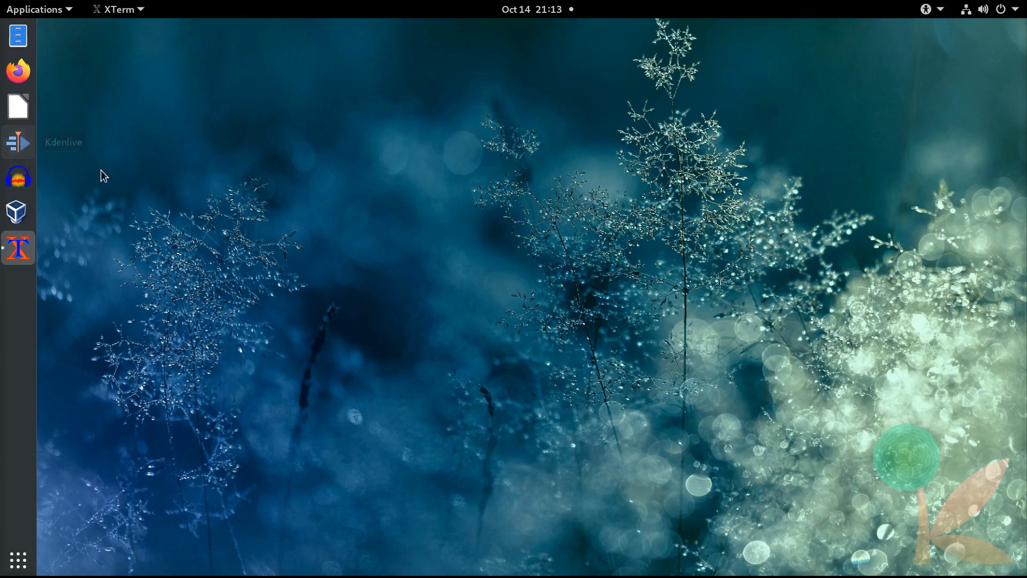
# Step: Move focus away from XTerm by clicking the empty desktop
pyautogui.click(382, 221)
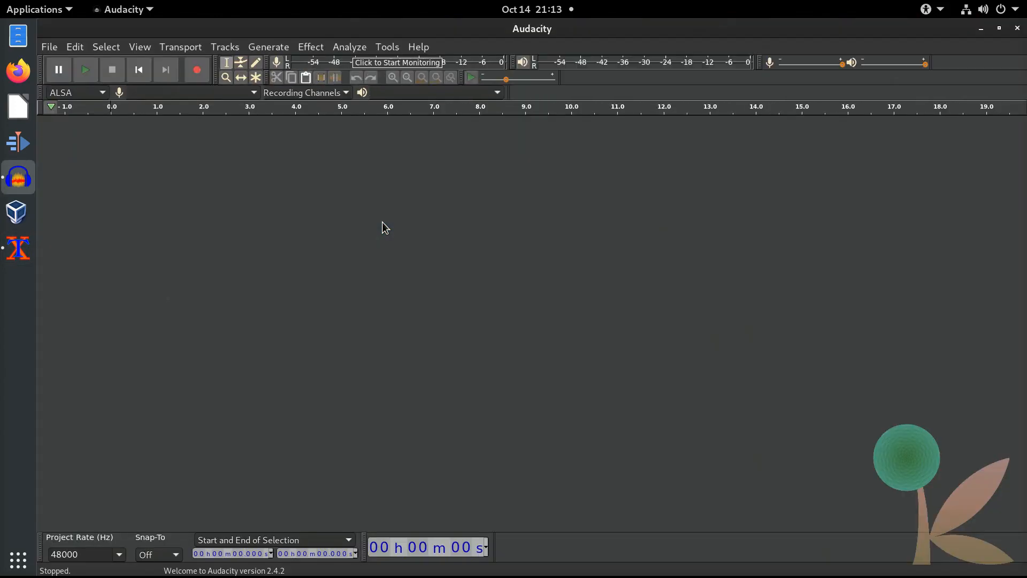
# Step: Import Warner Home Video(1985).MP4 from the Logos folder, sorting the file list by name
pyautogui.click(51, 48)
pyautogui.moveTo(101, 168)
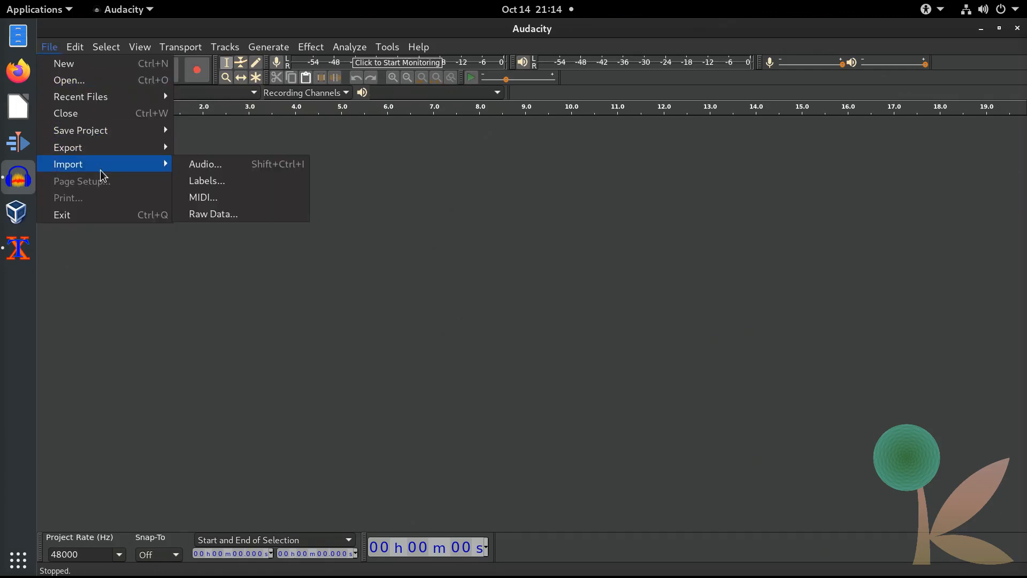
pyautogui.click(238, 164)
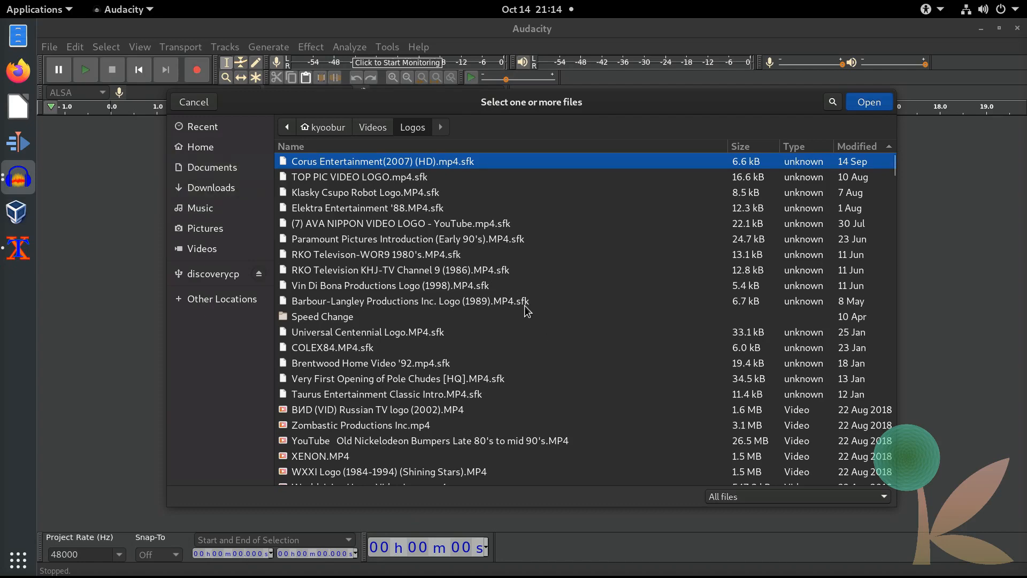
pyautogui.scroll(-3, 520, 309)
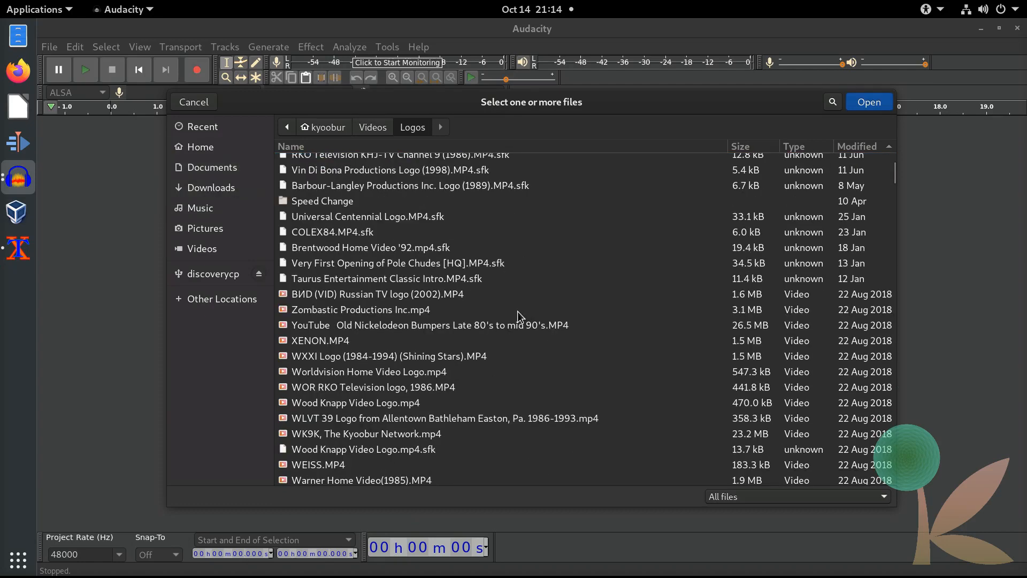
pyautogui.scroll(3, 519, 311)
pyautogui.moveTo(893, 168); pyautogui.dragTo(858, 435)
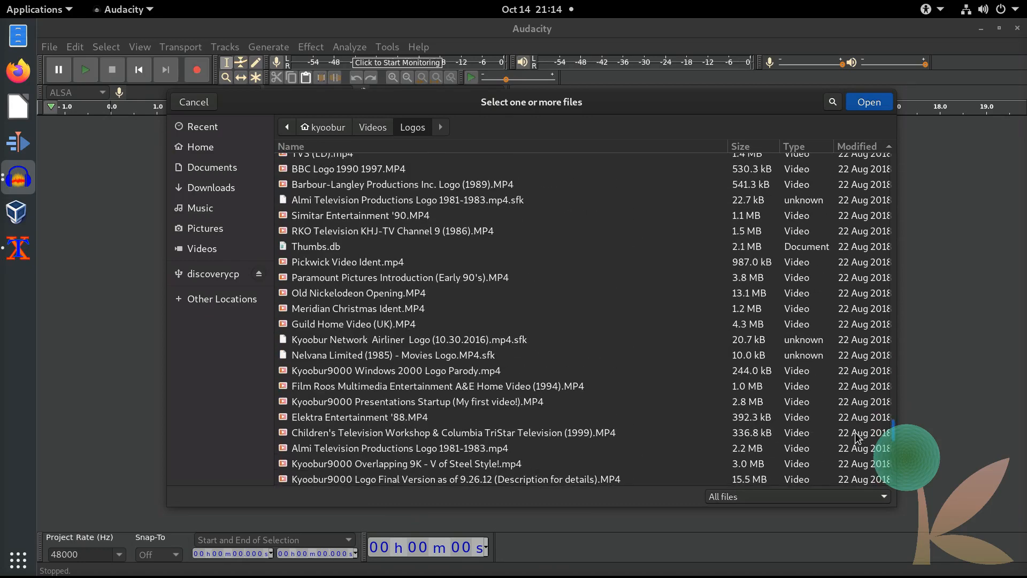
pyautogui.click(631, 145)
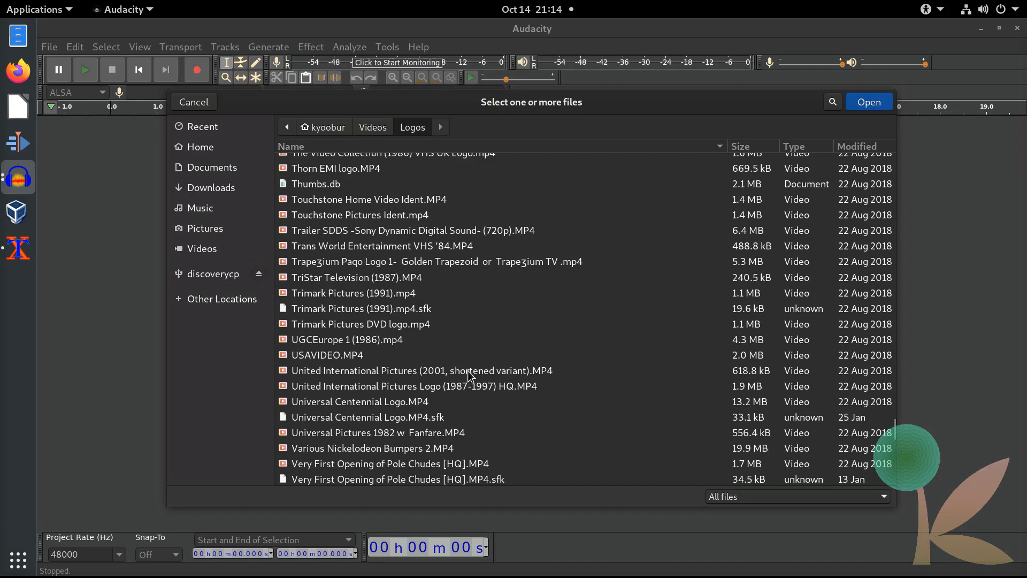
pyautogui.scroll(-10, 441, 351)
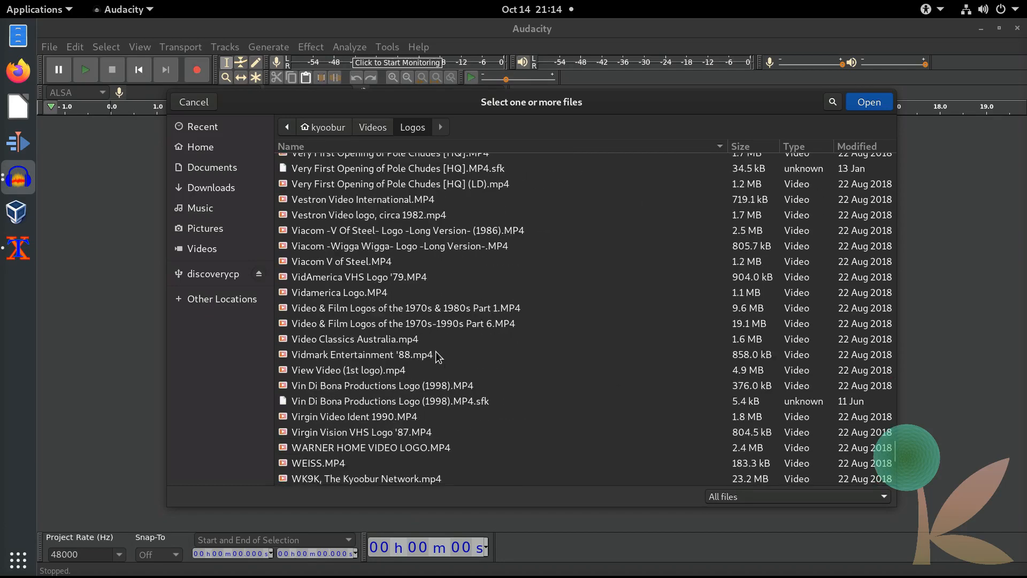
pyautogui.scroll(2, 435, 353)
pyautogui.scroll(2, 434, 360)
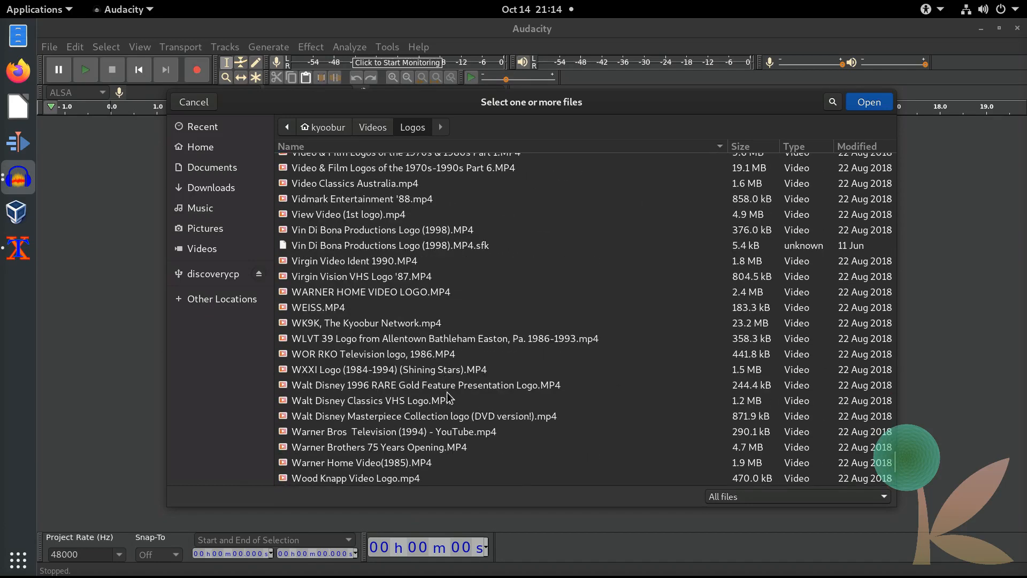
pyautogui.click(403, 469)
pyautogui.doubleClick(404, 469)
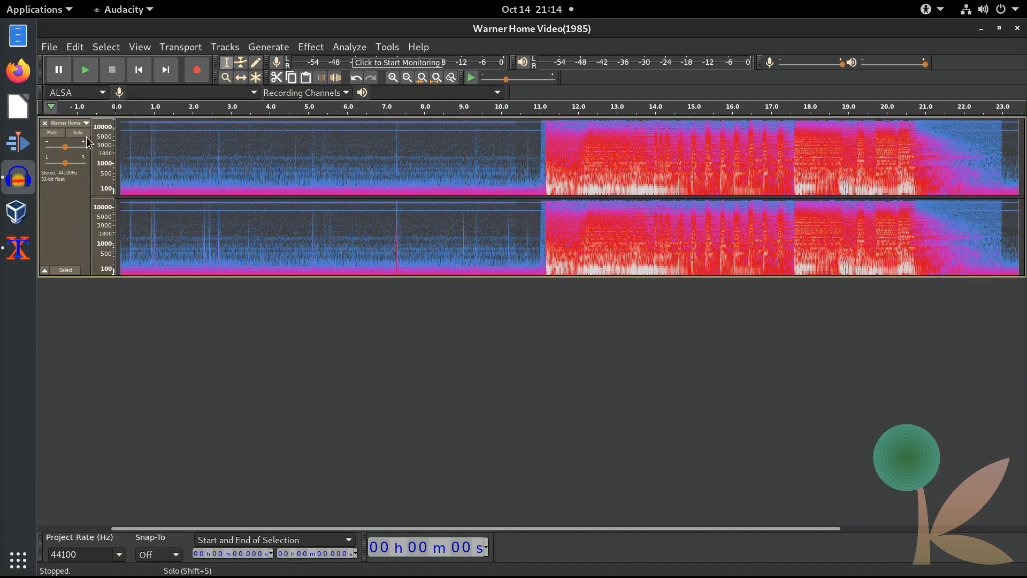
# Step: Replace the track with WARNER HOME VIDEO LOGO.MP4 and play it back
pyautogui.click(46, 123)
pyautogui.click(51, 48)
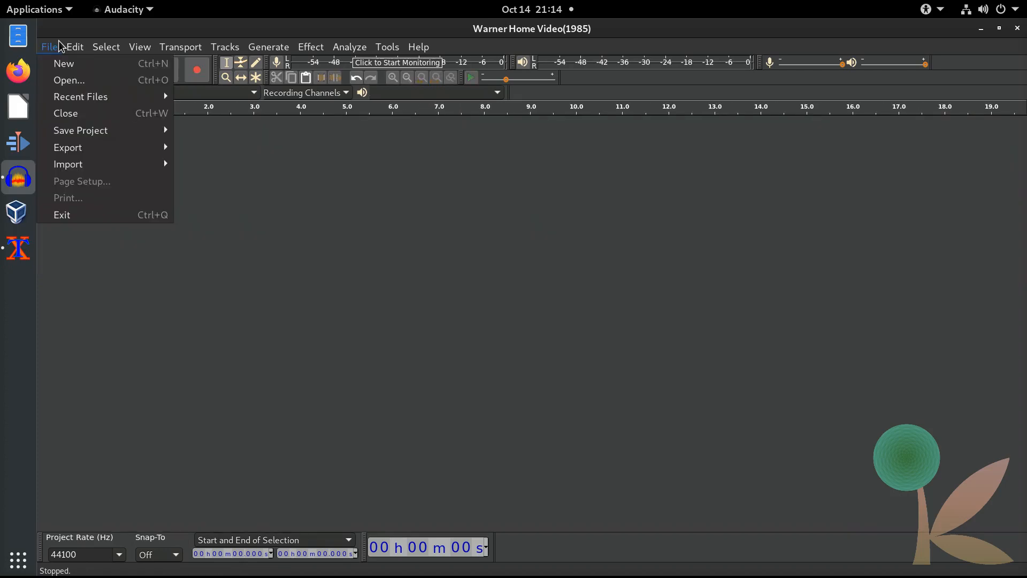
pyautogui.moveTo(75, 47)
pyautogui.moveTo(136, 166)
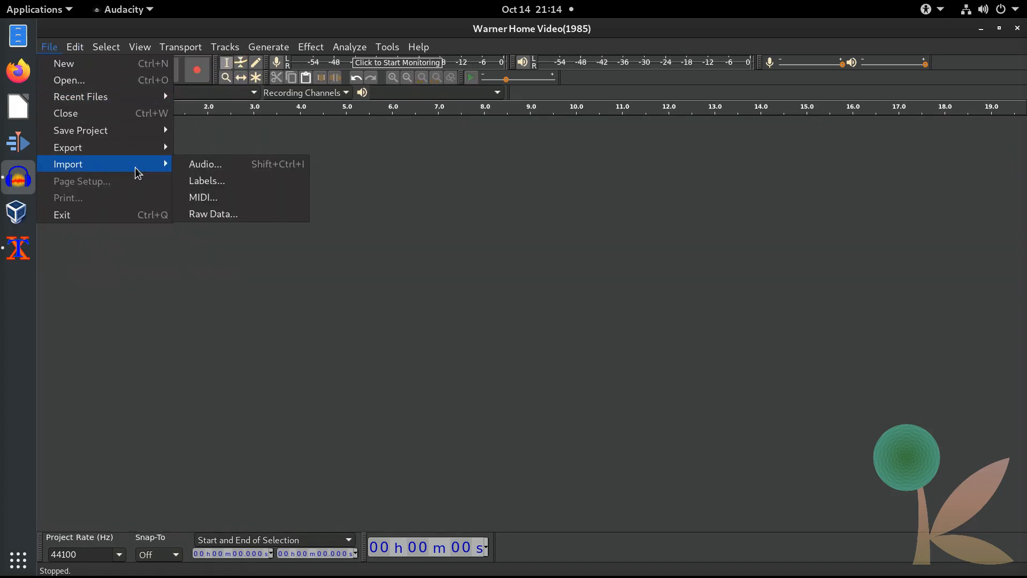
pyautogui.click(221, 170)
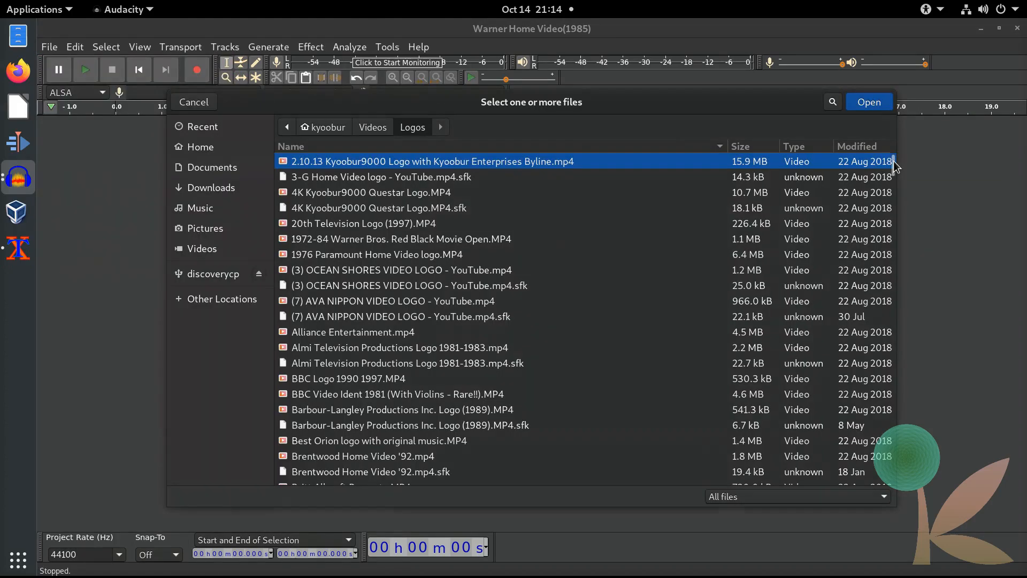
pyautogui.scroll(-15, 896, 276)
pyautogui.scroll(-20, 896, 275)
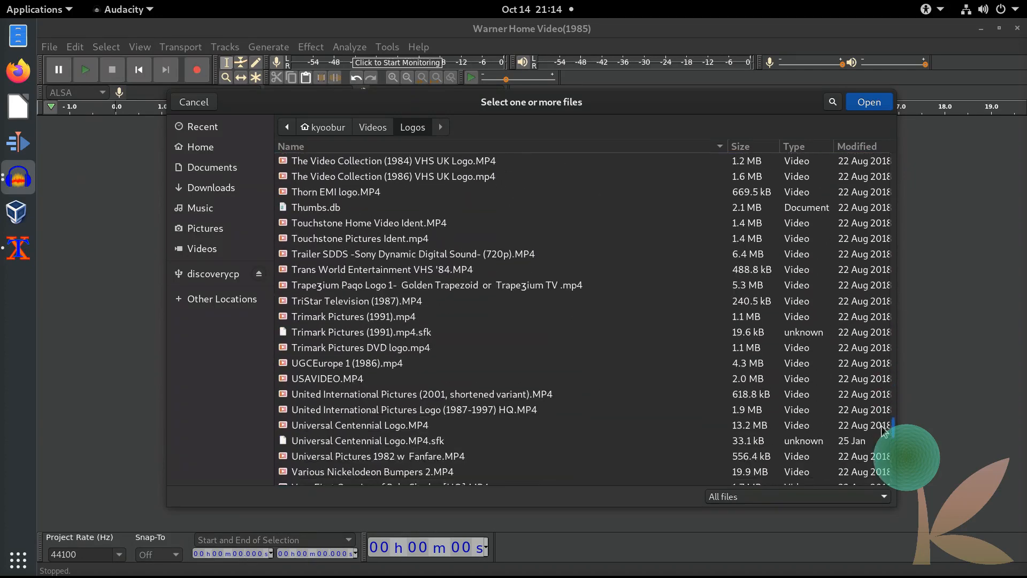
pyautogui.scroll(-15, 882, 441)
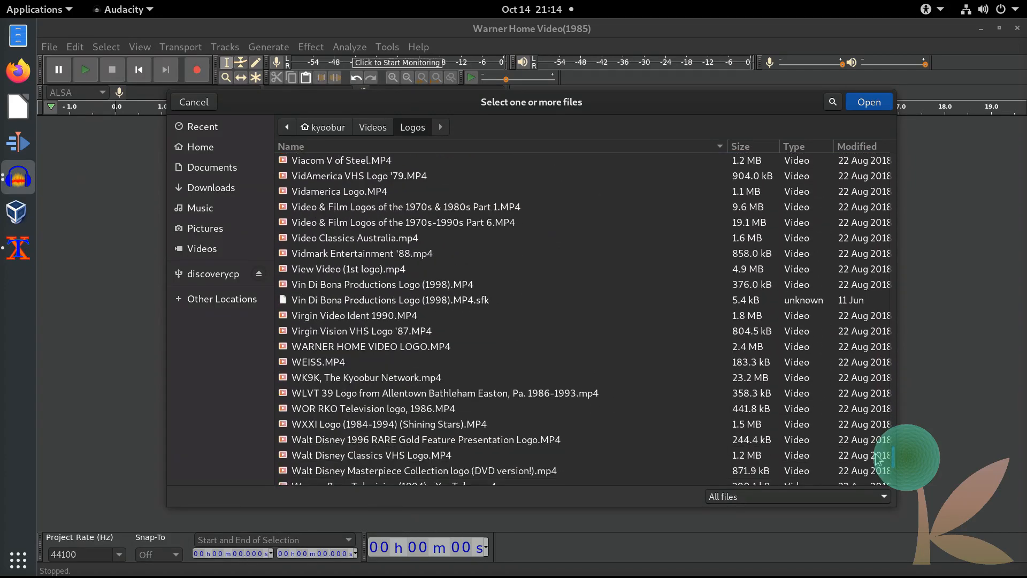
pyautogui.scroll(-4, 877, 460)
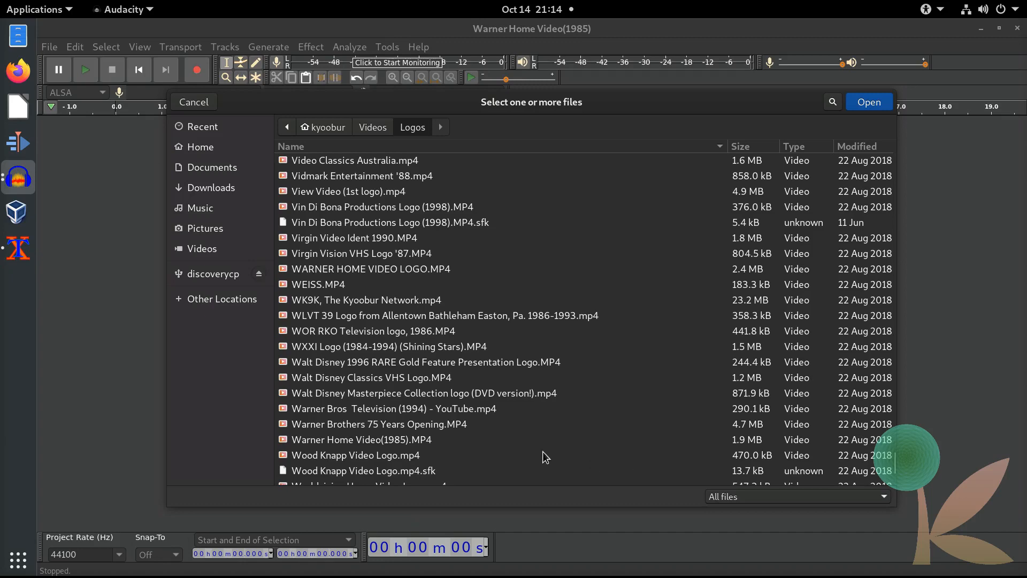
pyautogui.doubleClick(343, 268)
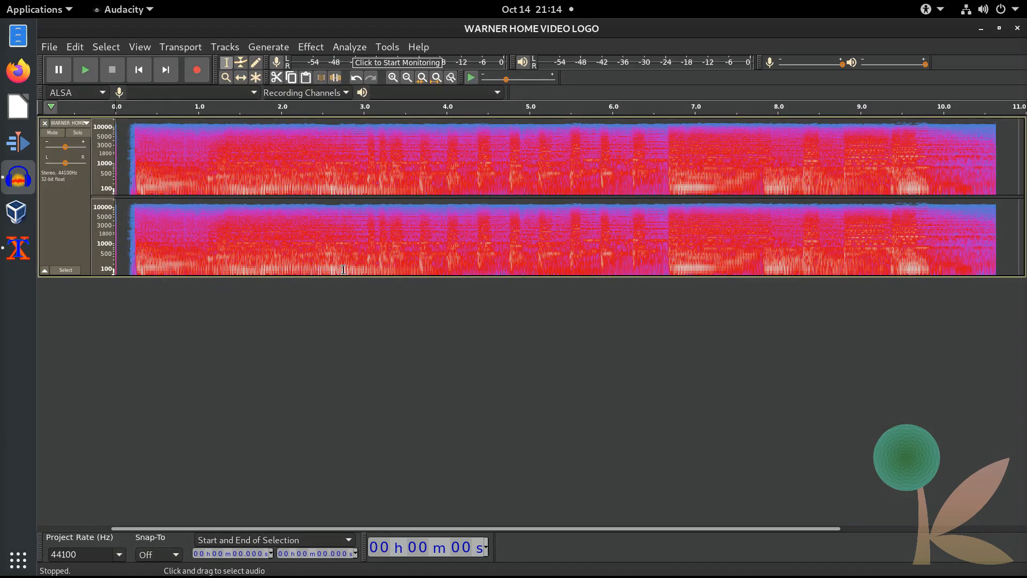
pyautogui.click(85, 70)
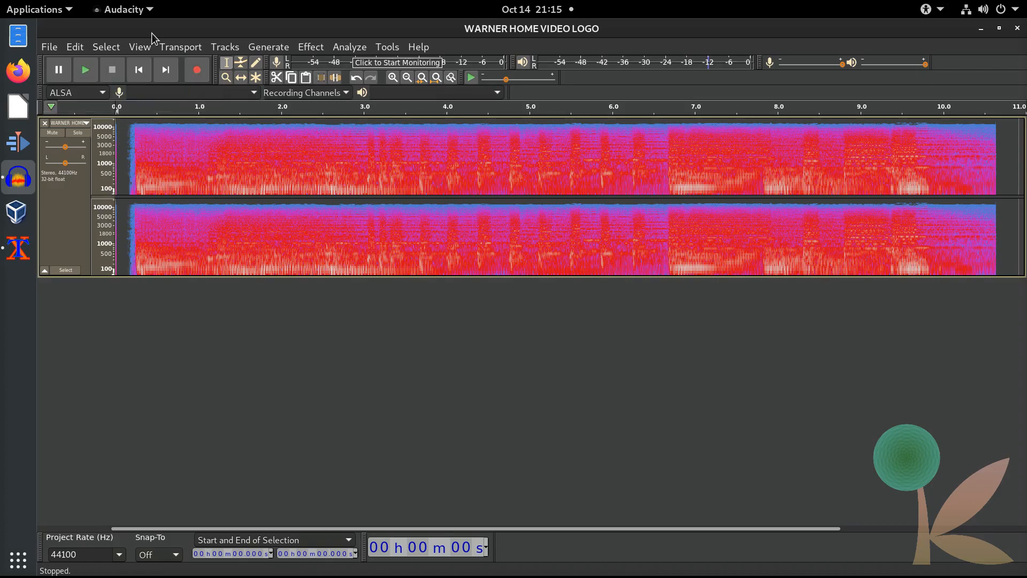
# Step: Remove the Warner logo track and import the Goodtimes Home Video Presents (1988) Company Logo file
pyautogui.click(45, 123)
pyautogui.click(49, 46)
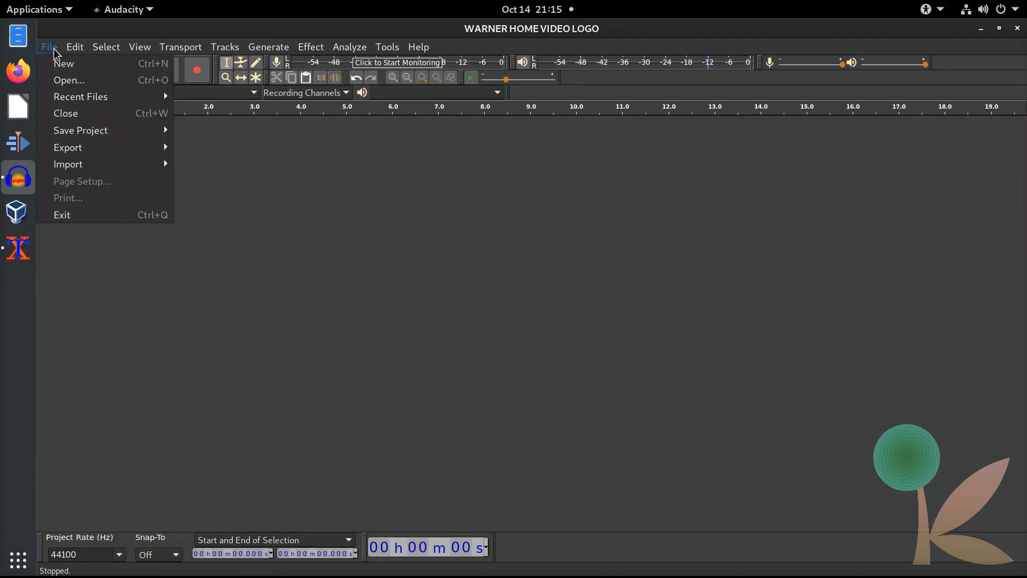
pyautogui.moveTo(131, 163)
pyautogui.click(200, 163)
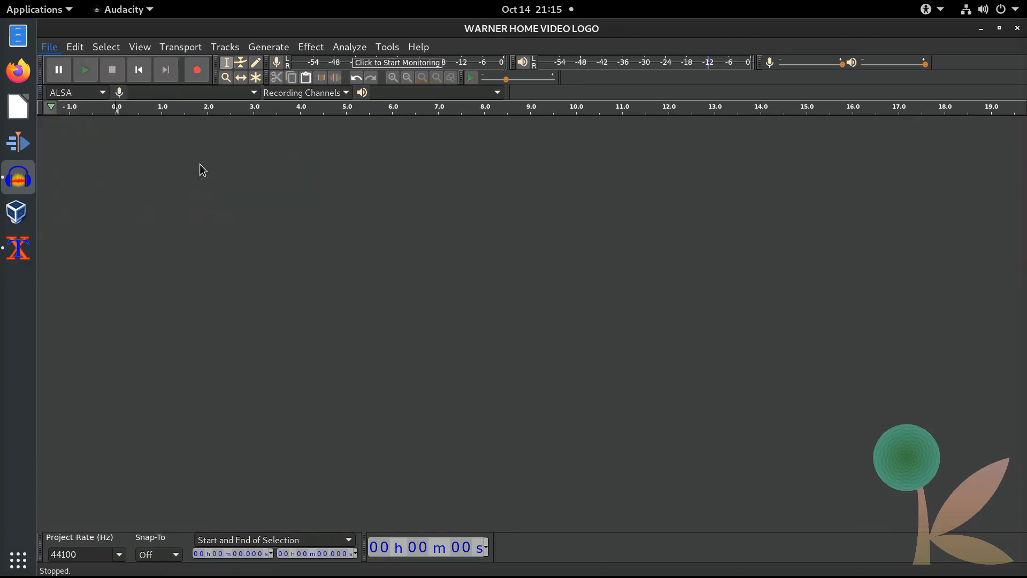
pyautogui.scroll(-5, 665, 274)
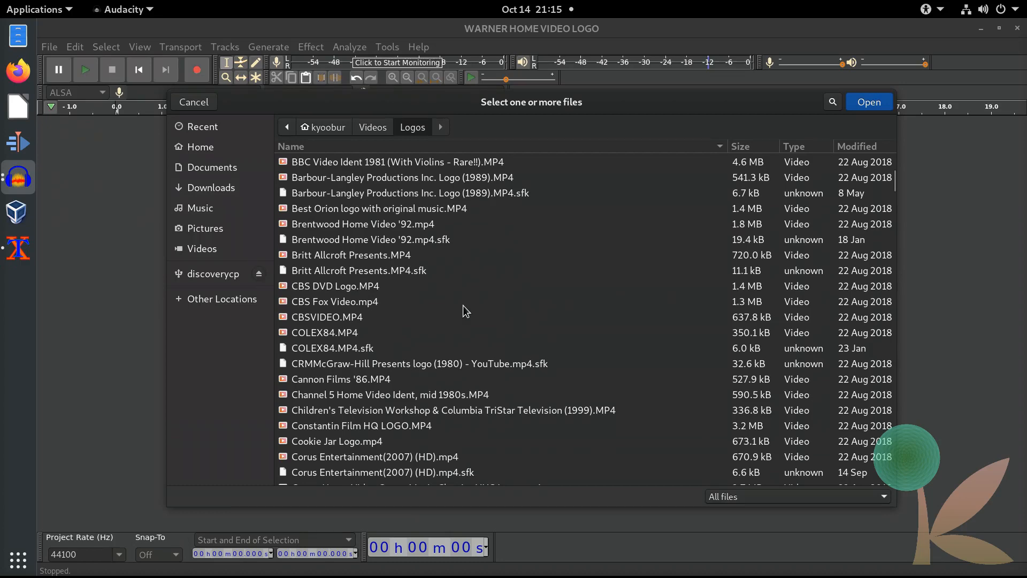
pyautogui.scroll(-9, 434, 329)
pyautogui.scroll(-8, 443, 343)
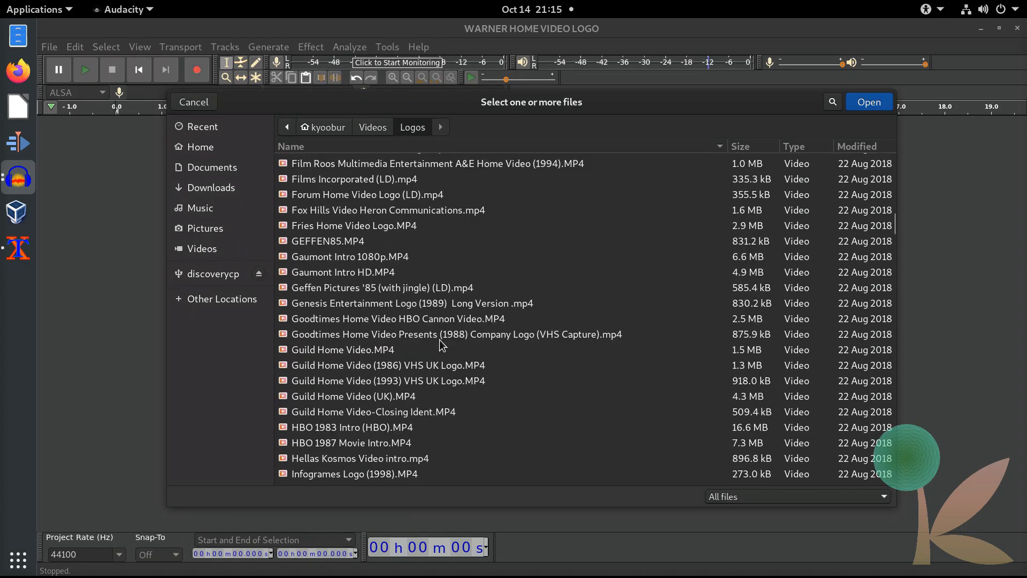
pyautogui.scroll(3, 444, 349)
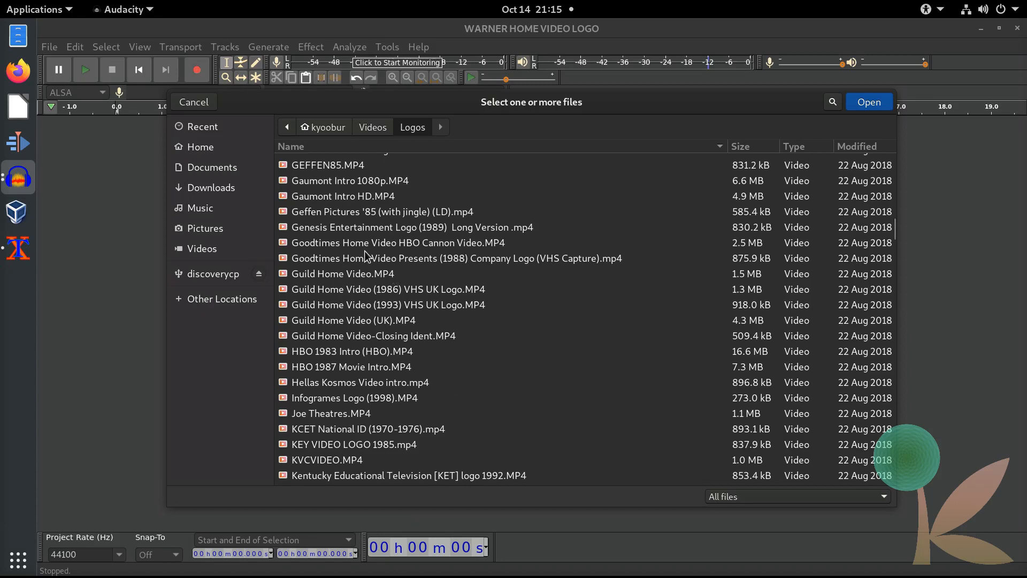
pyautogui.click(328, 260)
pyautogui.doubleClick(328, 259)
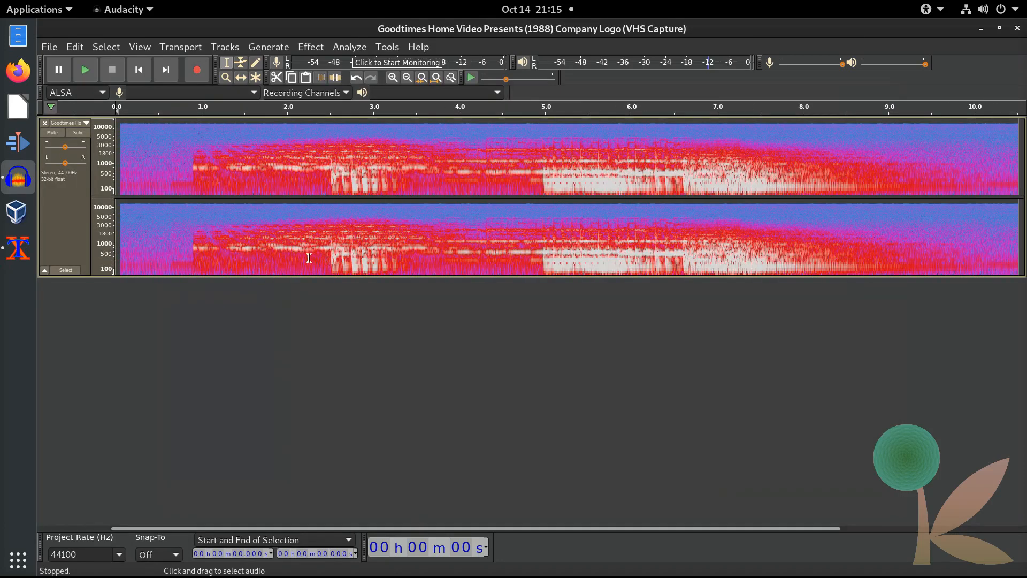
# Step: Play the Goodtimes track and set the project rate to 48000 Hz
pyautogui.click(85, 70)
pyautogui.click(120, 555)
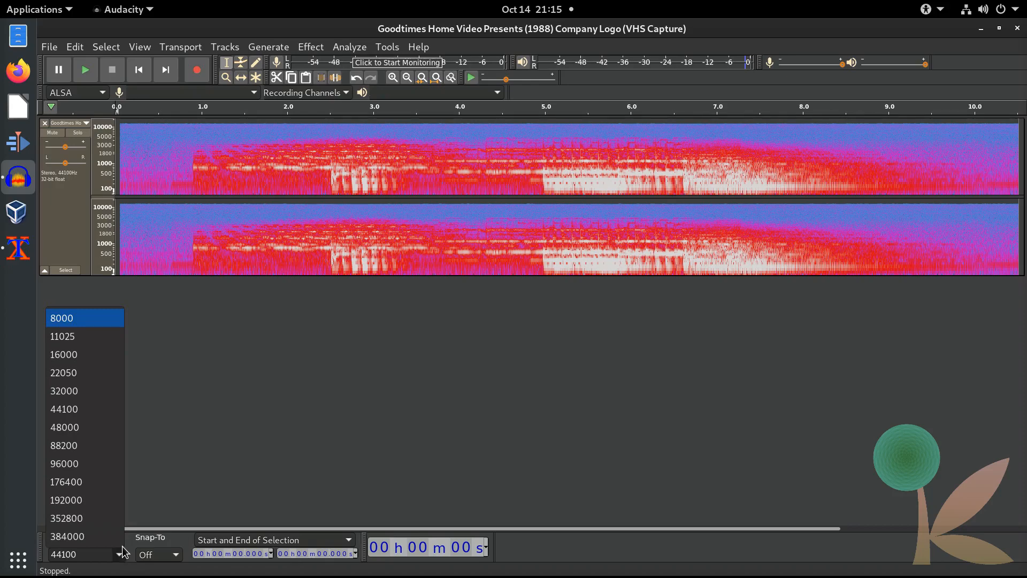
pyautogui.click(79, 428)
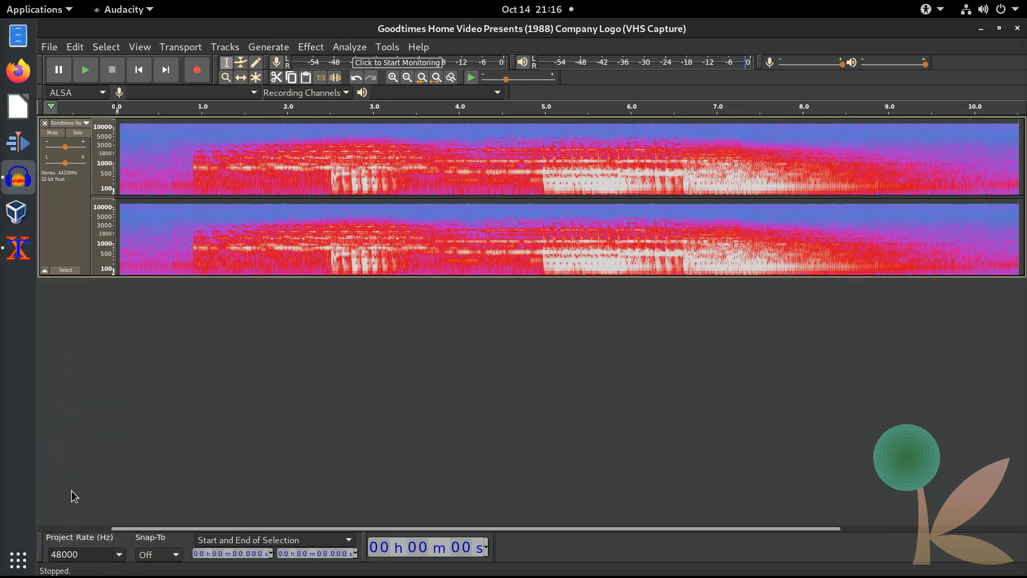
# Step: Resample the track to 48000 Hz, keeping the project rate at 48000 Hz
pyautogui.click(236, 48)
pyautogui.click(247, 99)
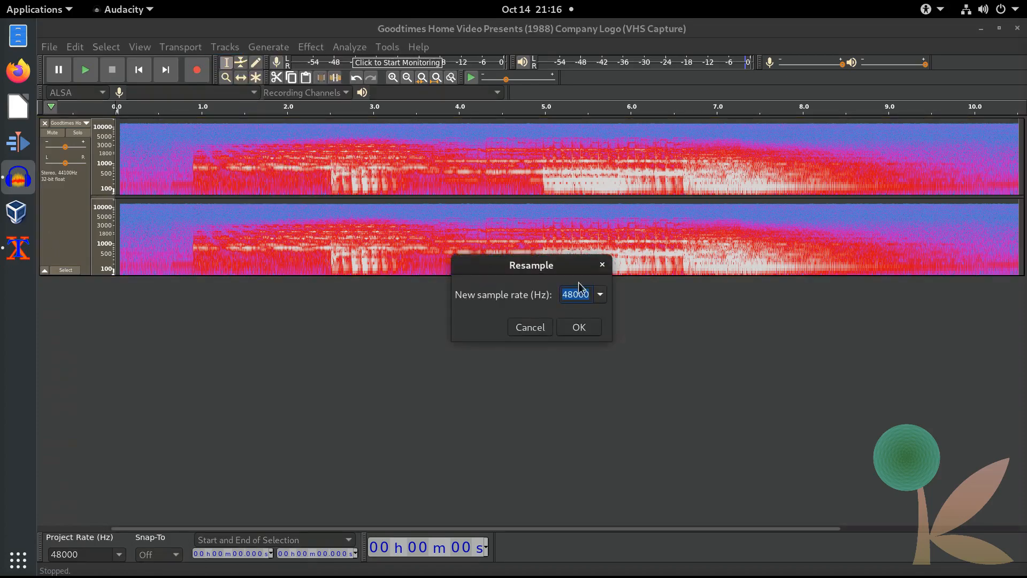
pyautogui.click(580, 327)
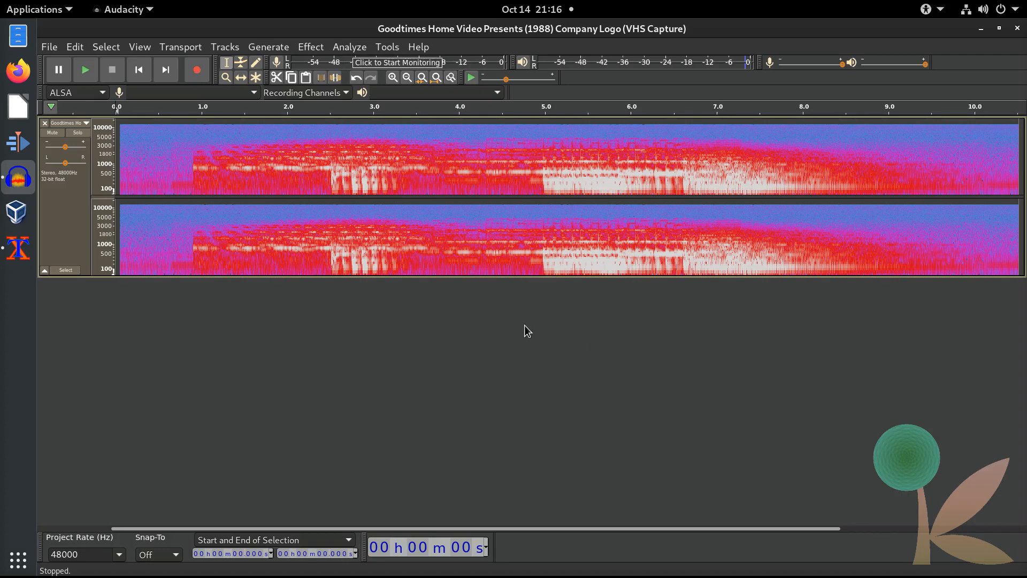
pyautogui.click(119, 555)
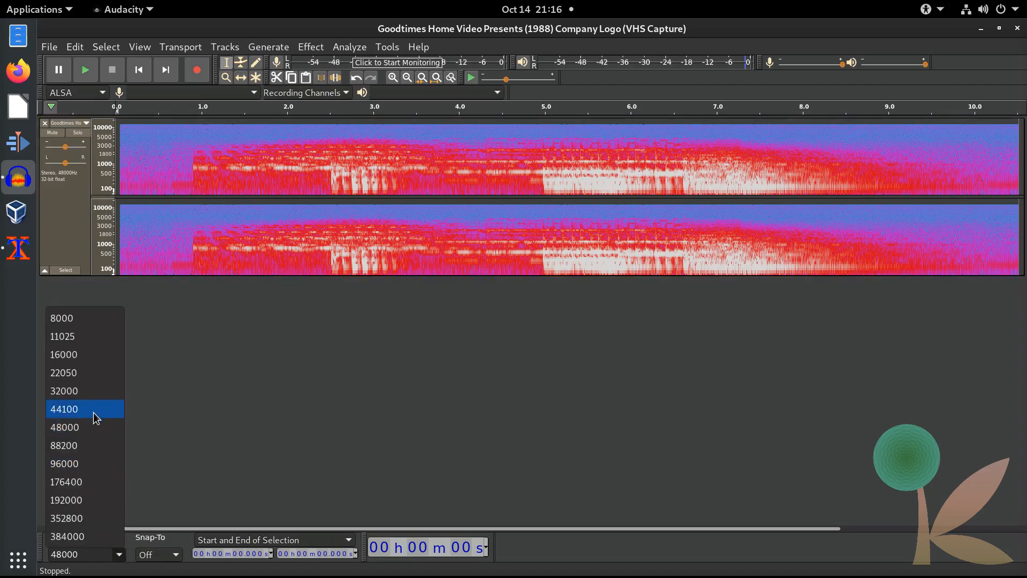
pyautogui.click(113, 428)
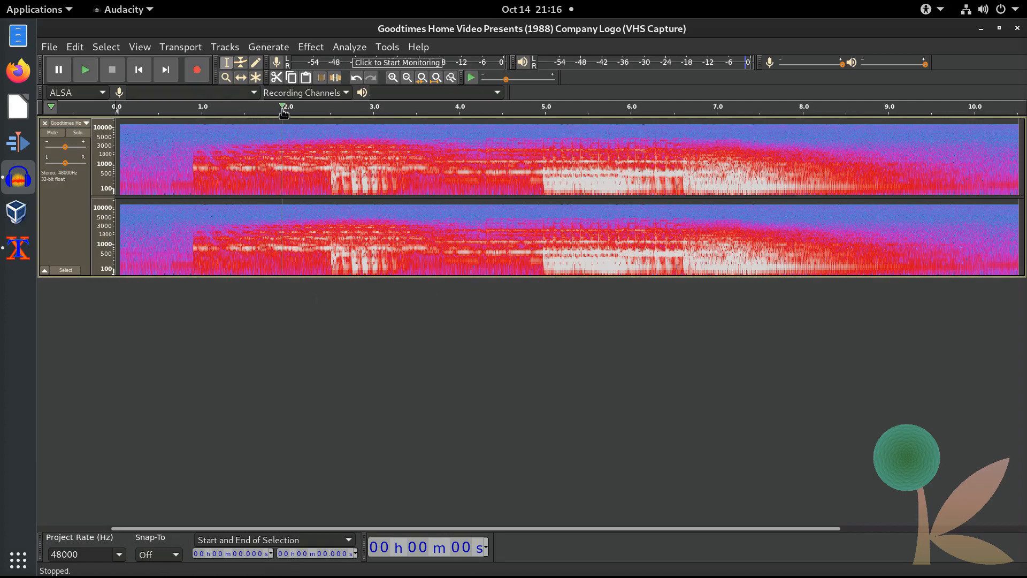
# Step: Normalize the track to a -13 dB peak amplitude
pyautogui.click(313, 49)
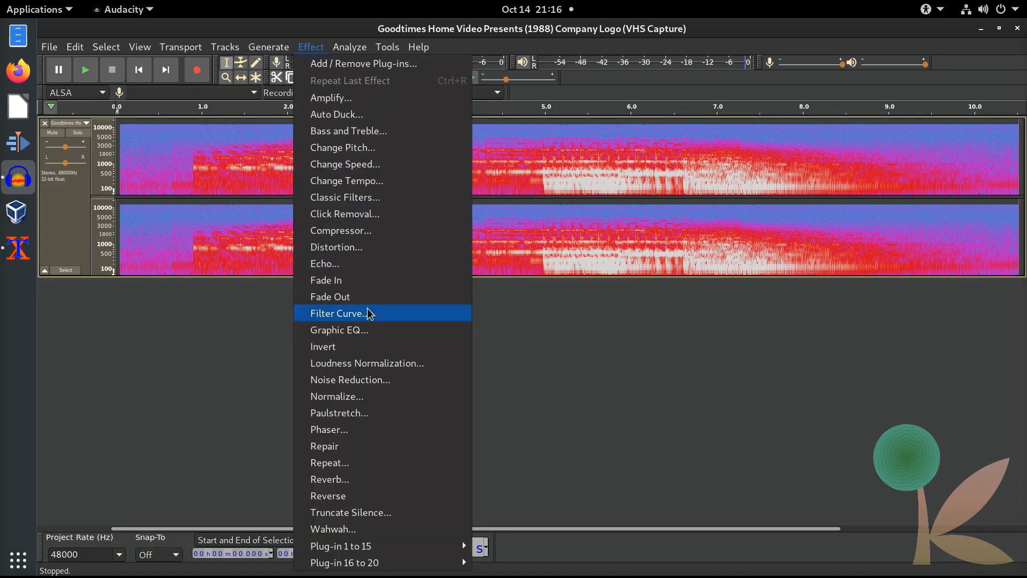
pyautogui.click(362, 396)
pyautogui.click(605, 301)
pyautogui.hotkey('ctrl', 'a')
pyautogui.write('-13')
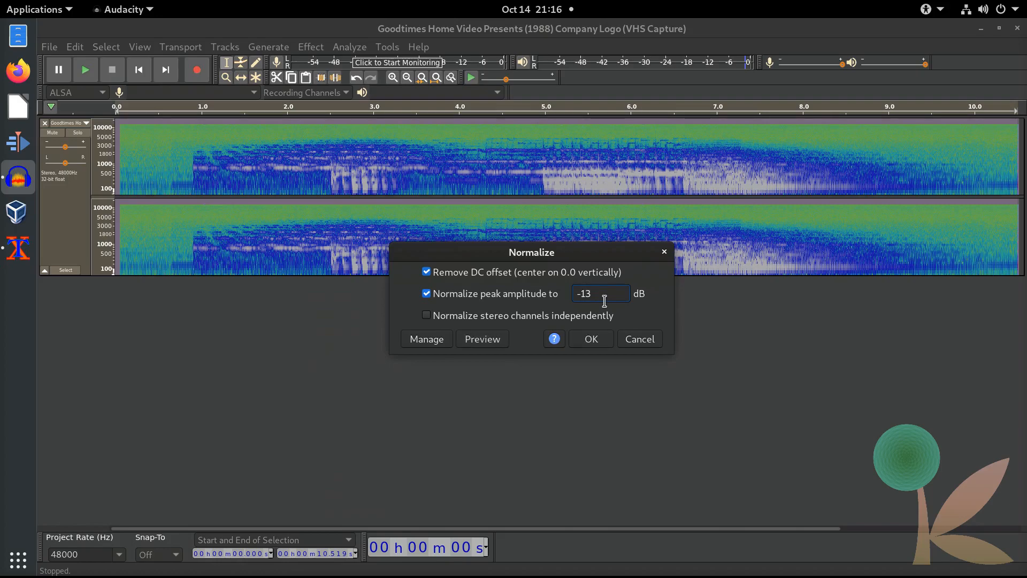
pyautogui.press('Return')
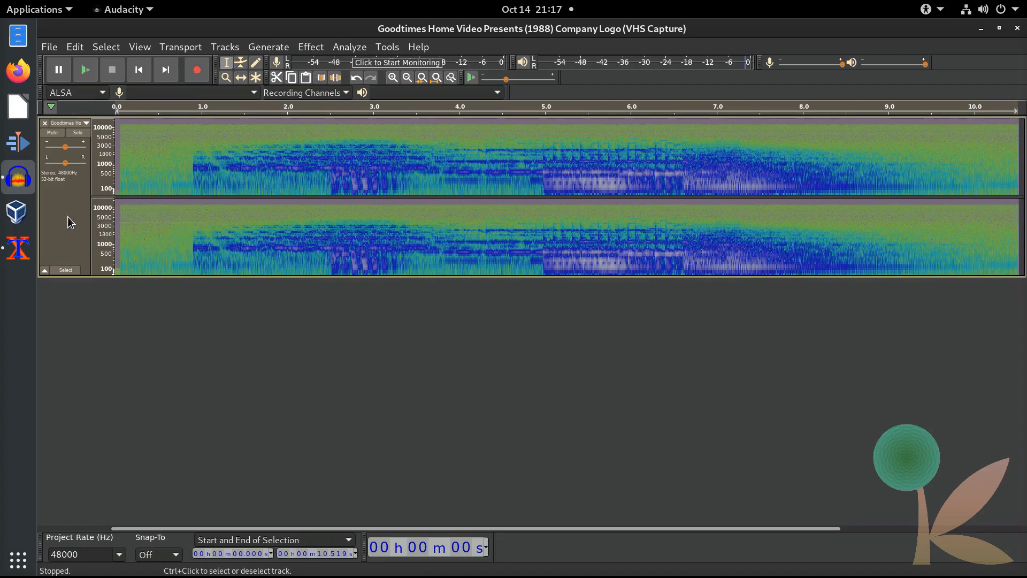
# Step: Duplicate the Goodtimes track with Ctrl+D, fit all tracks to window height, and select the first
pyautogui.hotkey('ctrl', 'd')
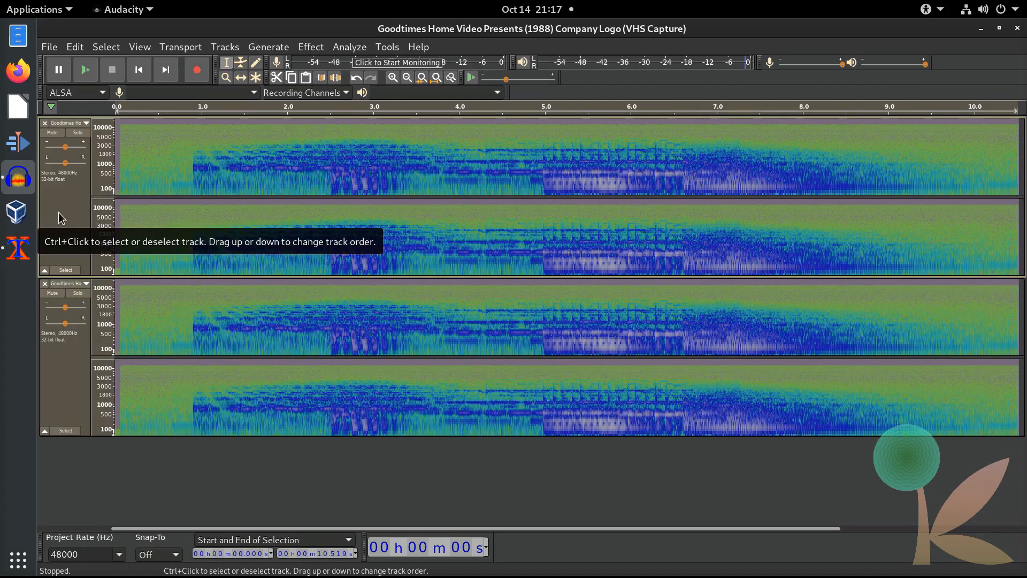
pyautogui.hotkey('ctrl', 'd')
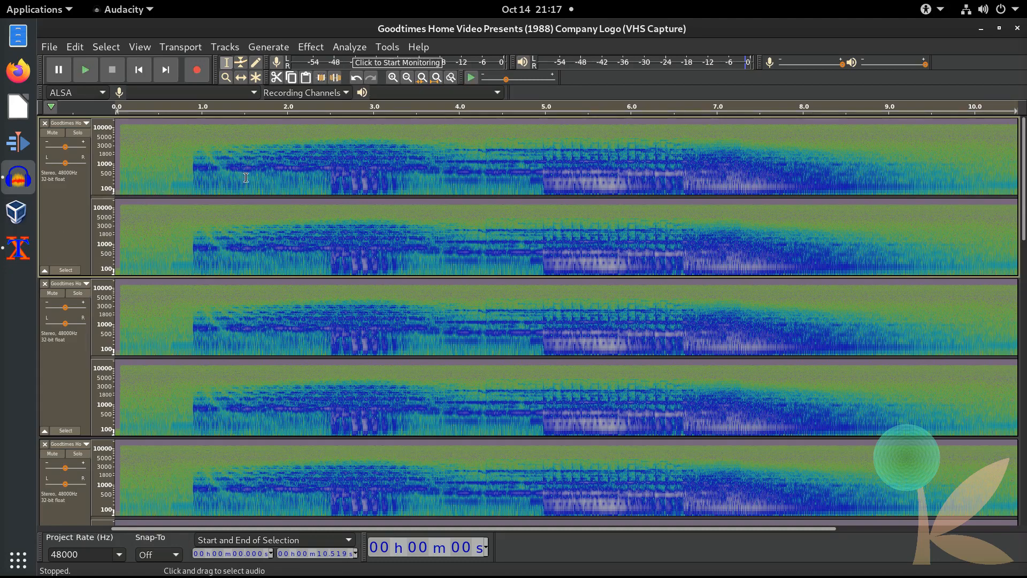
pyautogui.click(224, 48)
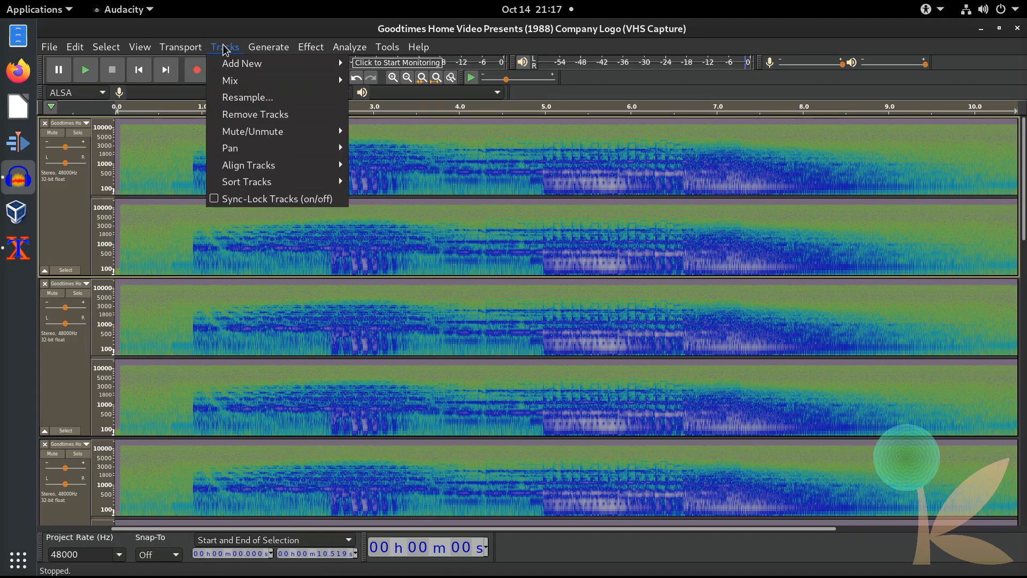
pyautogui.moveTo(139, 47)
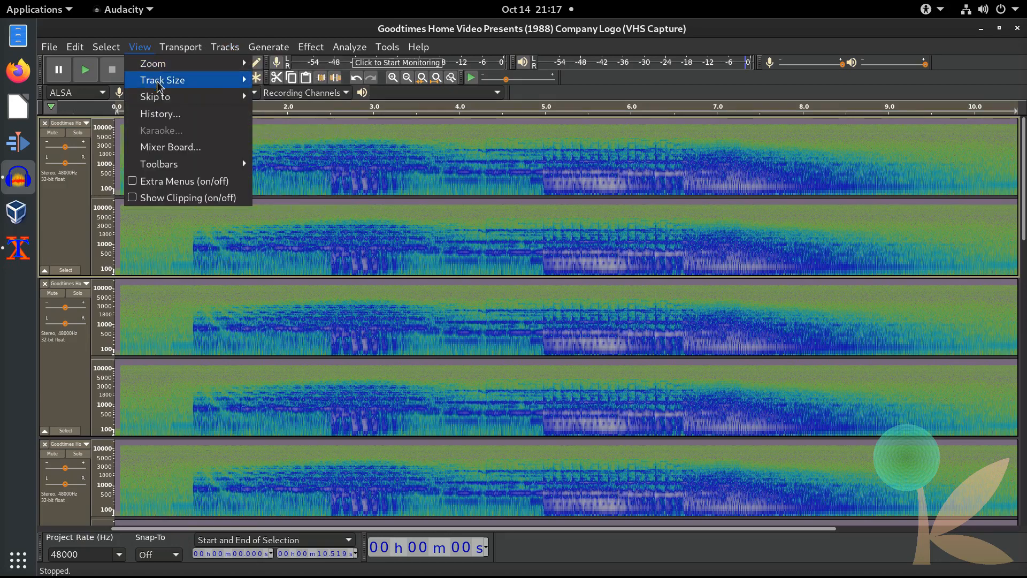
pyautogui.moveTo(161, 83)
pyautogui.click(302, 96)
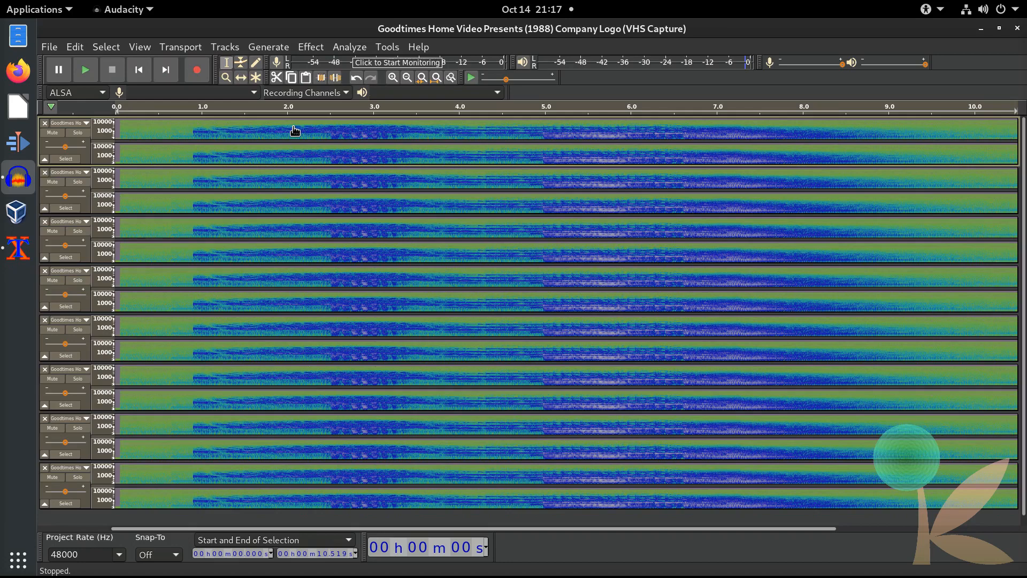
pyautogui.click(88, 158)
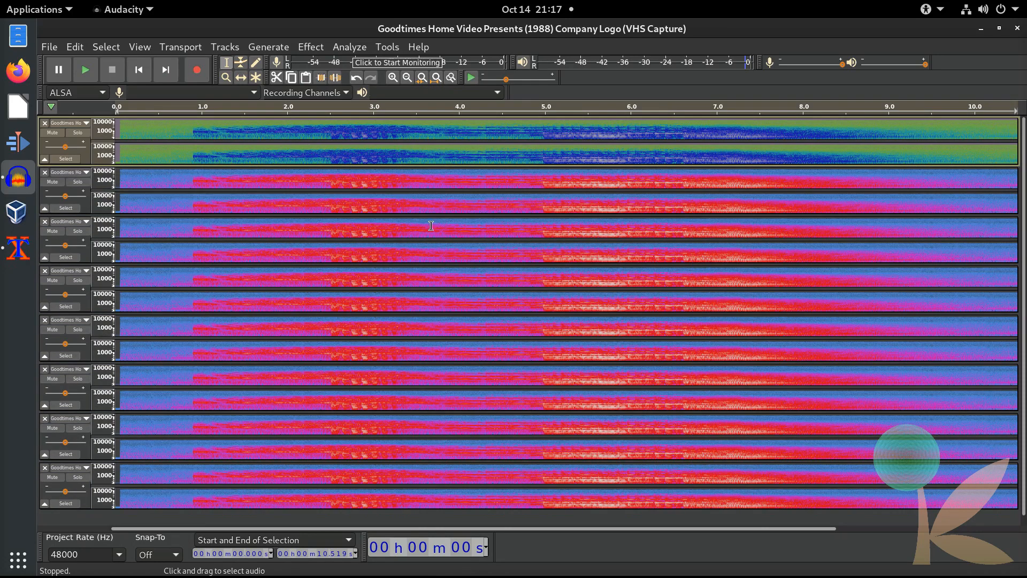
# Step: Change the first track's pitch by 13 semitones and the second track's by 7
pyautogui.click(316, 49)
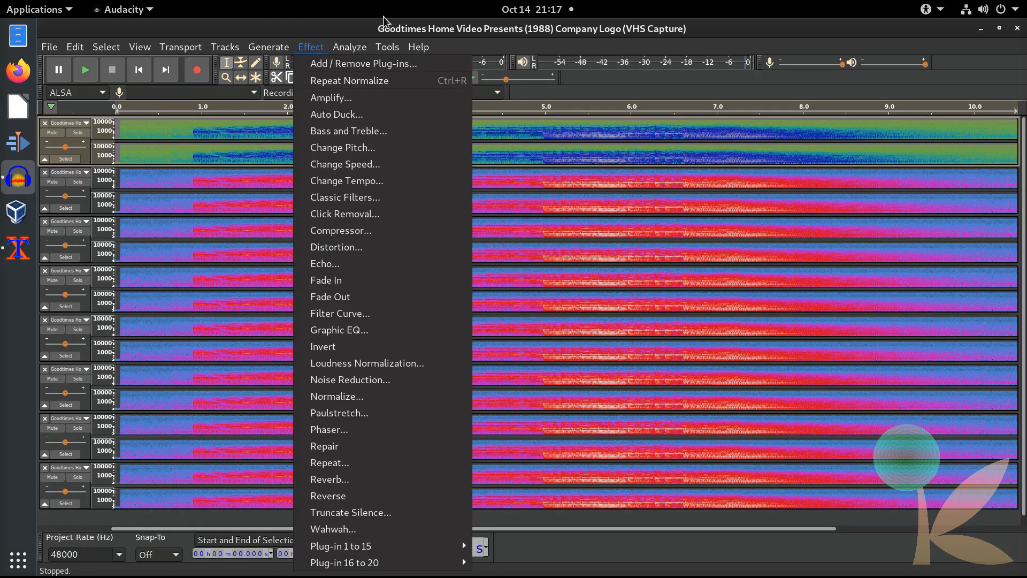
pyautogui.click(358, 154)
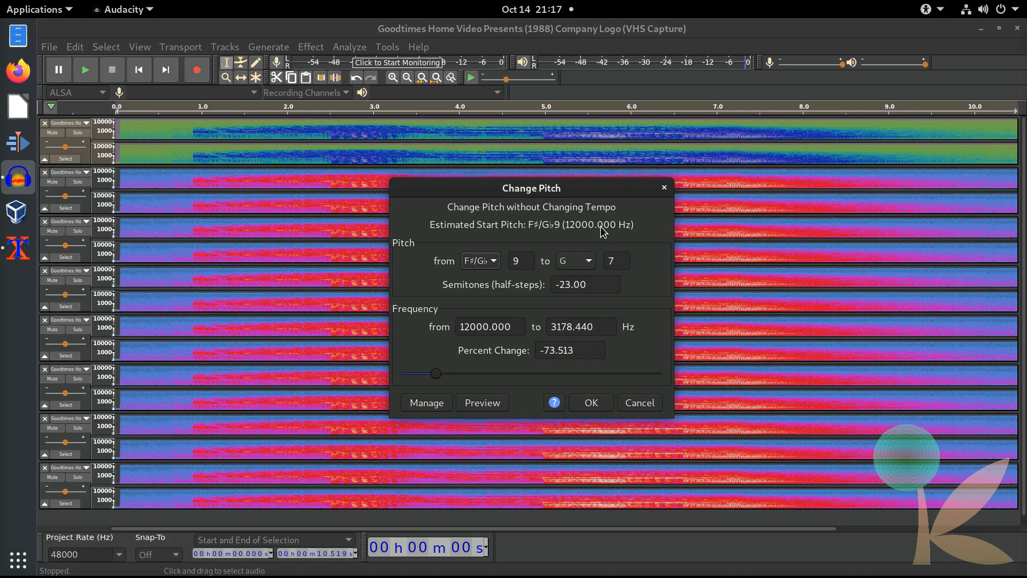
pyautogui.click(595, 284)
pyautogui.doubleClick(594, 284)
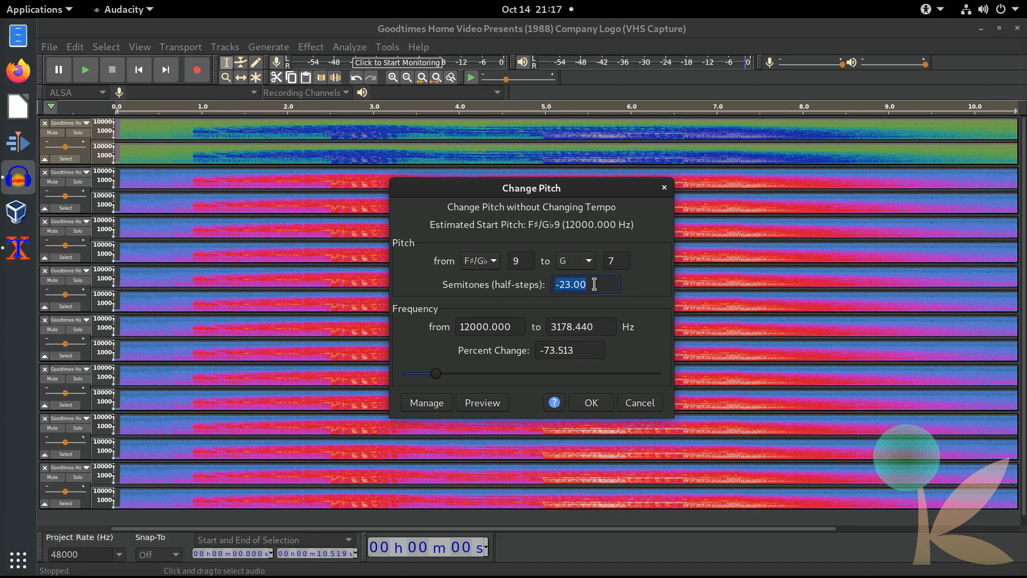
pyautogui.write('13')
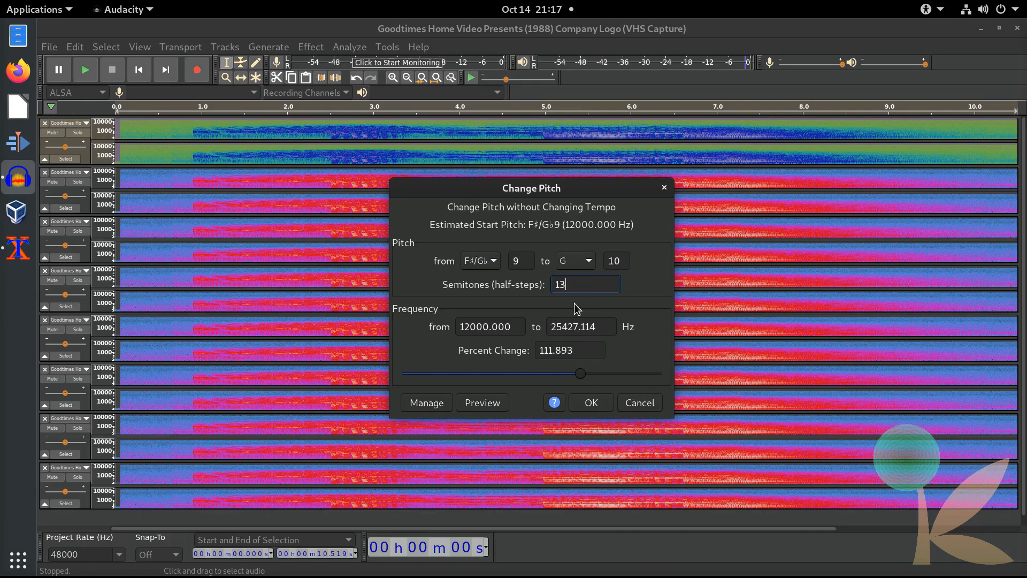
pyautogui.click(598, 400)
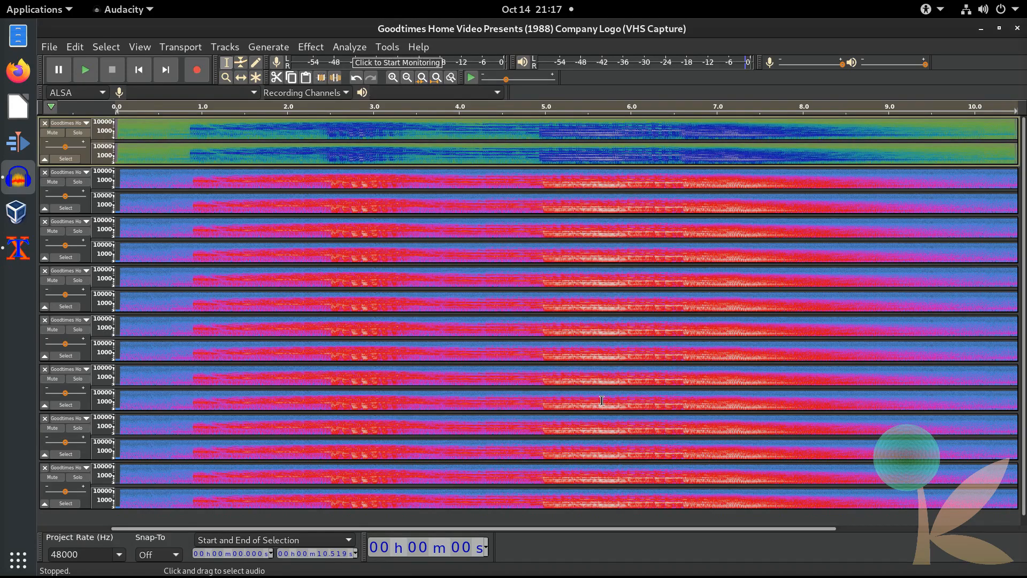
pyautogui.click(88, 207)
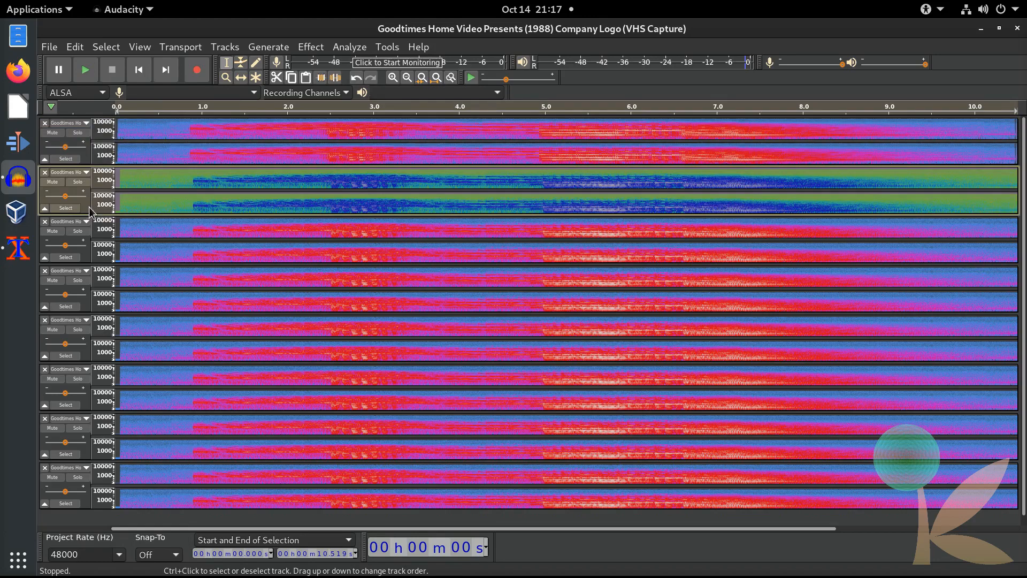
pyautogui.click(310, 47)
pyautogui.click(357, 148)
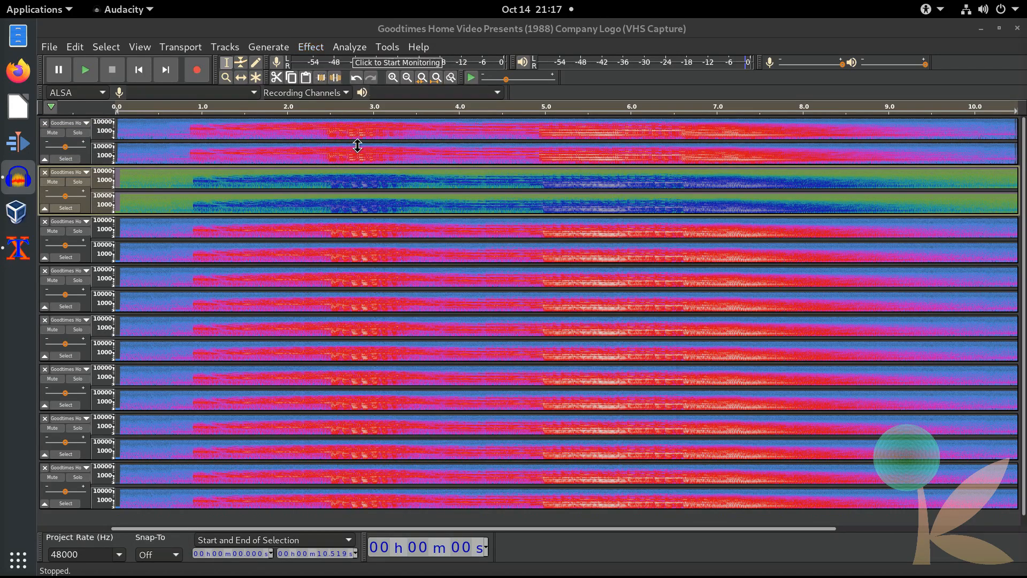
pyautogui.doubleClick(611, 284)
pyautogui.write('7')
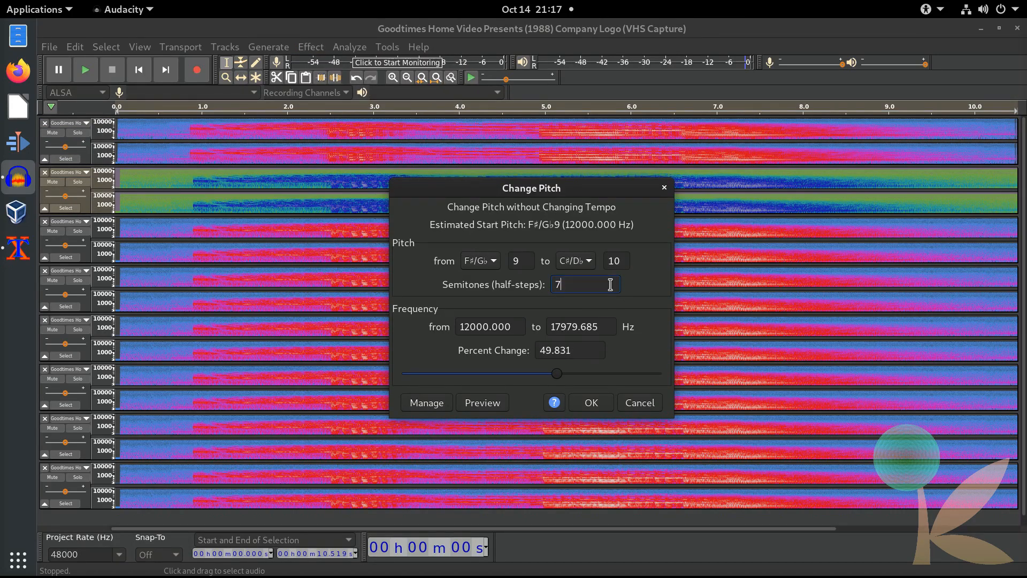
pyautogui.press('Return')
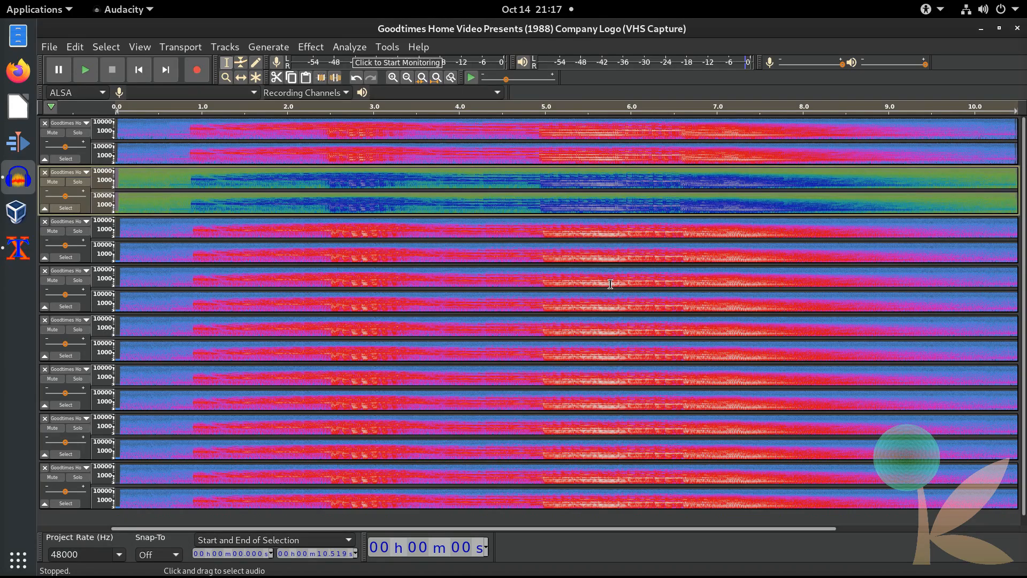
# Step: Change the pitch of the third and fifth tracks by 3 semitones each
pyautogui.click(84, 254)
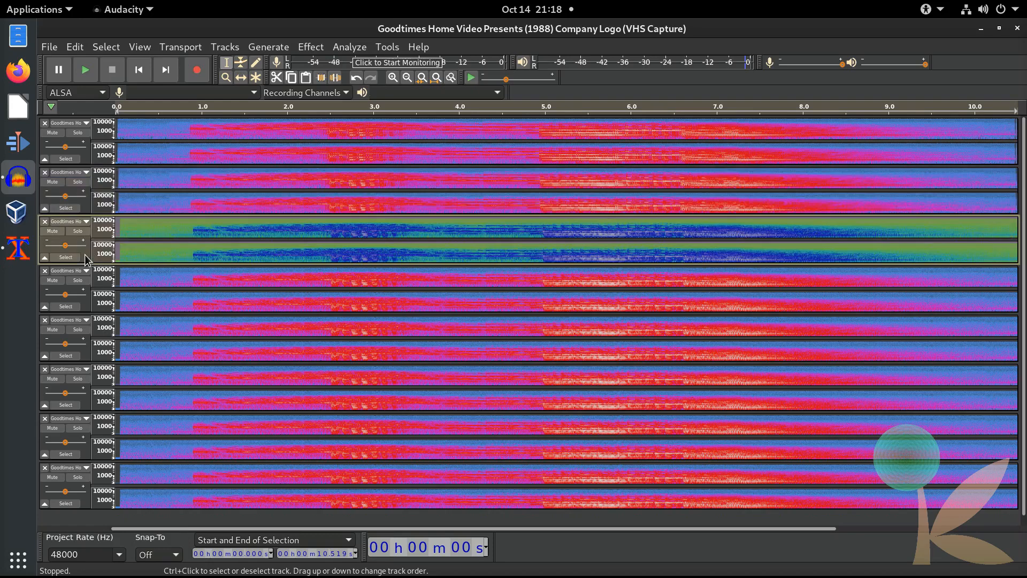
pyautogui.click(310, 47)
pyautogui.click(362, 147)
pyautogui.doubleClick(605, 280)
pyautogui.write('3')
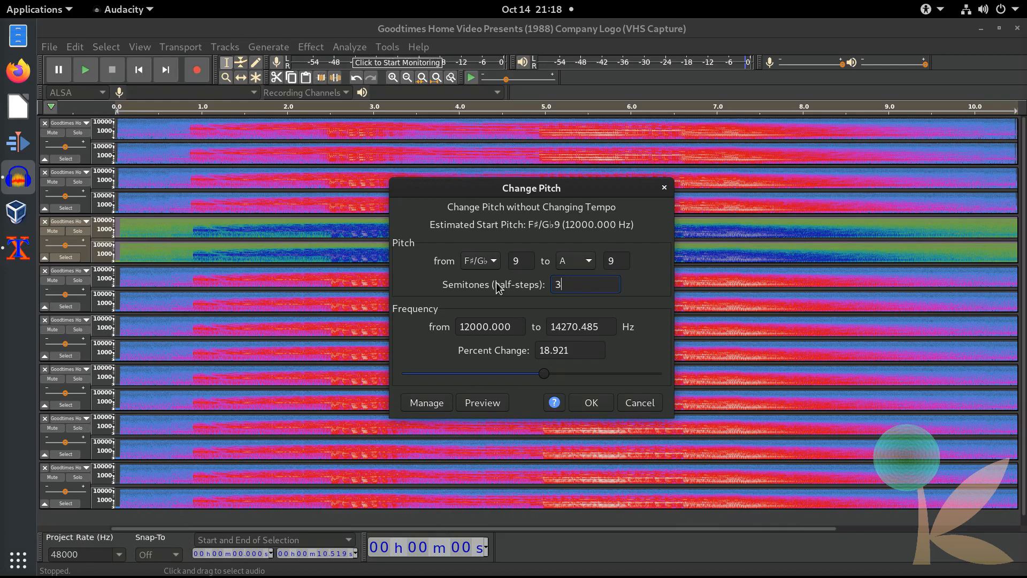
pyautogui.press('Return')
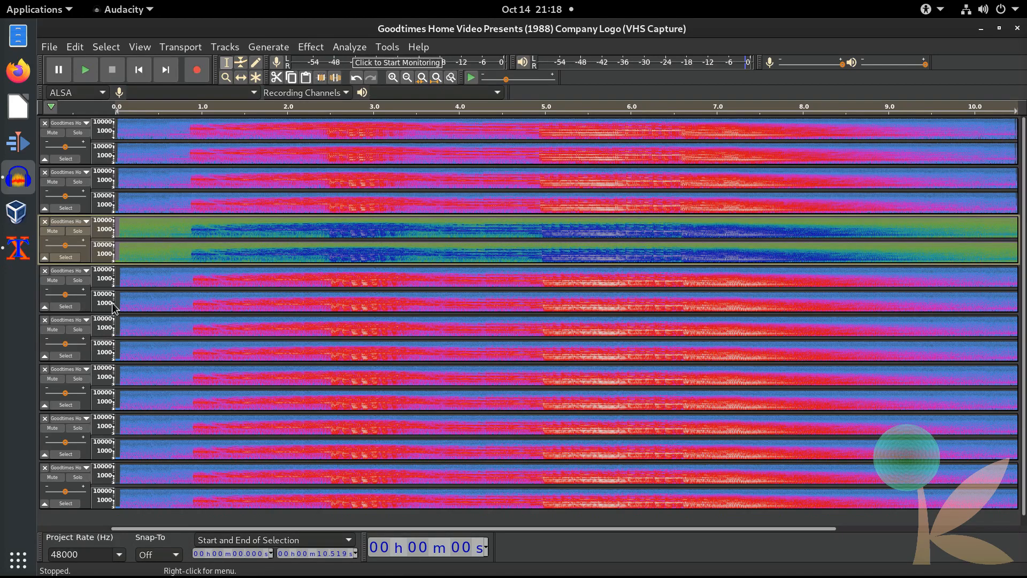
pyautogui.click(88, 356)
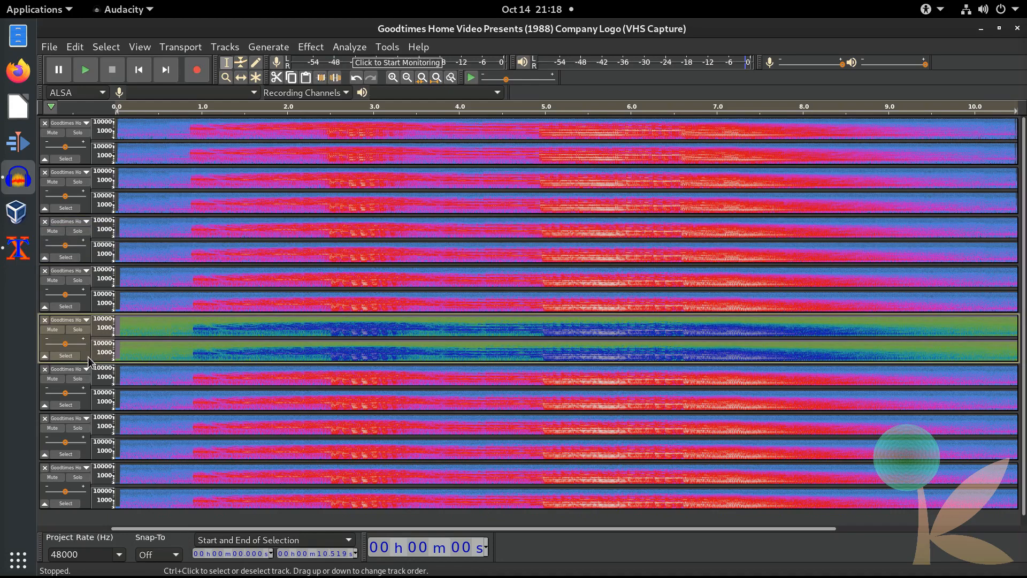
pyautogui.click(310, 47)
pyautogui.click(356, 151)
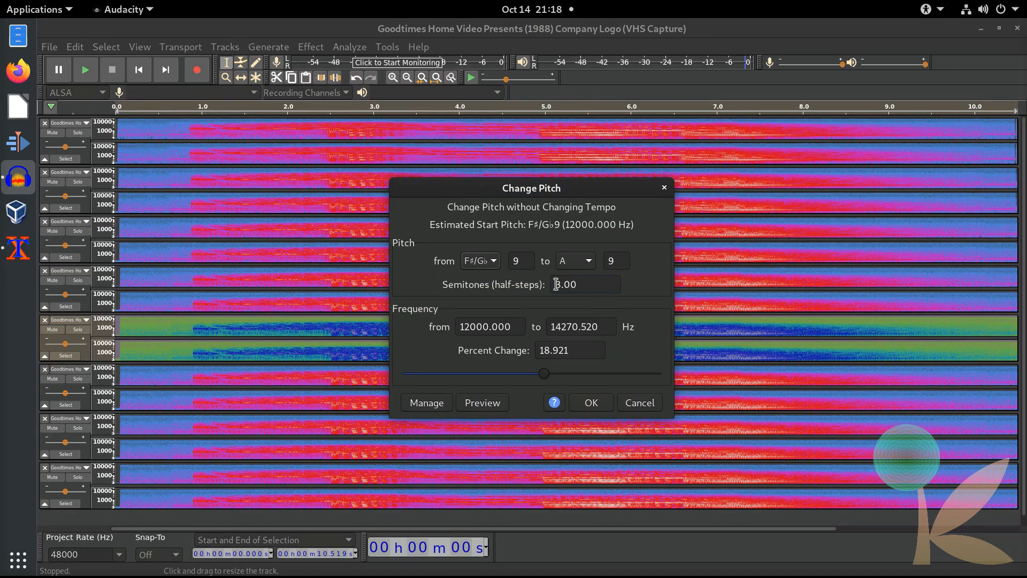
pyautogui.press('Return')
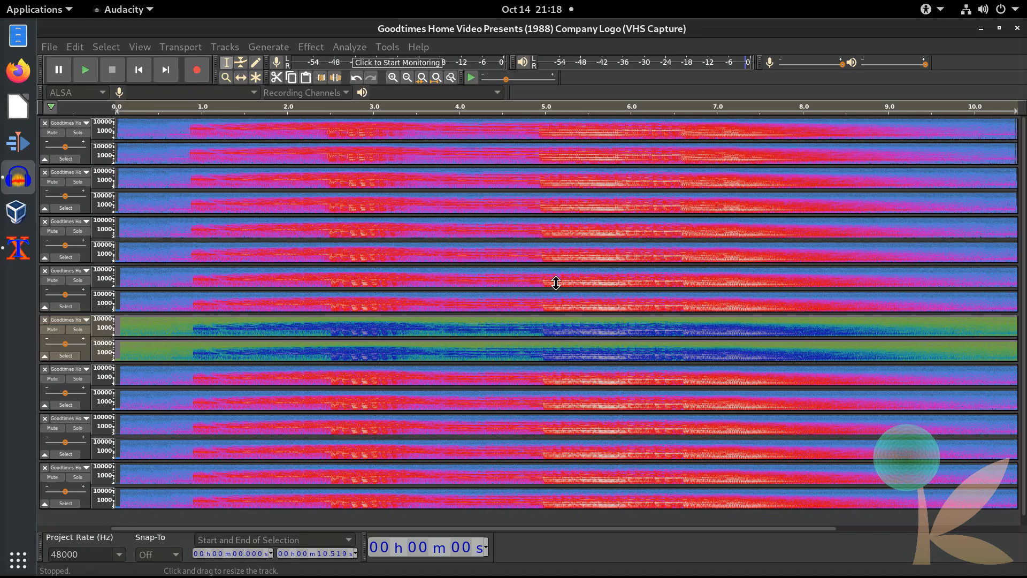
# Step: Pitch the sixth track by -7 semitones and the seventh track down 12 semitones
pyautogui.click(96, 407)
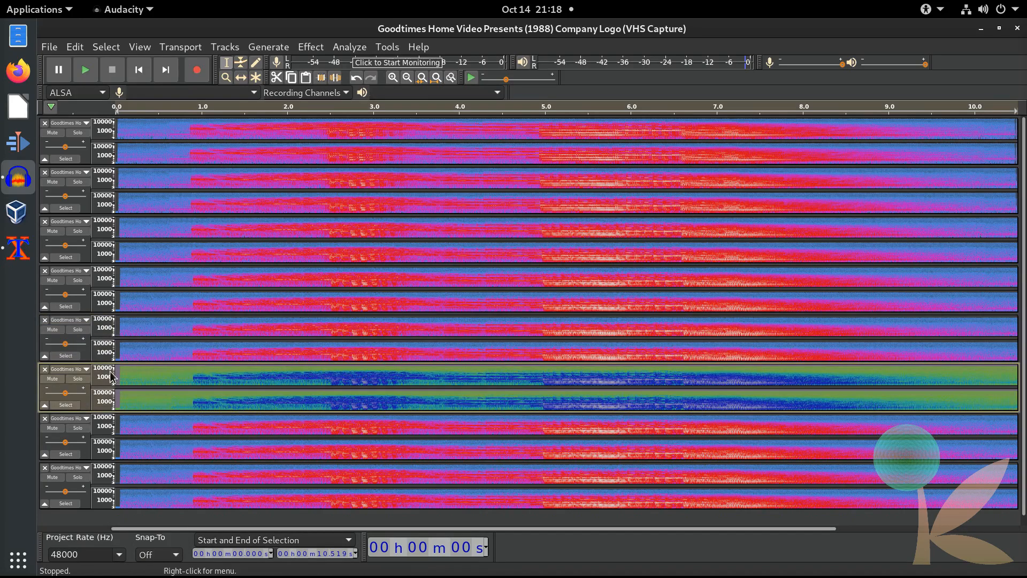
pyautogui.click(322, 48)
pyautogui.click(342, 148)
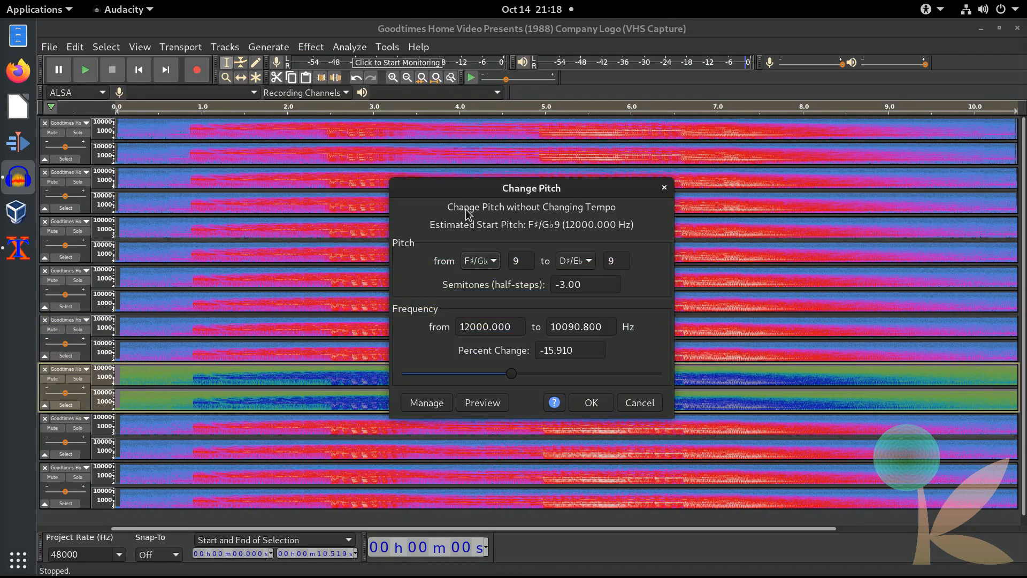
pyautogui.moveTo(587, 284); pyautogui.dragTo(563, 292)
pyautogui.write('7')
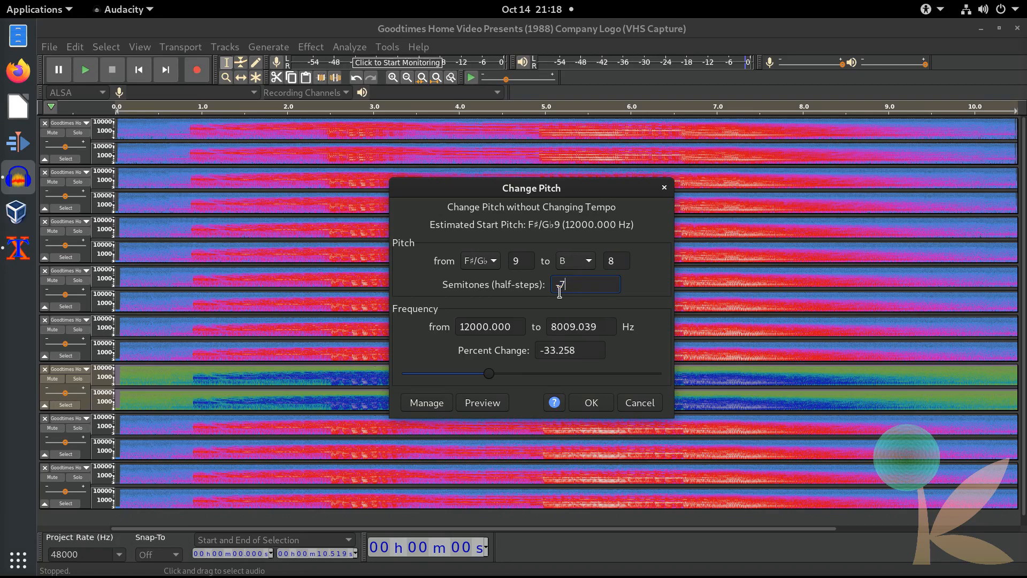
pyautogui.press('Return')
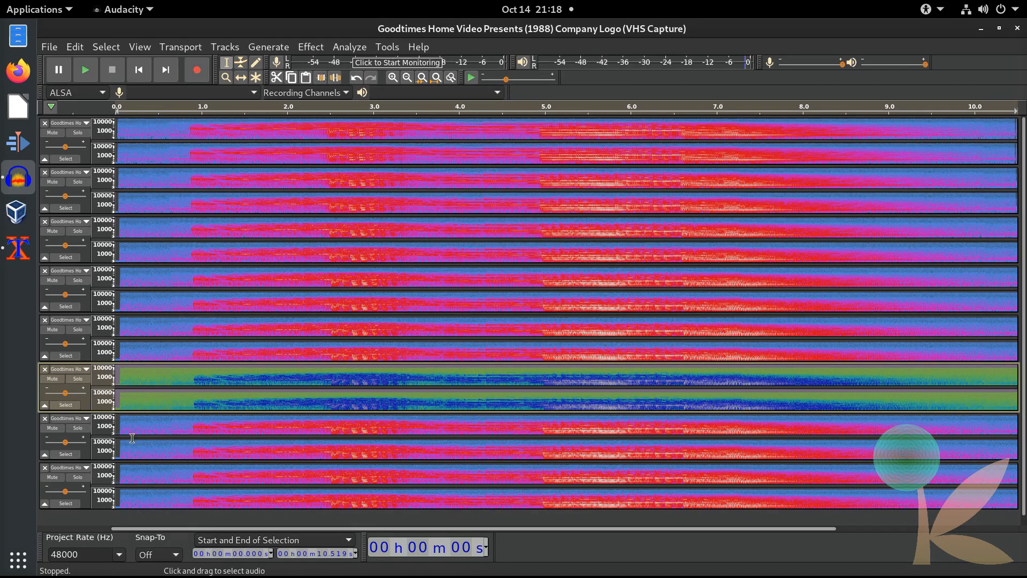
pyautogui.click(66, 453)
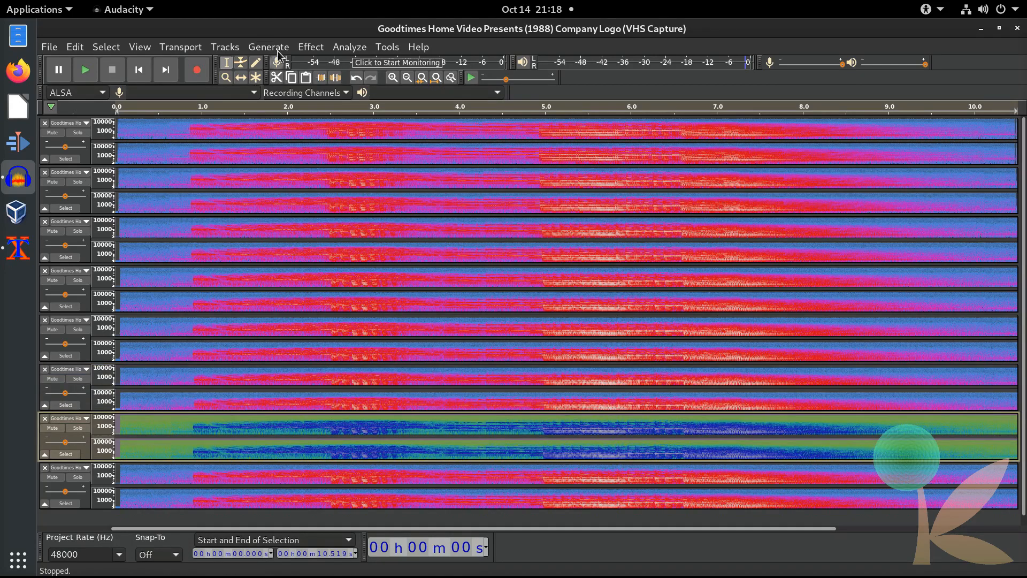
pyautogui.click(310, 47)
pyautogui.click(347, 141)
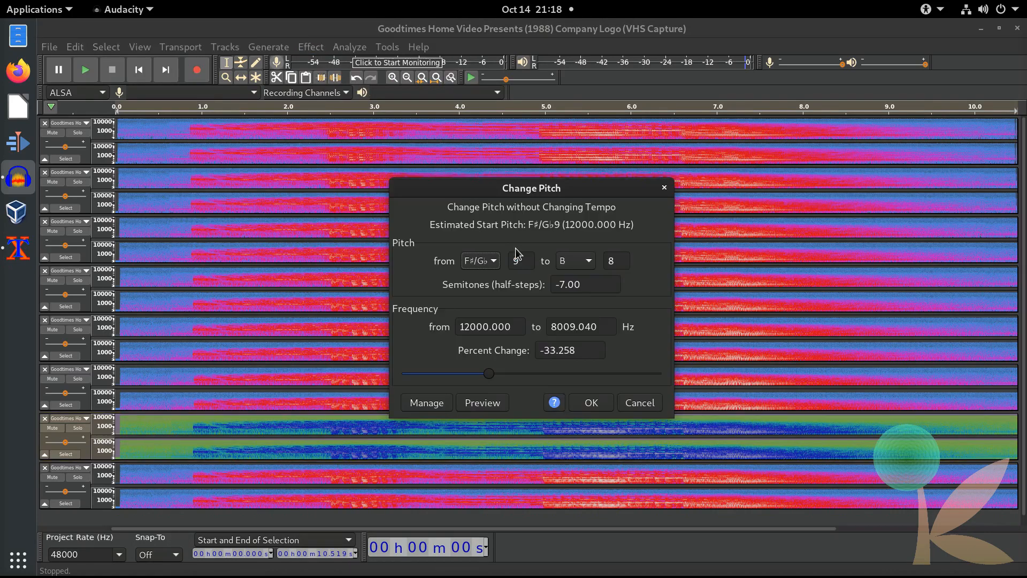
pyautogui.moveTo(590, 286); pyautogui.dragTo(560, 293)
pyautogui.write('12')
pyautogui.click(591, 403)
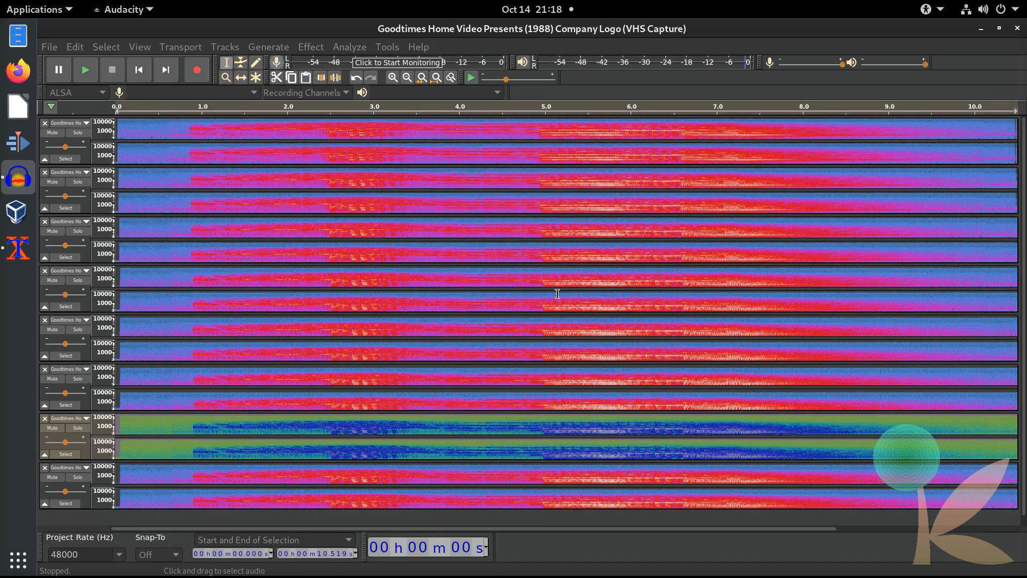
# Step: Pitch the bottom track down 23 semitones
pyautogui.click(84, 502)
pyautogui.click(311, 47)
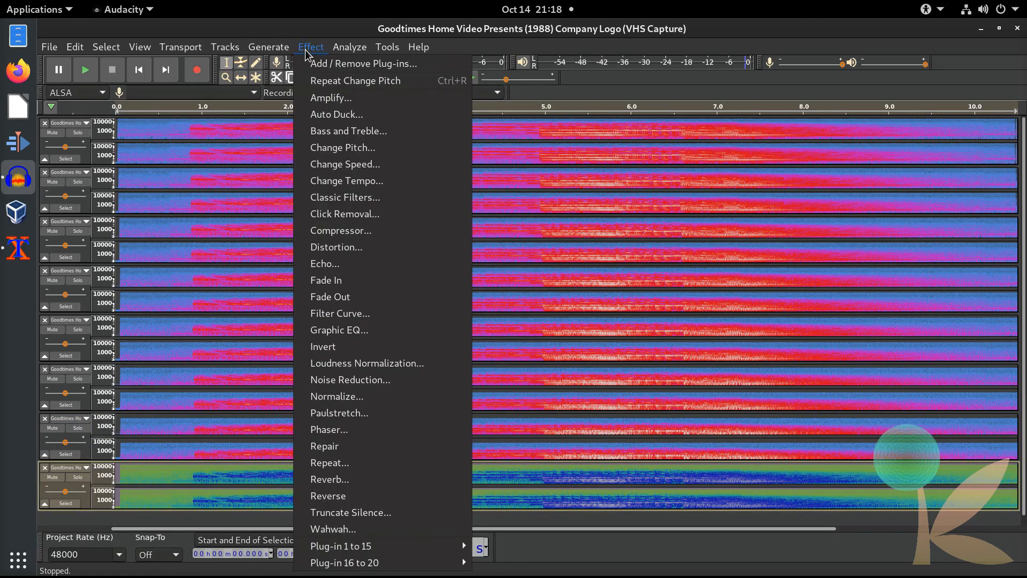
pyautogui.click(394, 147)
pyautogui.moveTo(593, 284); pyautogui.dragTo(557, 284)
pyautogui.write('-23')
pyautogui.press('Return')
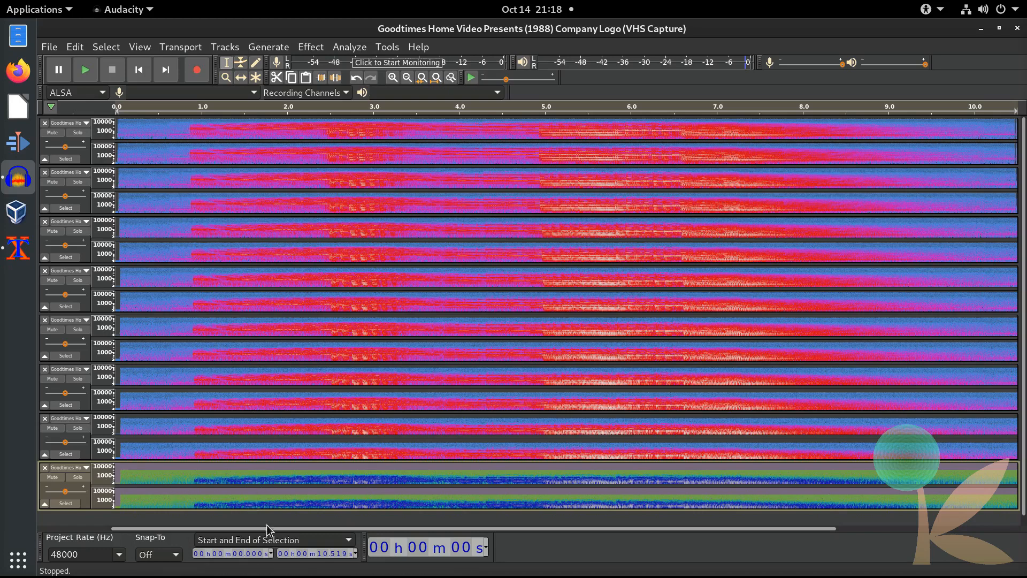
# Step: Solo the bottom track and play it back, then rewind and unsolo it
pyautogui.click(78, 477)
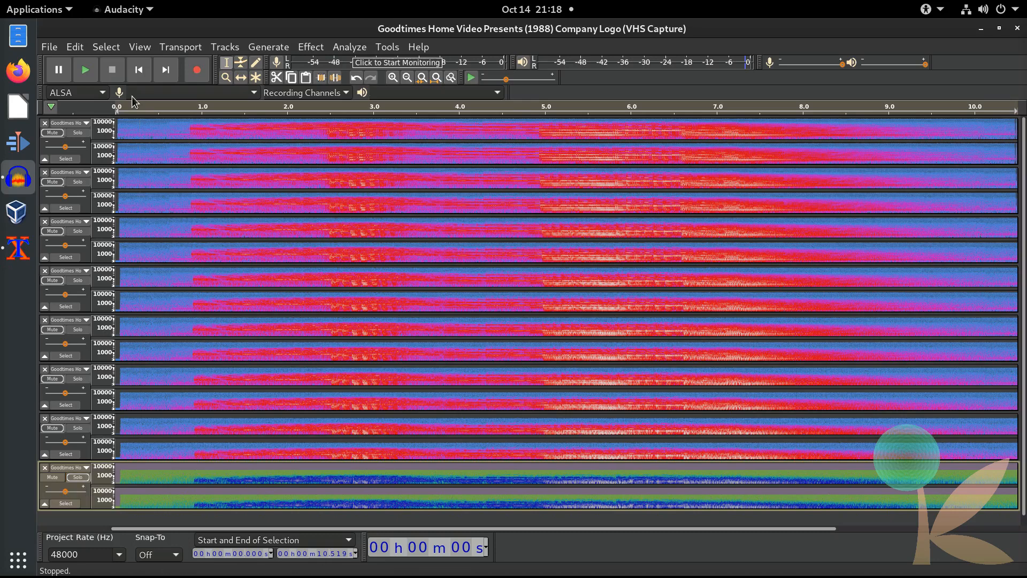
pyautogui.click(94, 76)
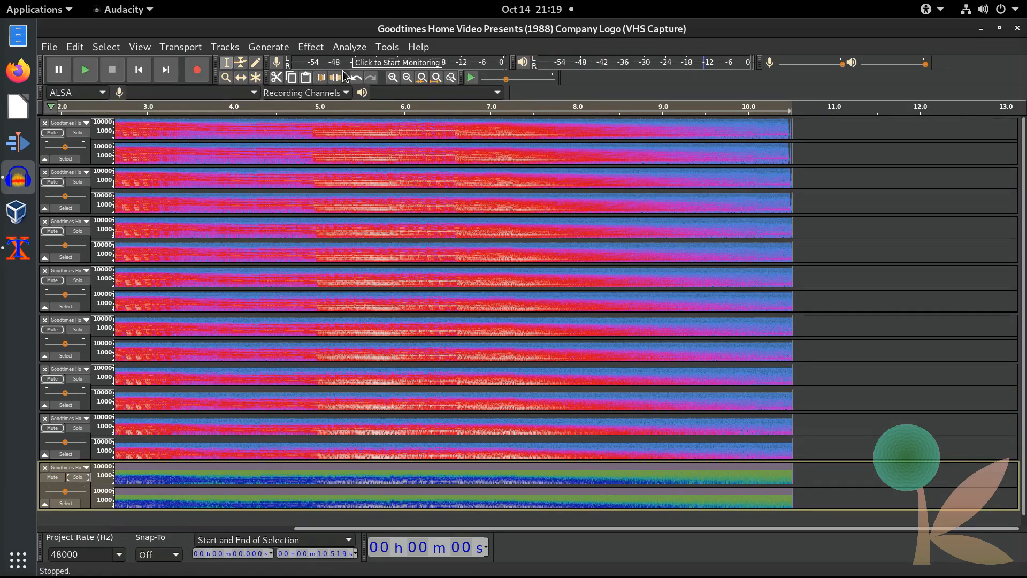
pyautogui.moveTo(499, 530); pyautogui.dragTo(307, 527)
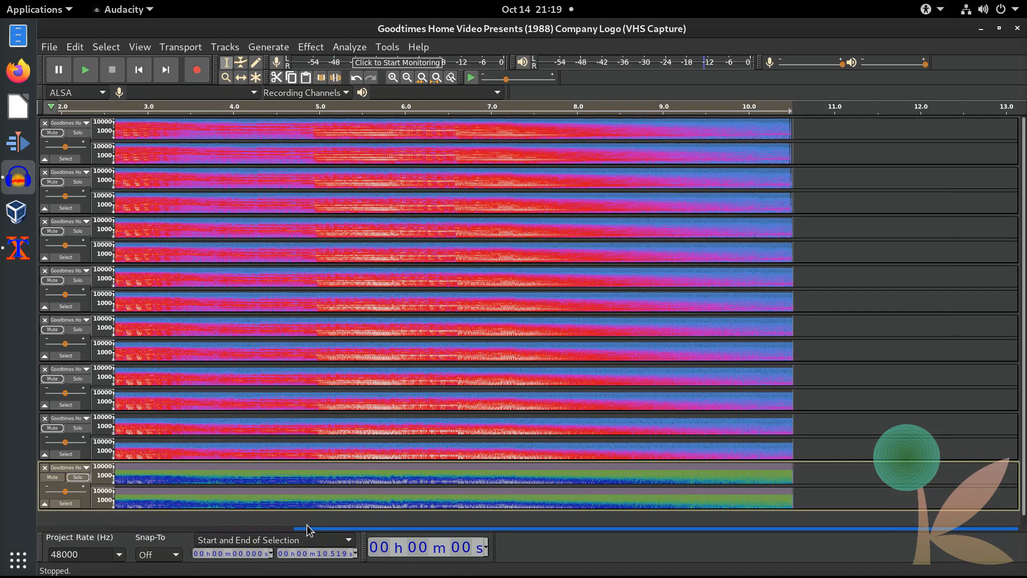
pyautogui.click(80, 477)
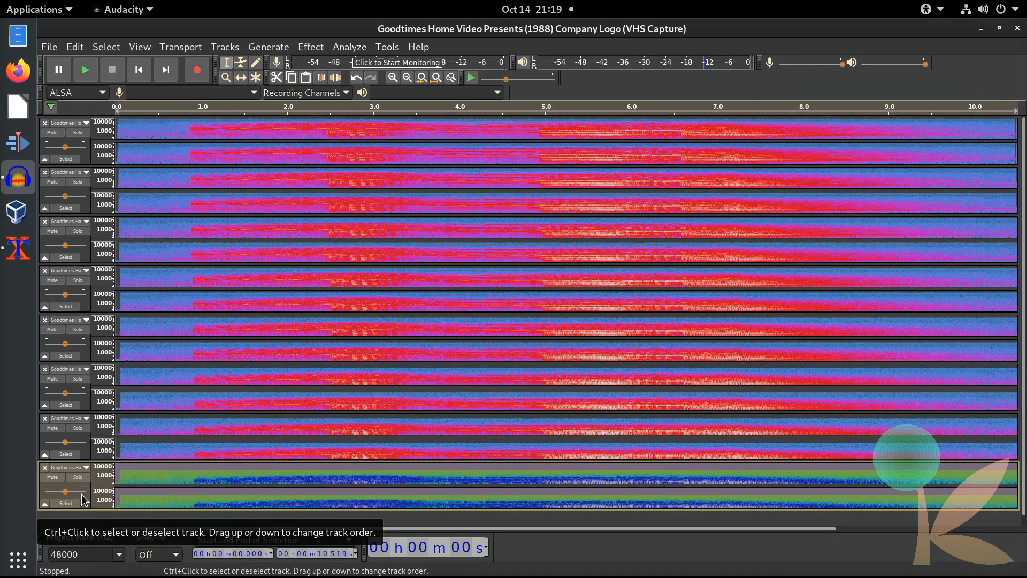
pyautogui.click(315, 48)
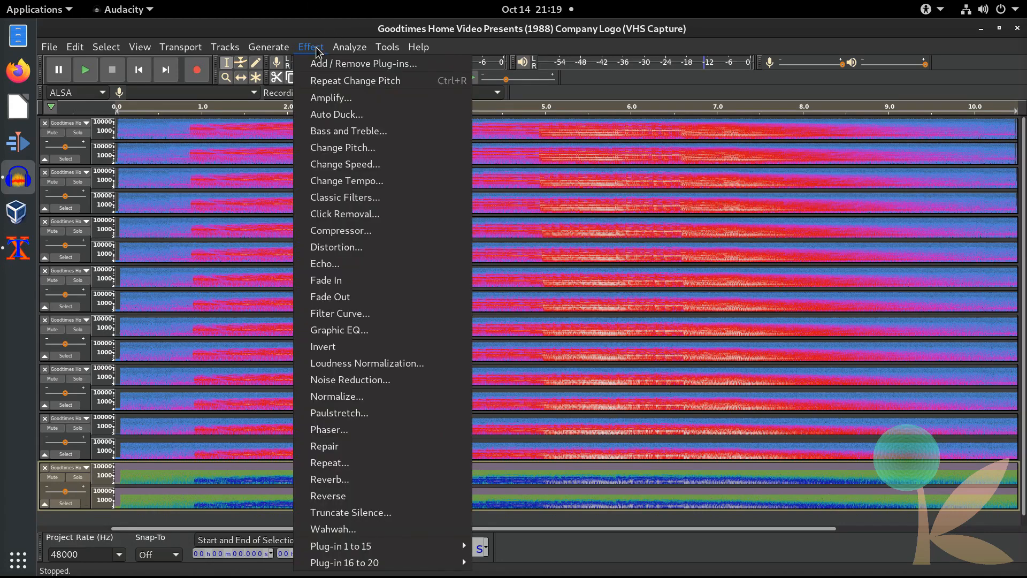
# Step: Apply Reverb to the bottom track using the Defaults factory preset
pyautogui.click(408, 479)
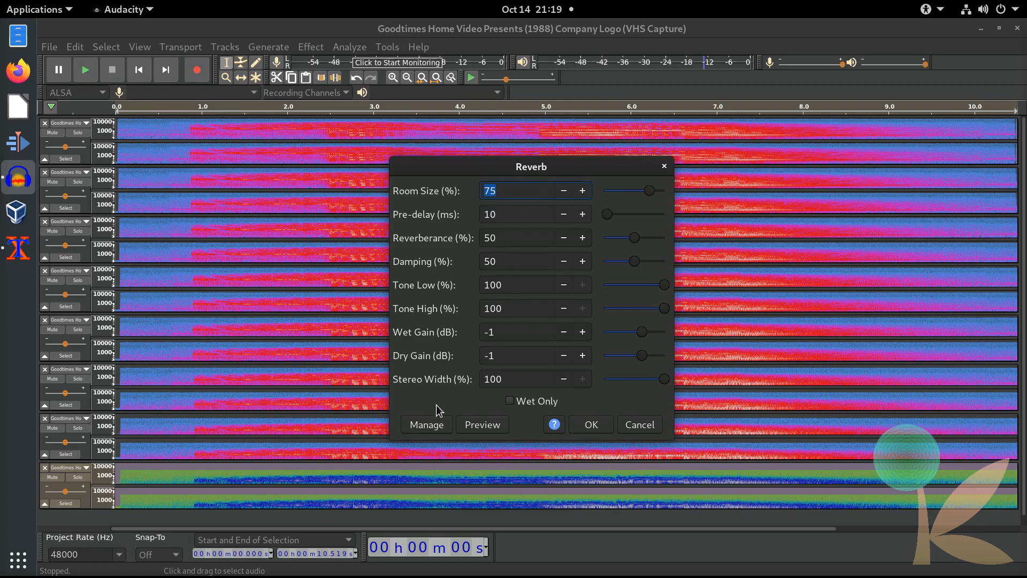
pyautogui.click(437, 425)
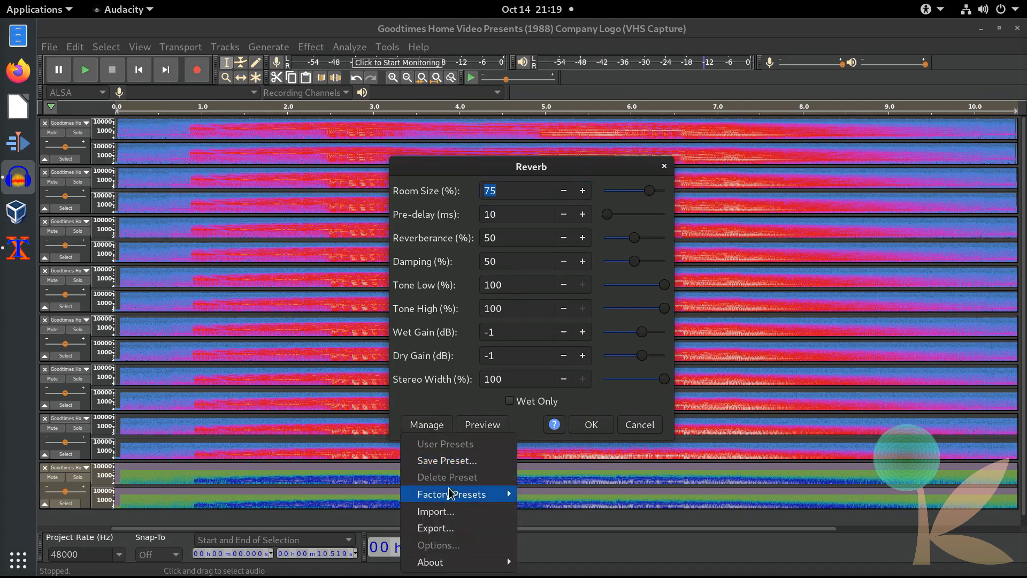
pyautogui.moveTo(452, 495)
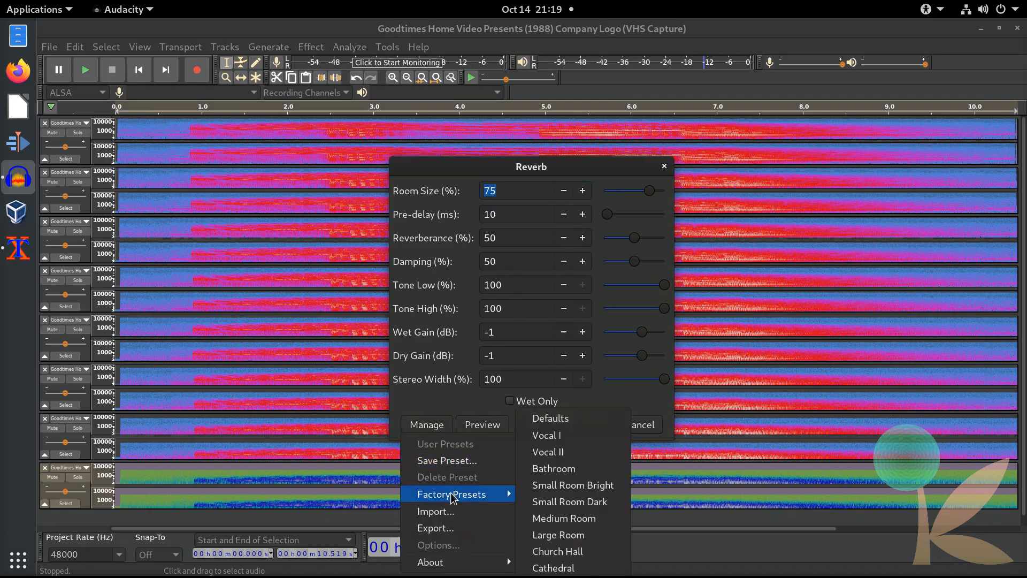
pyautogui.click(557, 420)
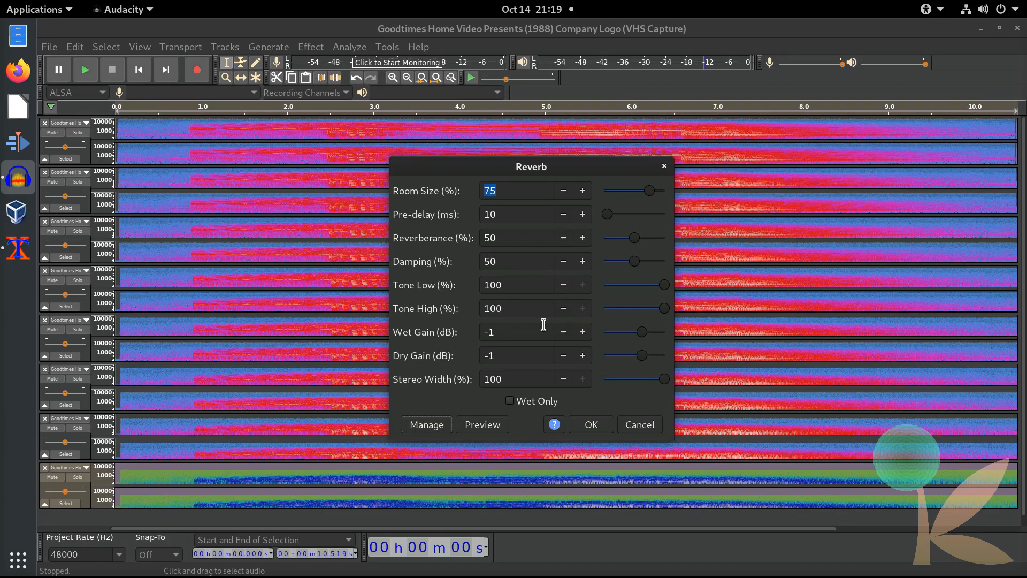
pyautogui.click(600, 425)
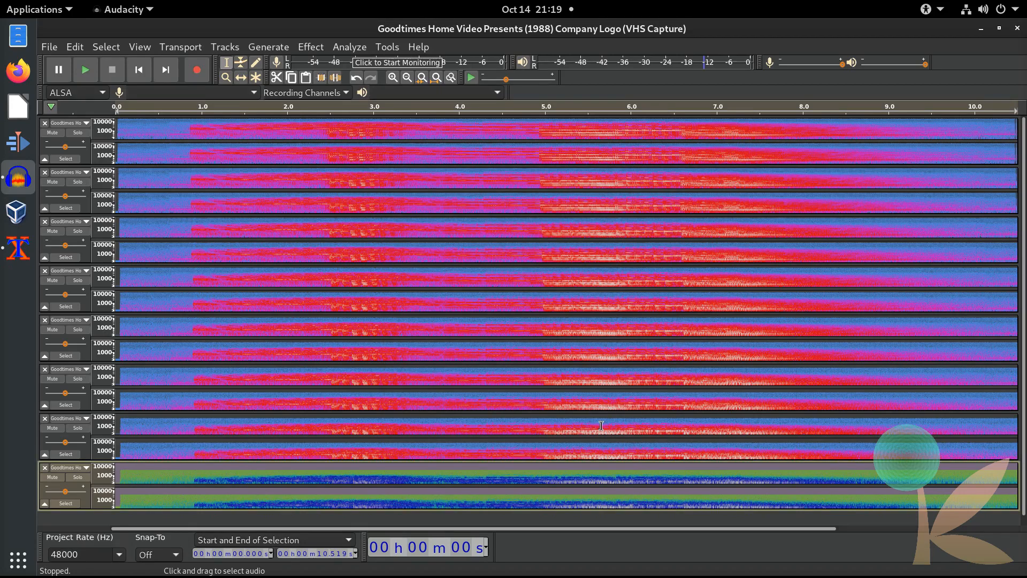
# Step: Solo and play the reverbed bottom track, then unsolo it and select all tracks
pyautogui.click(80, 479)
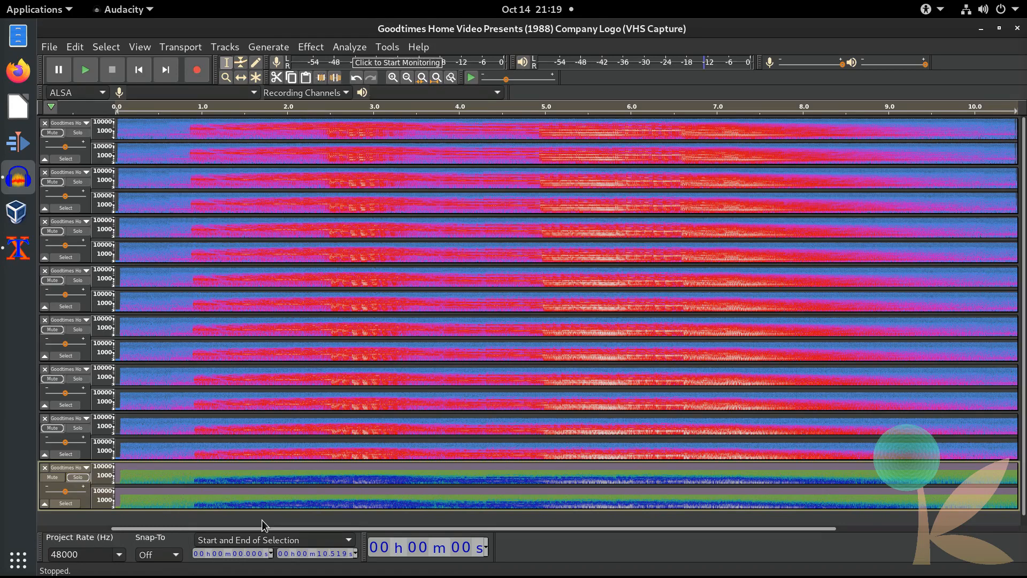
pyautogui.click(96, 76)
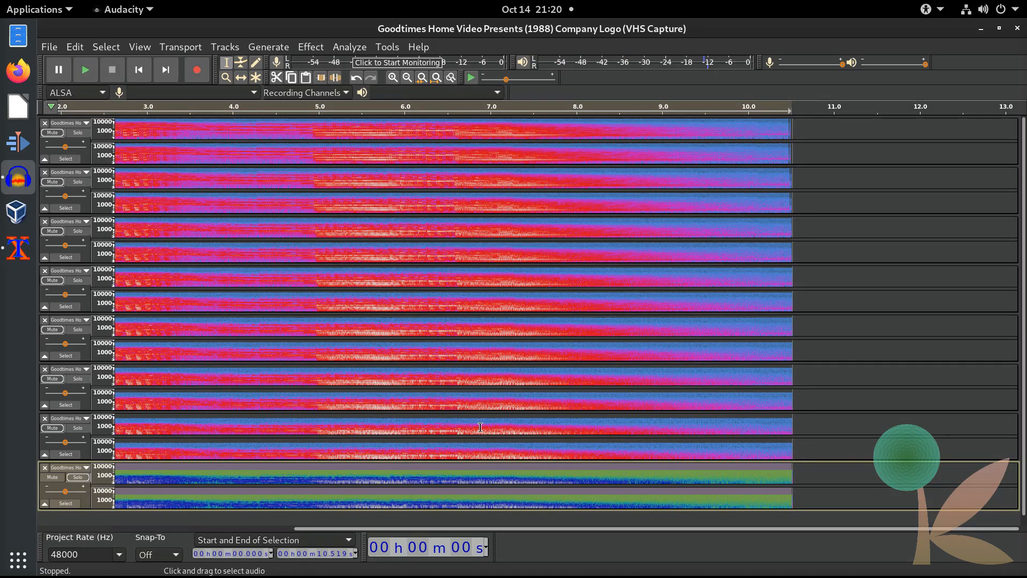
pyautogui.moveTo(550, 531); pyautogui.dragTo(204, 529)
pyautogui.click(79, 479)
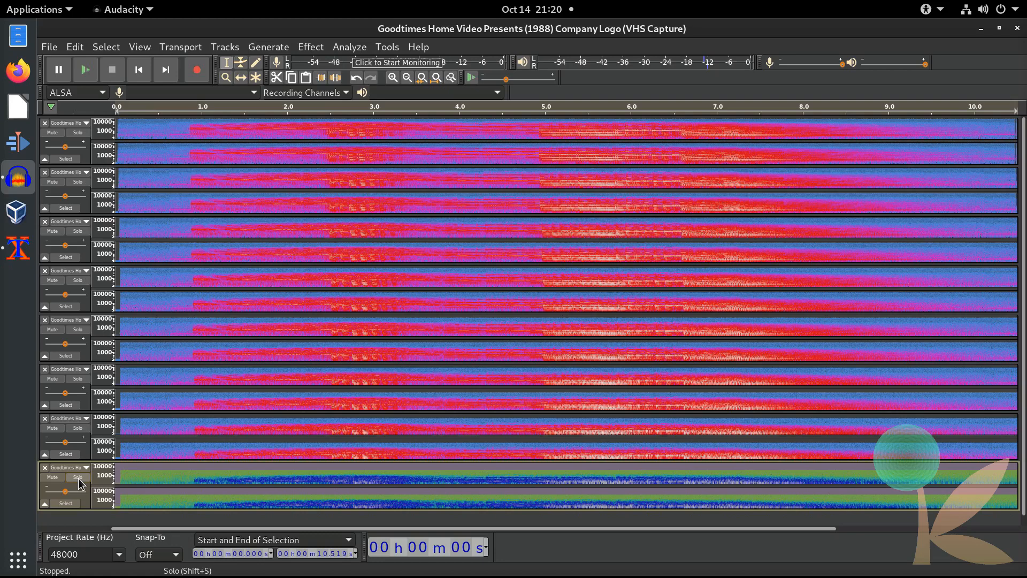
pyautogui.hotkey('ctrl', 'a')
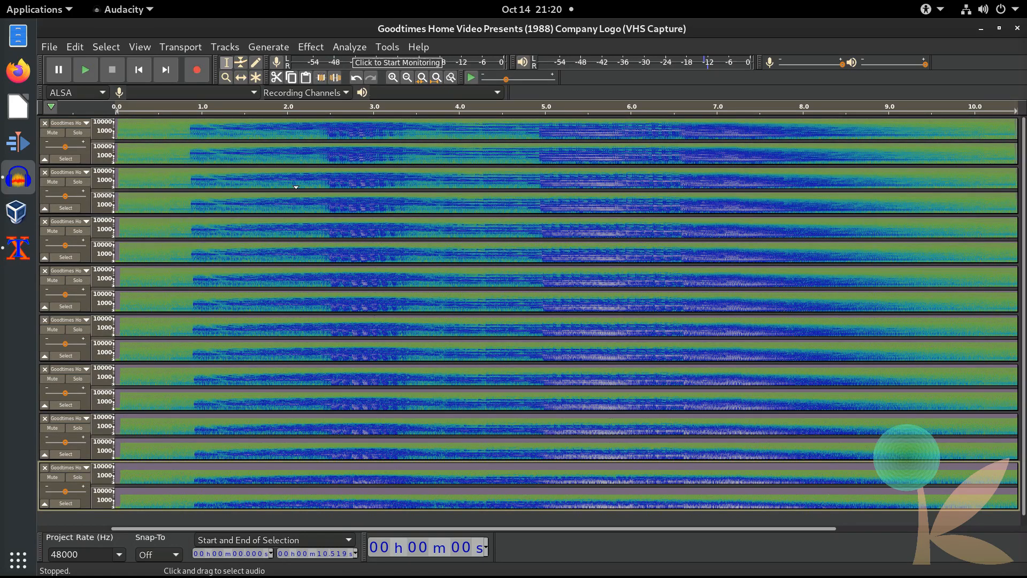
# Step: Mix and render all eight logo tracks into one stereo Mix track shown as a waveform
pyautogui.click(227, 48)
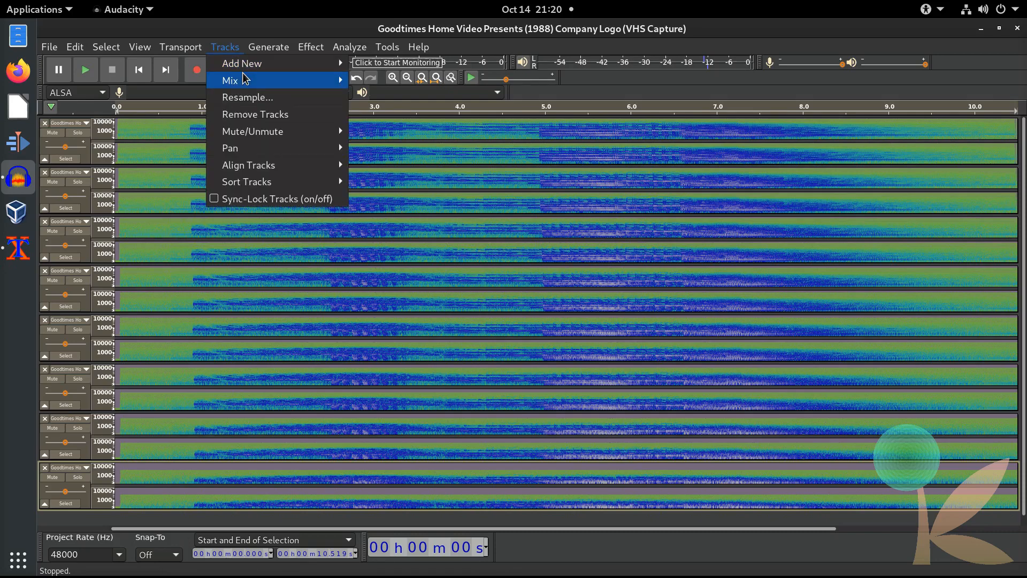
pyautogui.moveTo(242, 80)
pyautogui.click(416, 94)
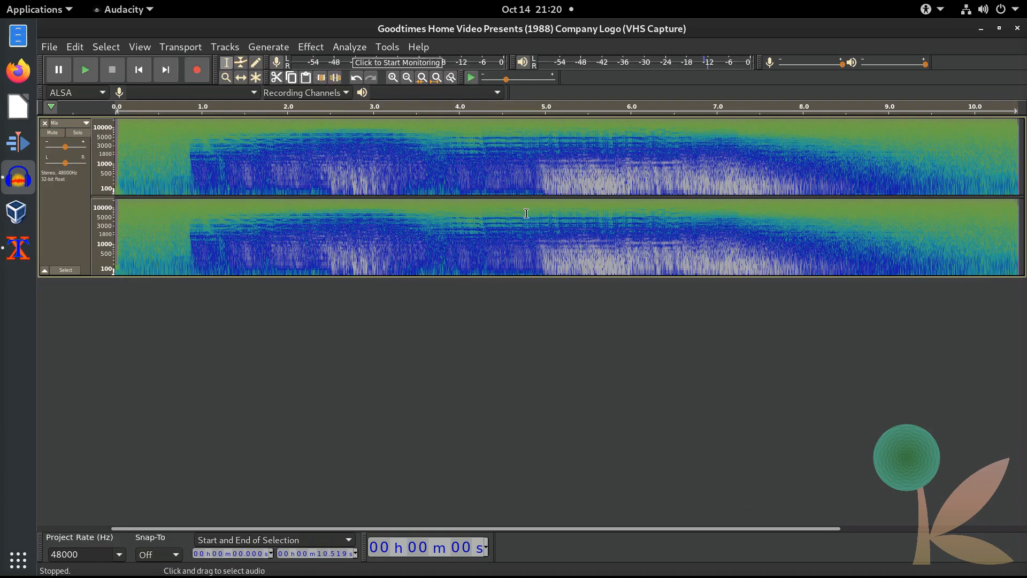
pyautogui.click(79, 125)
pyautogui.click(133, 246)
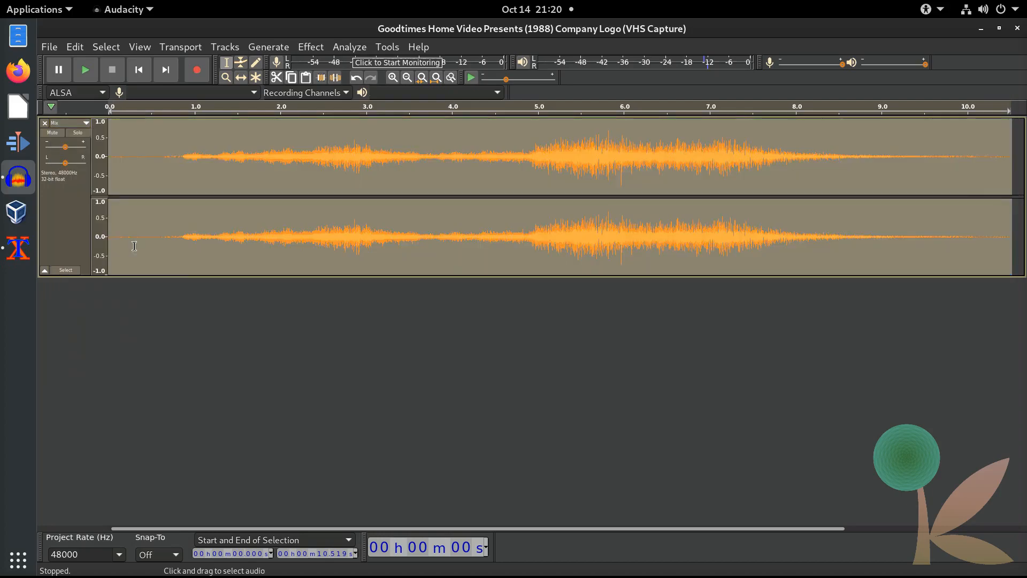
# Step: Switch the Mix track's display back to Spectrogram and deselect it
pyautogui.click(75, 124)
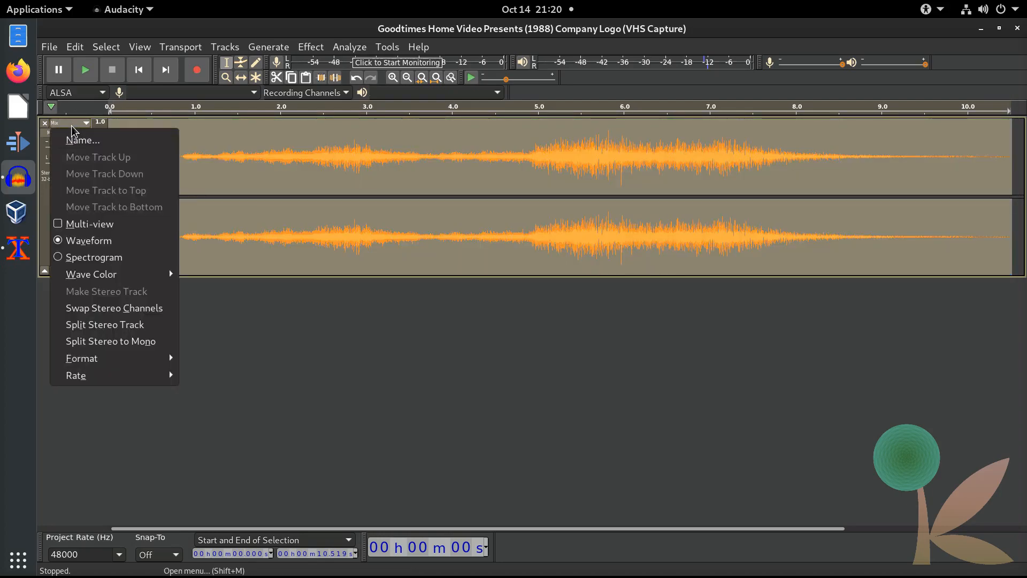
pyautogui.click(97, 257)
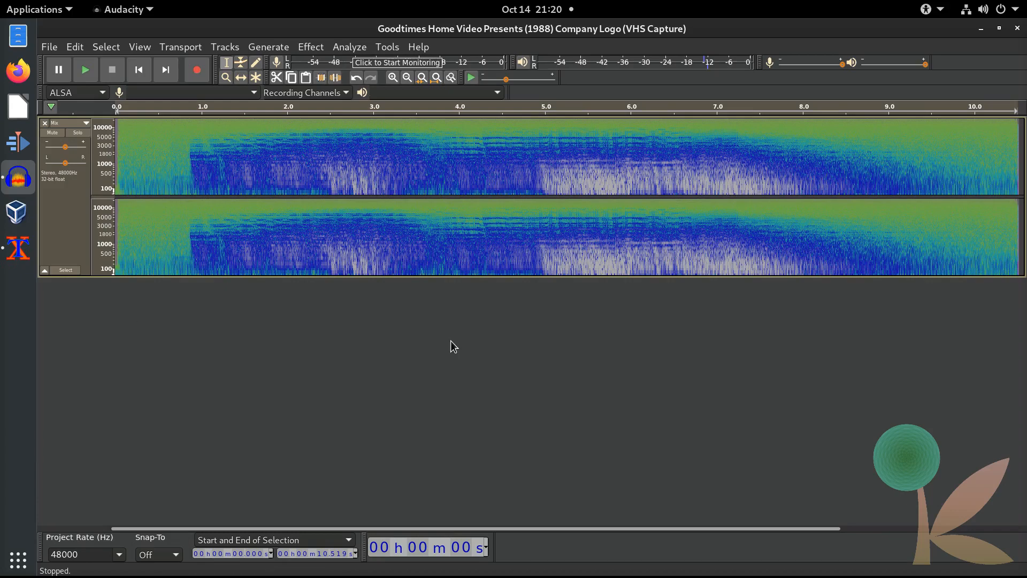
pyautogui.click(532, 309)
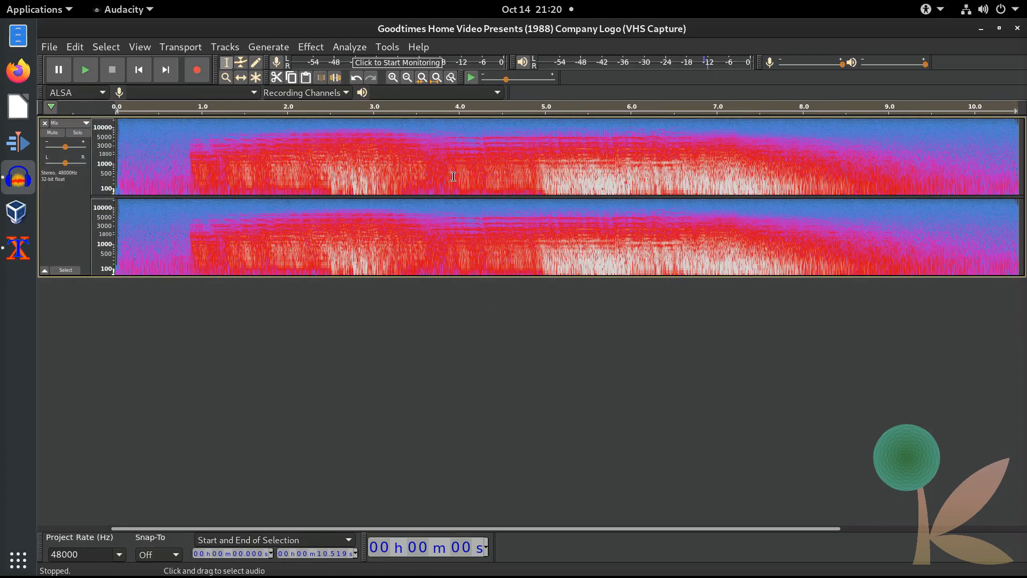
pyautogui.click(69, 195)
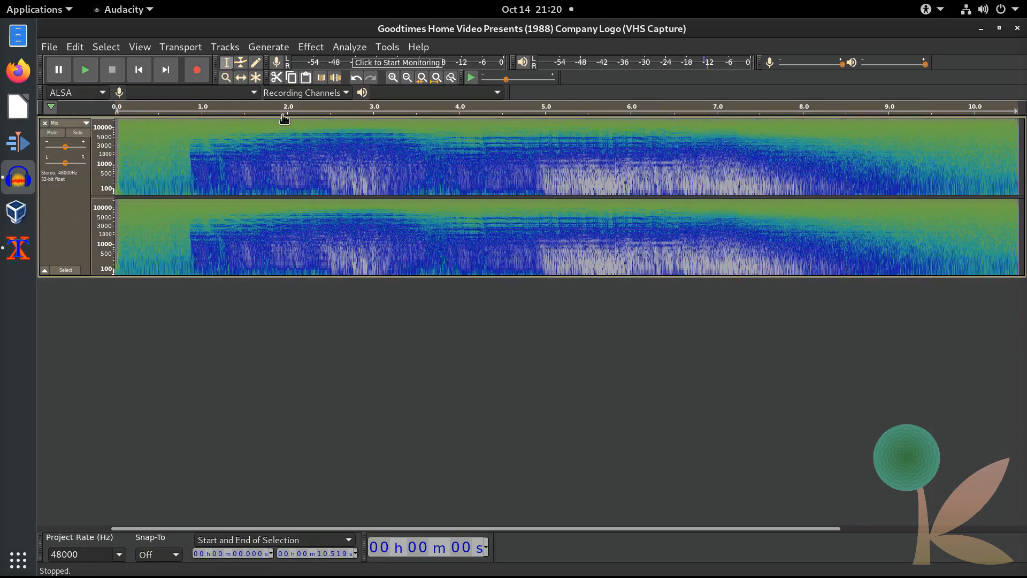
pyautogui.click(310, 47)
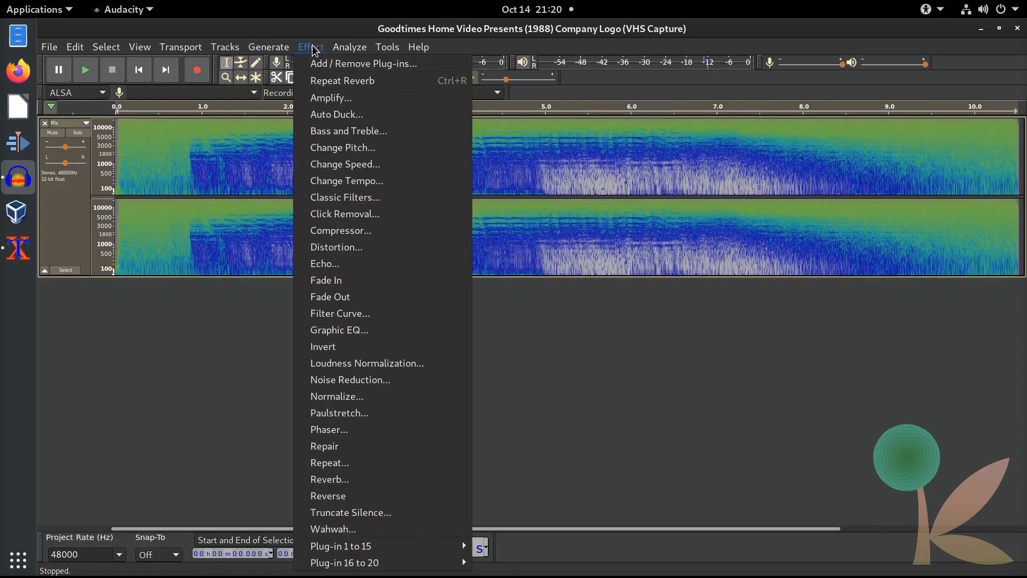
pyautogui.click(377, 399)
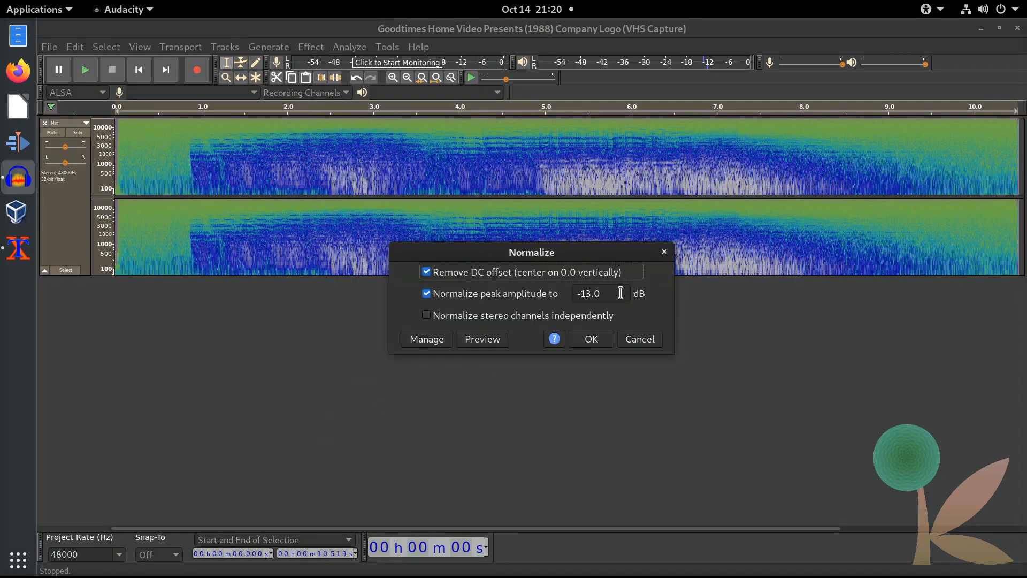
pyautogui.moveTo(621, 292); pyautogui.dragTo(577, 298)
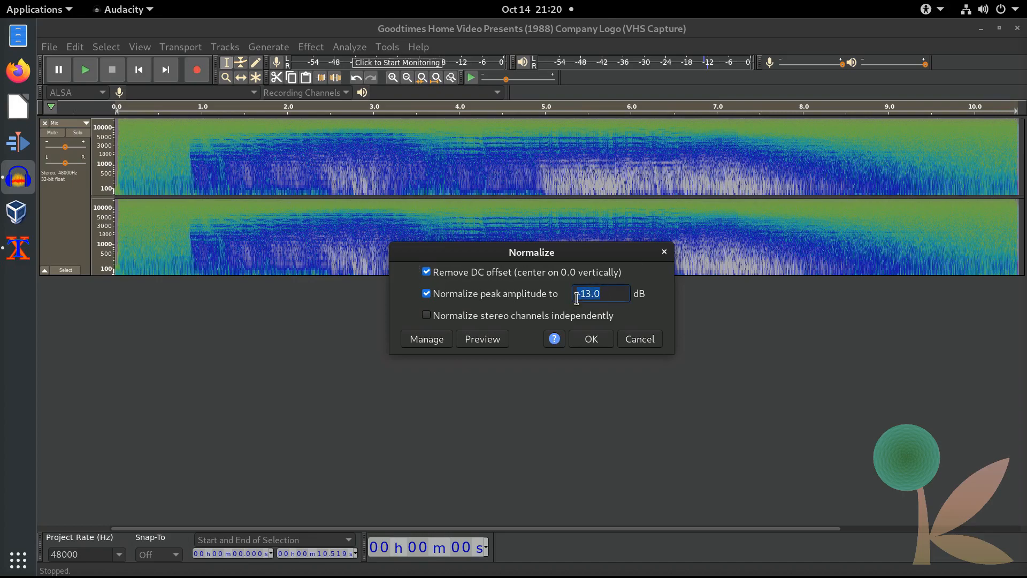
pyautogui.write('-0')
pyautogui.write('.1')
pyautogui.click(591, 341)
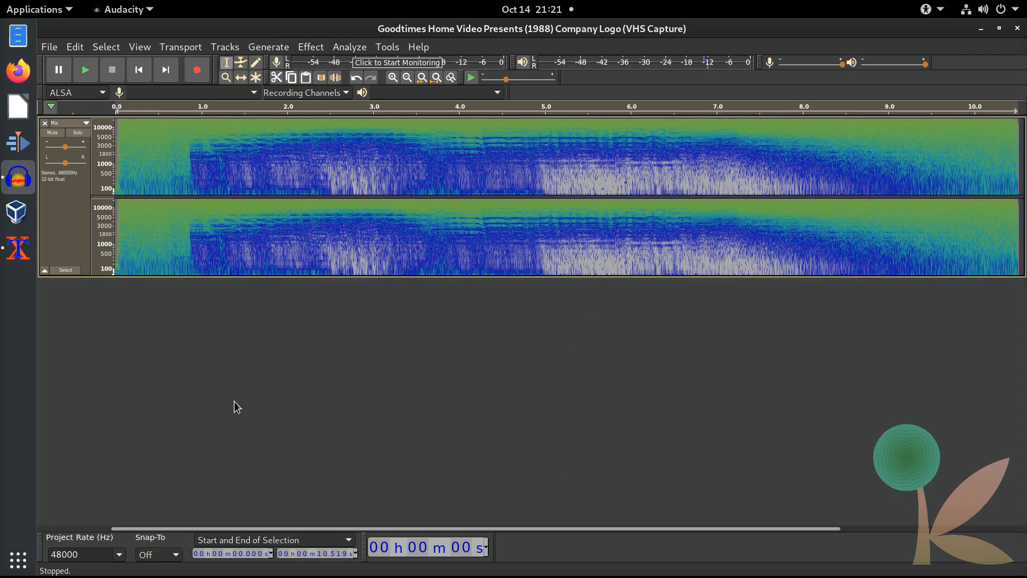
pyautogui.click(85, 71)
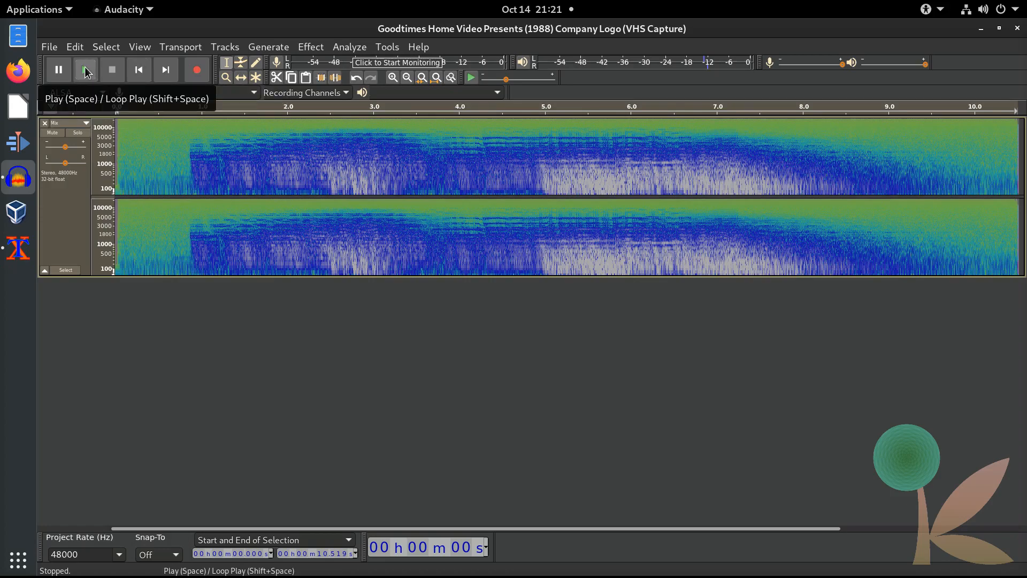
pyautogui.click(86, 72)
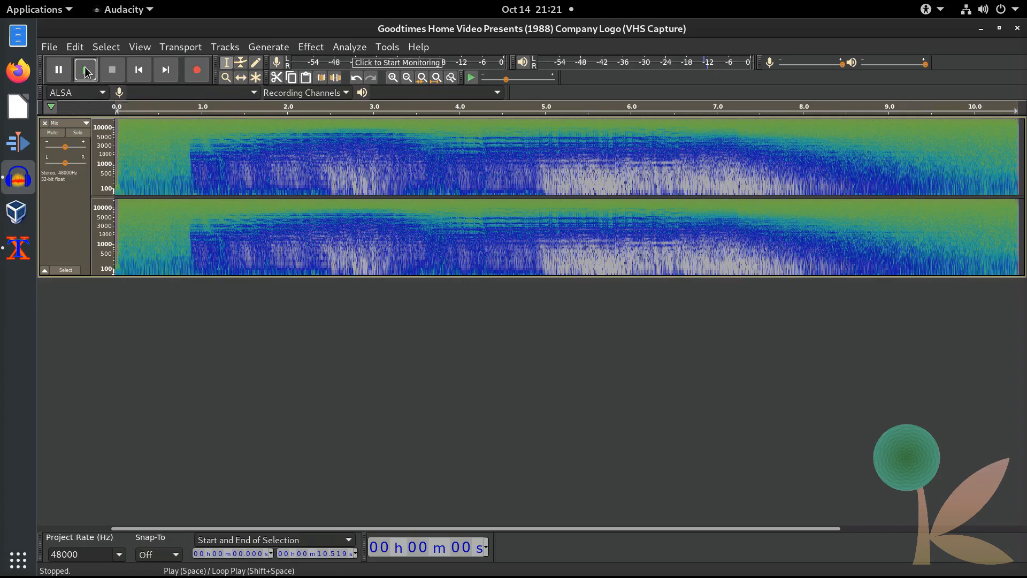
pyautogui.click(86, 70)
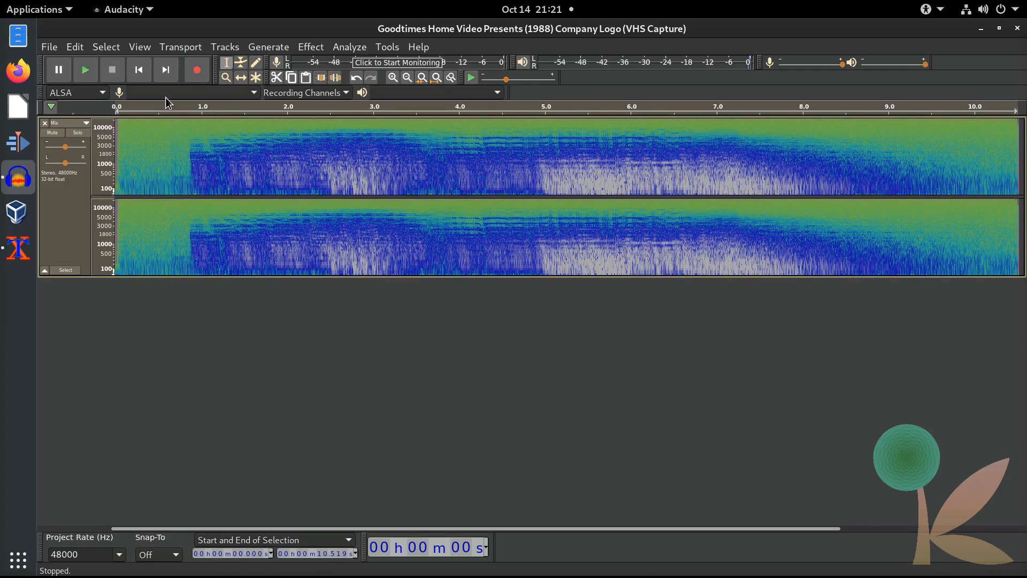
# Step: Export the audio as an OGG named Goodtimes Trell.ogg in the Music folder
pyautogui.click(54, 47)
pyautogui.moveTo(112, 148)
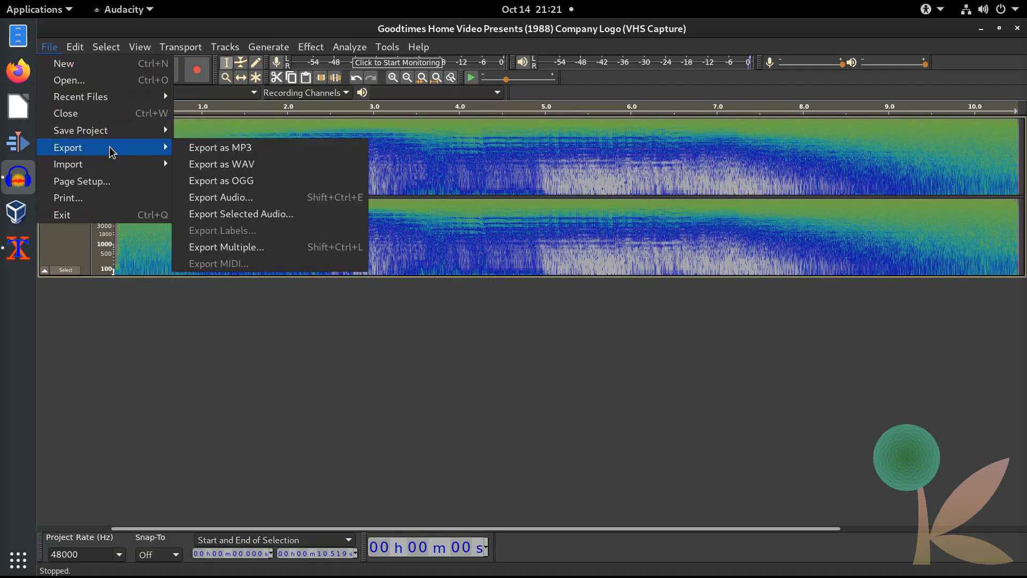
pyautogui.click(241, 180)
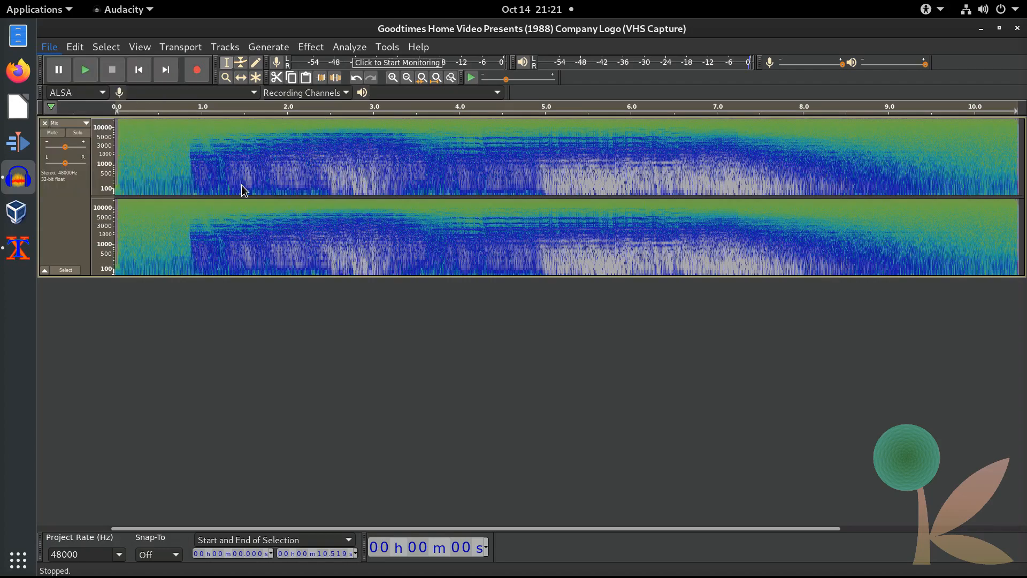
pyautogui.click(243, 196)
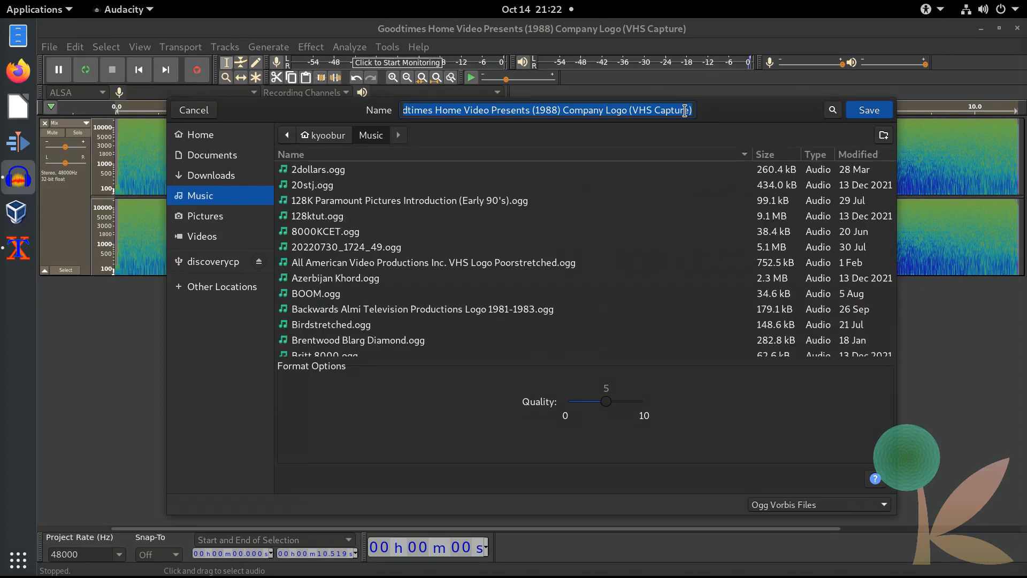
pyautogui.write('Goodtimes')
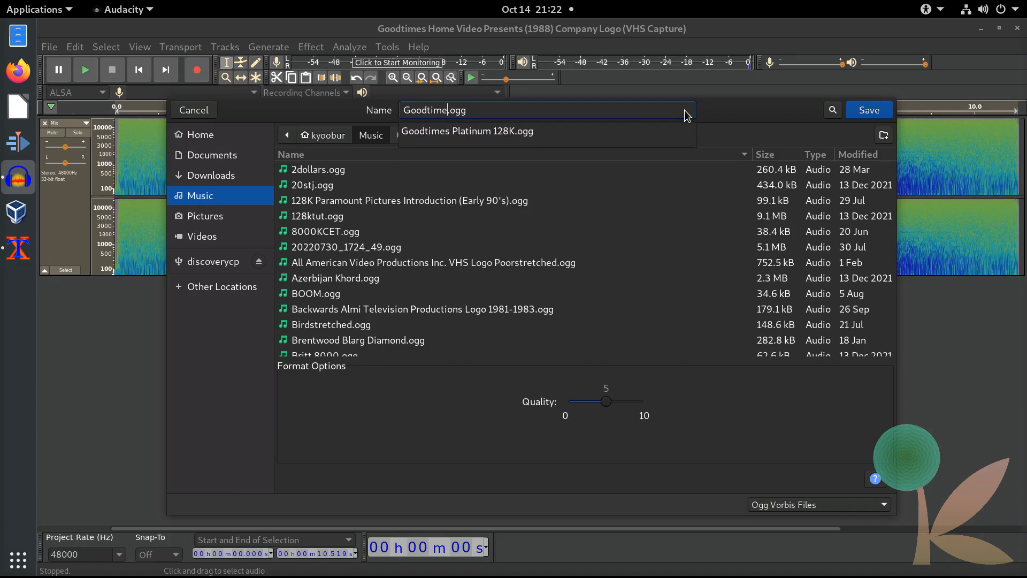
pyautogui.write('ll')
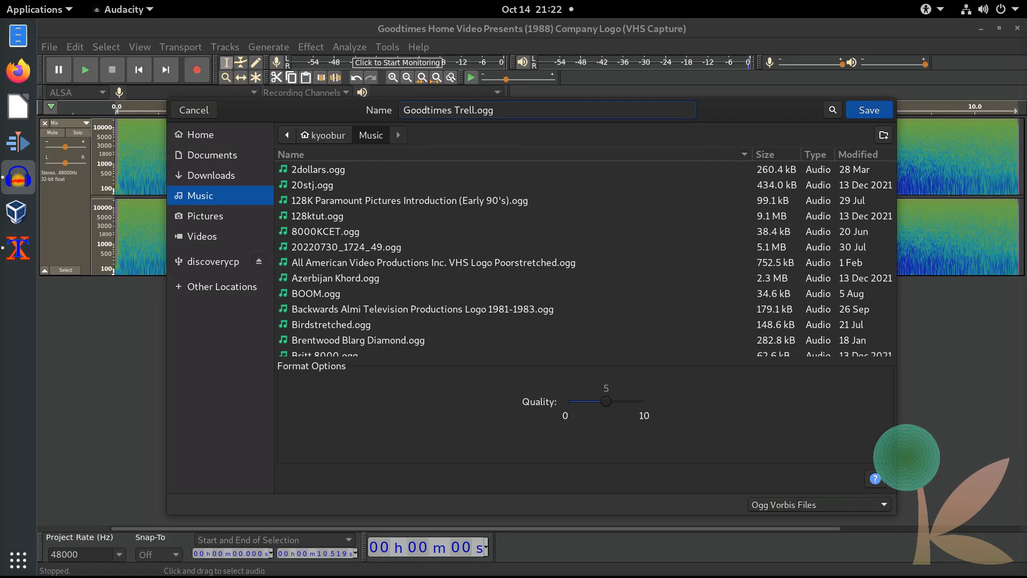
pyautogui.press('Return')
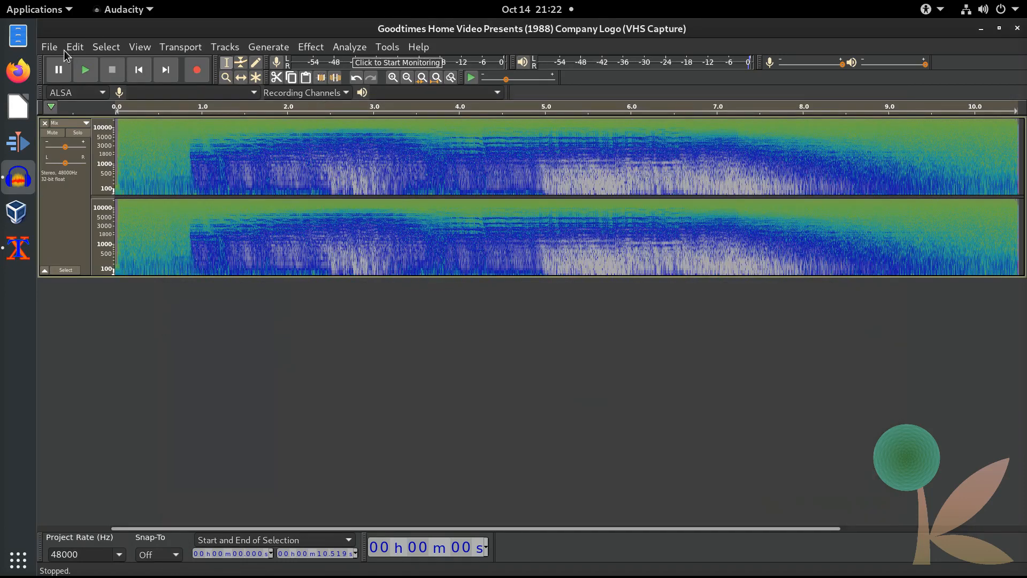
# Step: Exit Audacity, ultimately closing it without saving the project
pyautogui.click(50, 48)
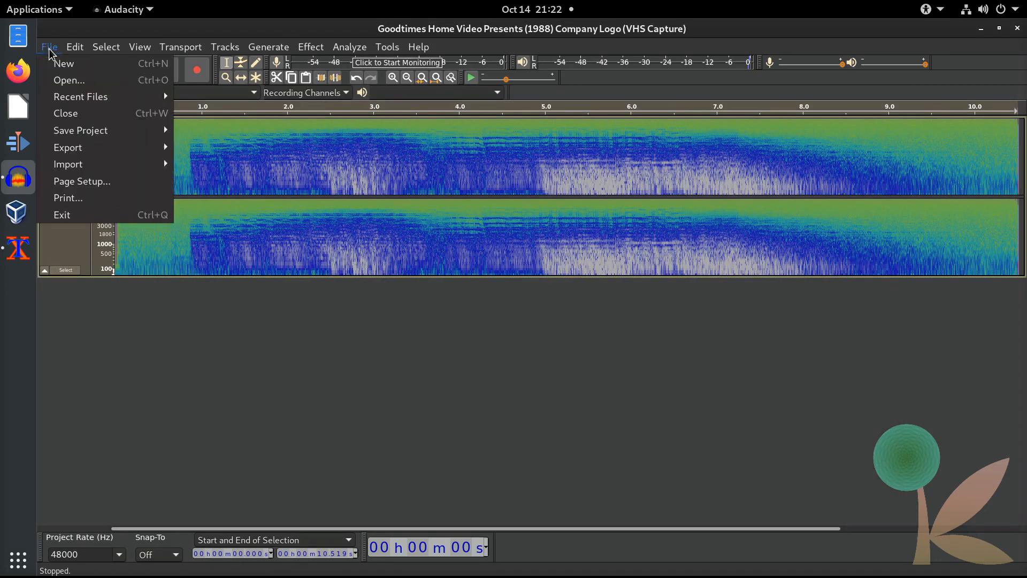
pyautogui.click(101, 220)
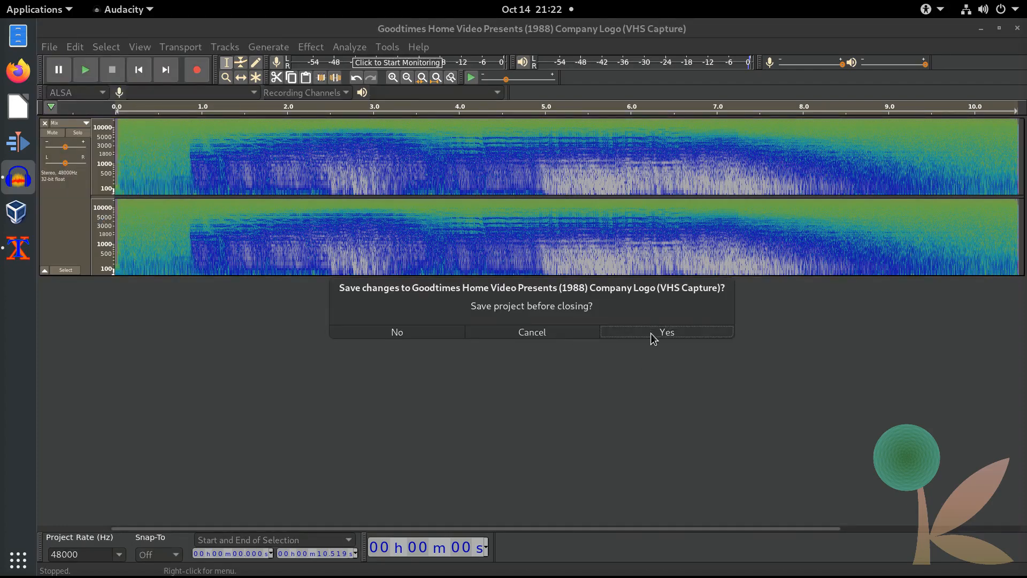
pyautogui.click(651, 334)
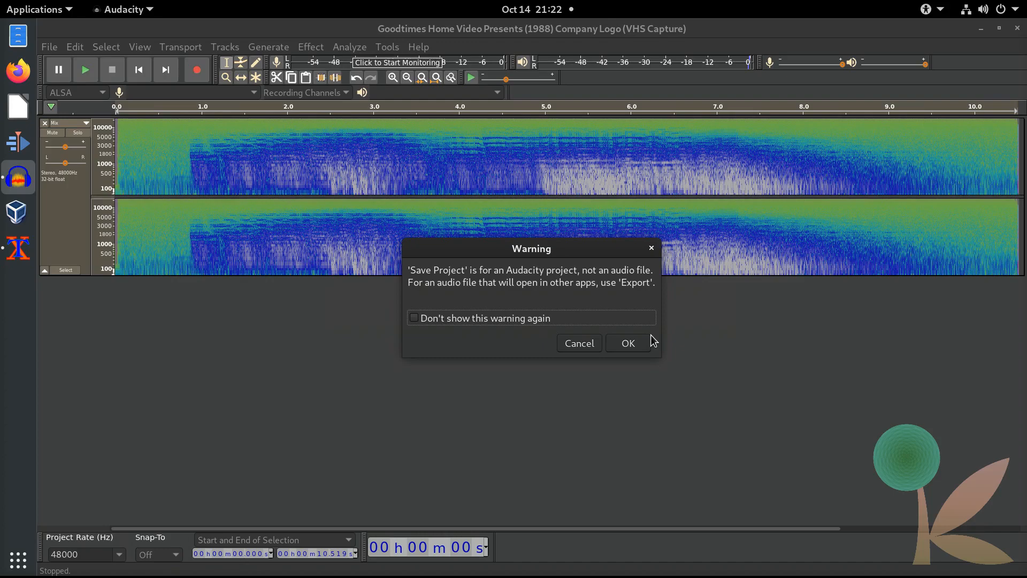
pyautogui.click(628, 346)
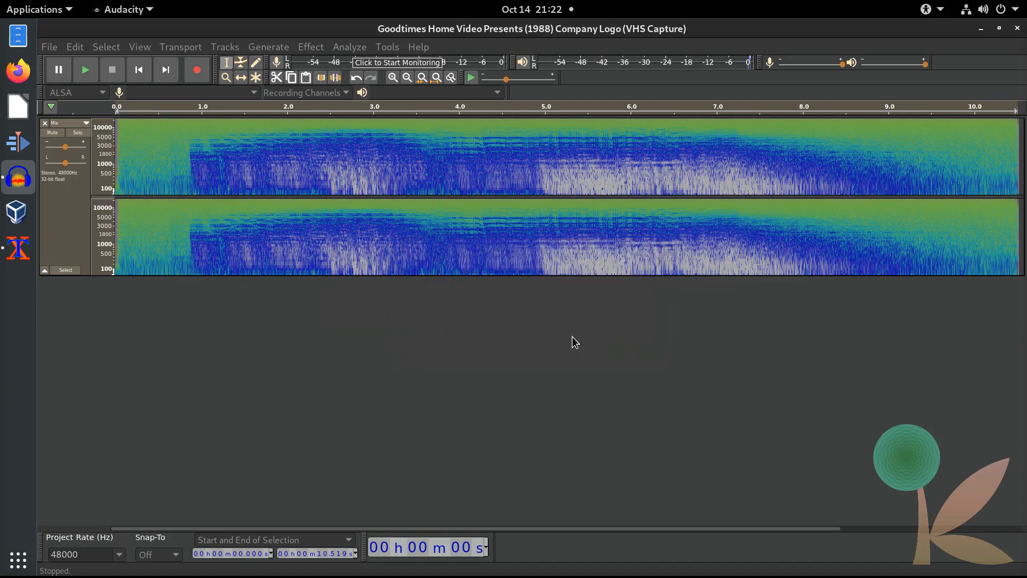
pyautogui.click(50, 47)
pyautogui.click(124, 214)
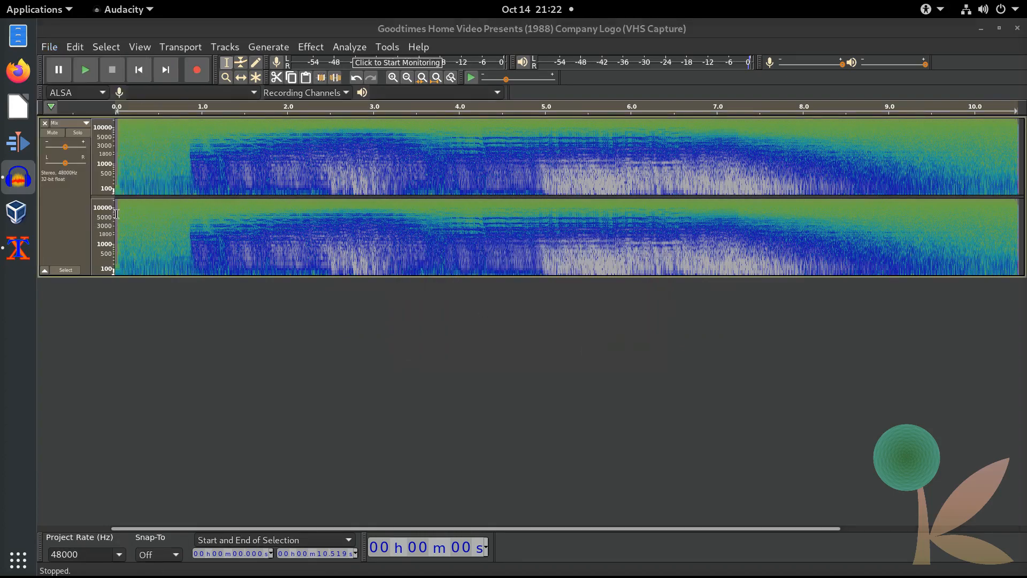
pyautogui.click(402, 332)
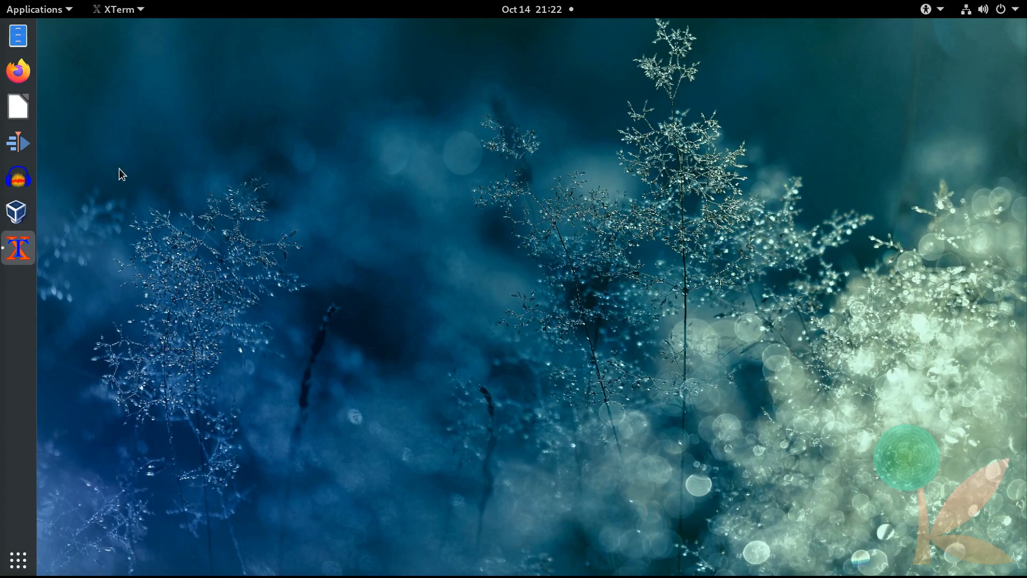
# Step: Launch Kdenlive and force the Project Monitor size to 100%
pyautogui.click(30, 140)
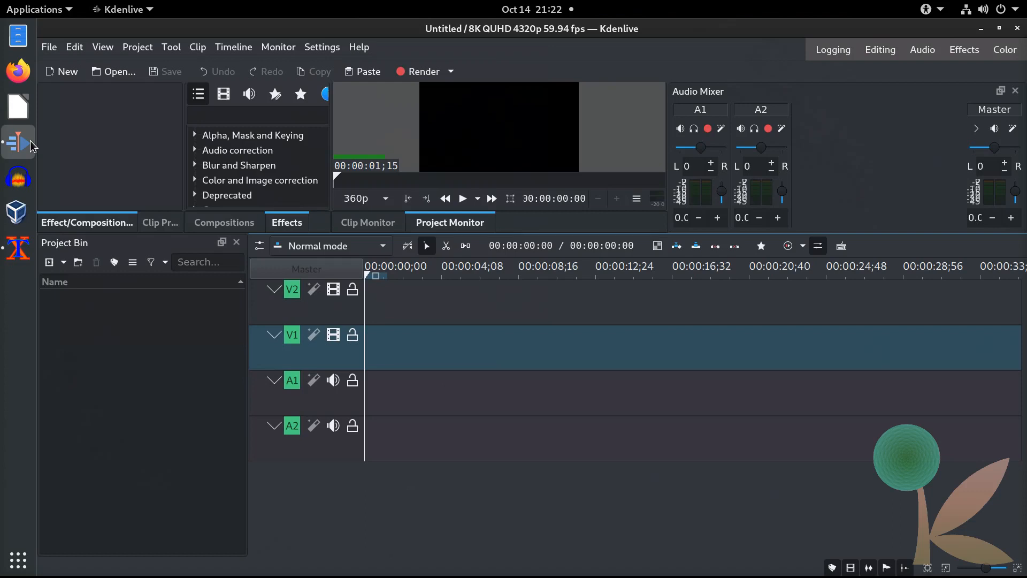
pyautogui.click(636, 199)
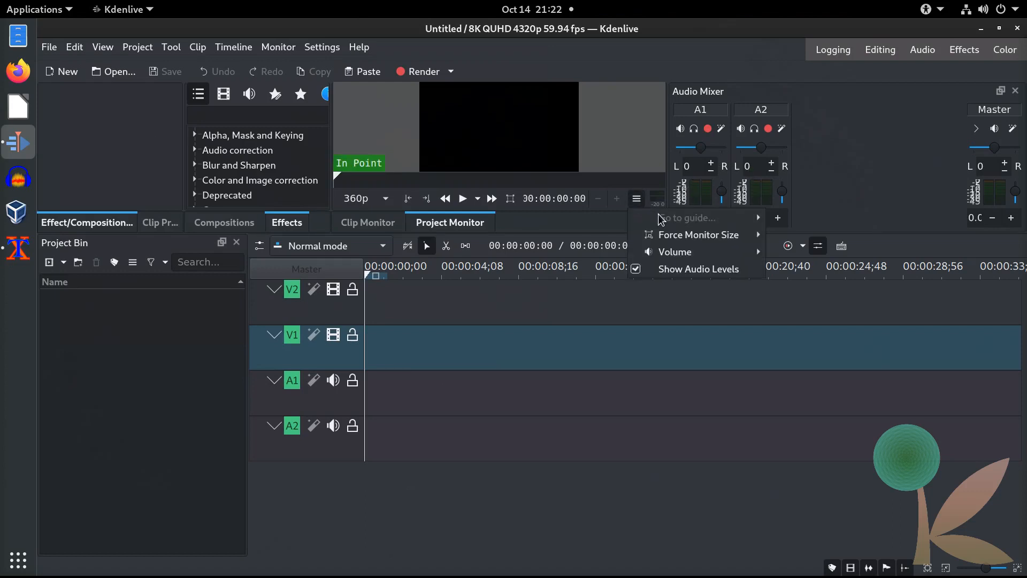
pyautogui.moveTo(693, 239)
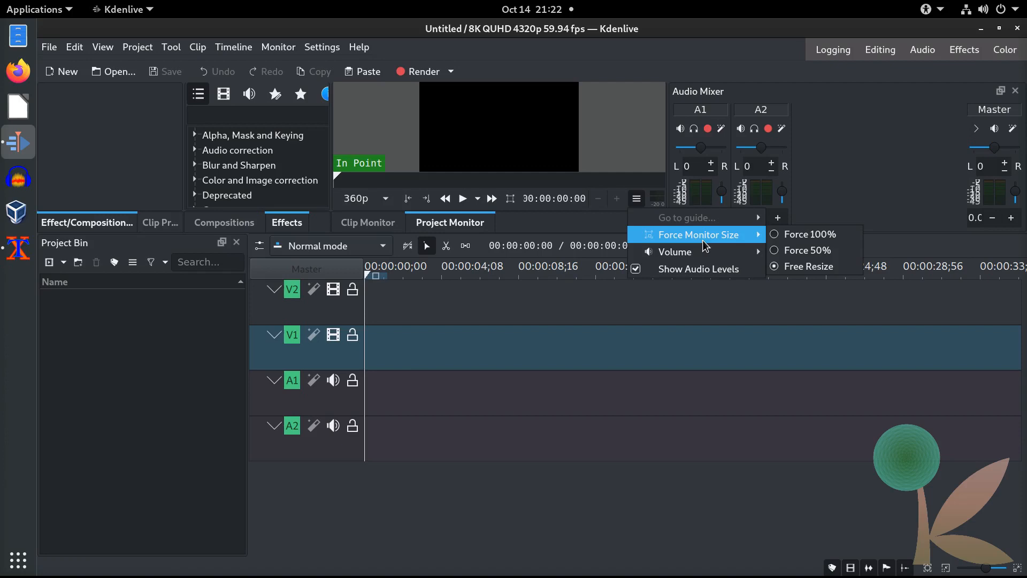
pyautogui.click(802, 235)
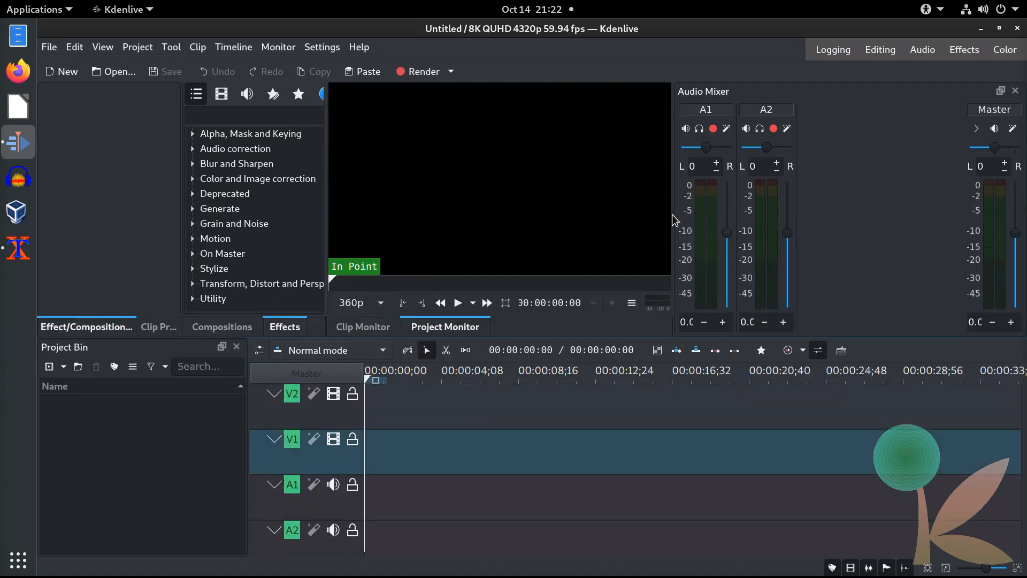
# Step: Widen the project monitor and effects list, narrowing the audio mixer
pyautogui.moveTo(675, 220); pyautogui.dragTo(917, 205)
pyautogui.moveTo(325, 227); pyautogui.dragTo(492, 220)
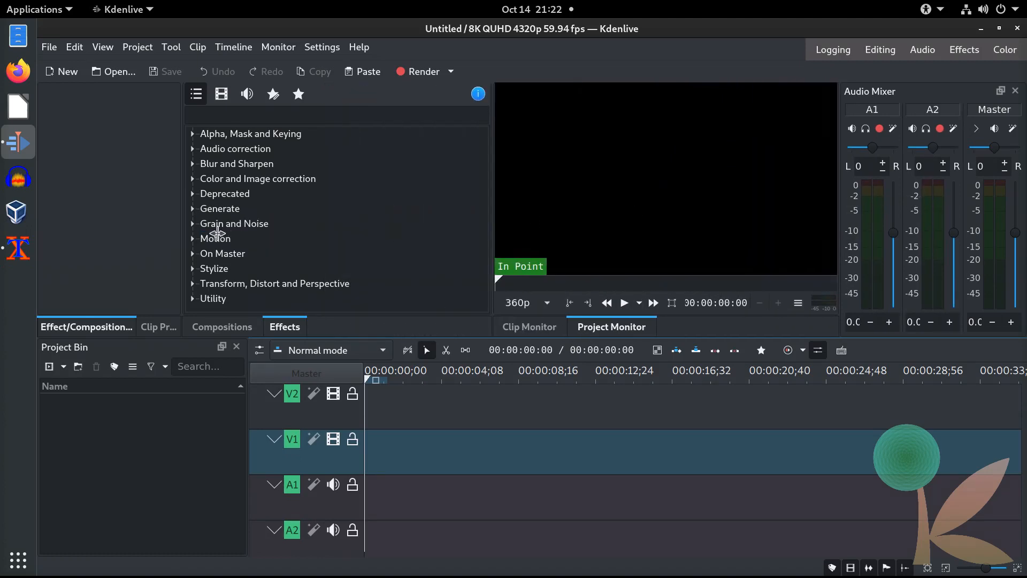
pyautogui.moveTo(184, 236); pyautogui.dragTo(252, 232)
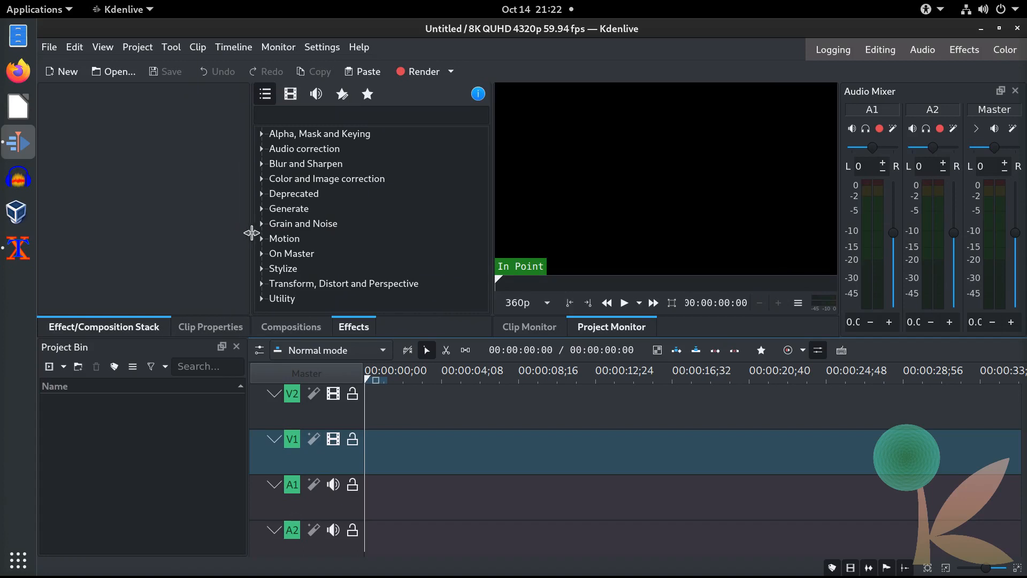
# Step: Import the Goodtimes Presents (1988) logo mp4 from Videos/Logos, keep the profile, and place it on V1/A1
pyautogui.click(50, 369)
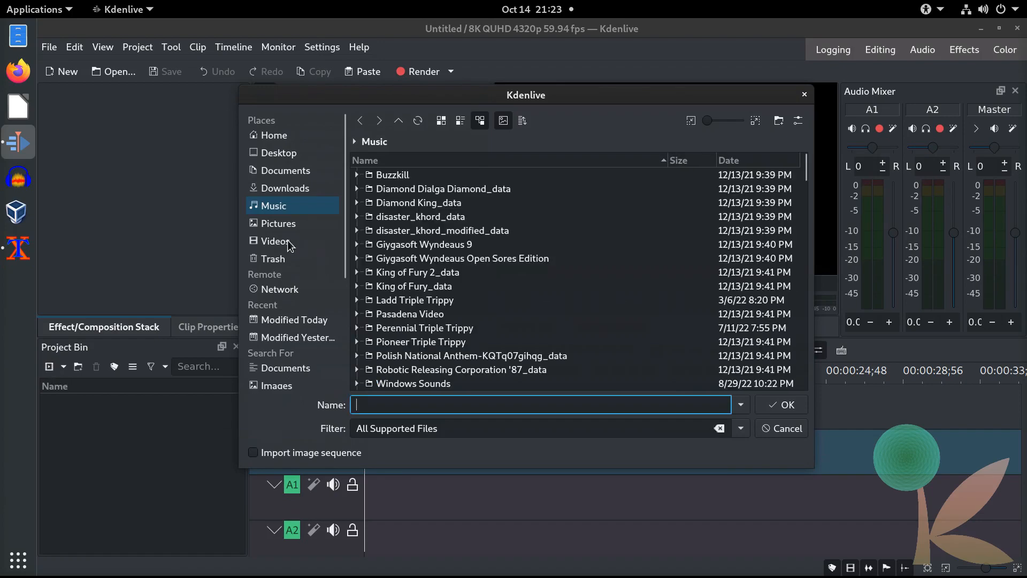
pyautogui.click(288, 245)
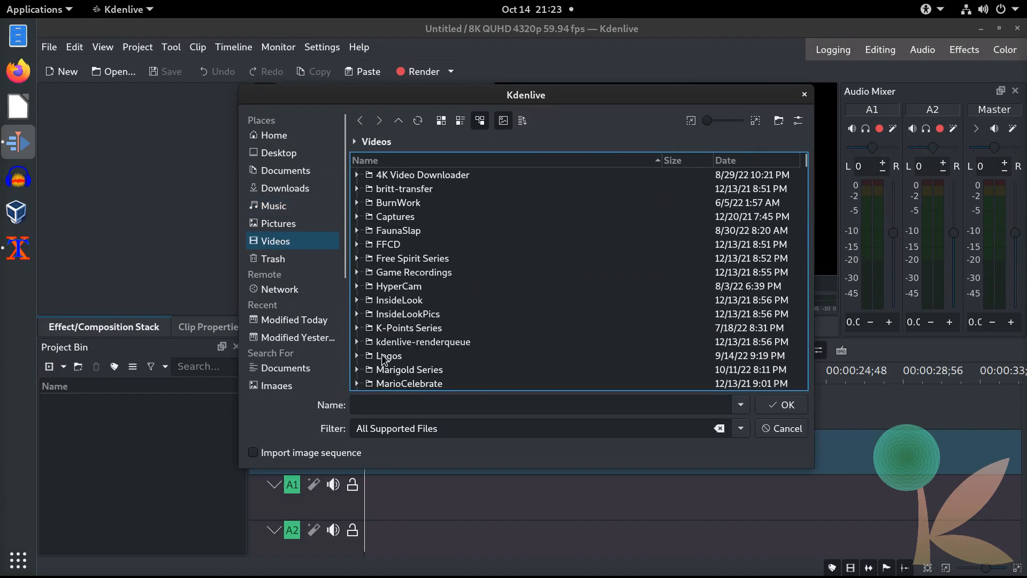
pyautogui.doubleClick(382, 354)
pyautogui.click(397, 402)
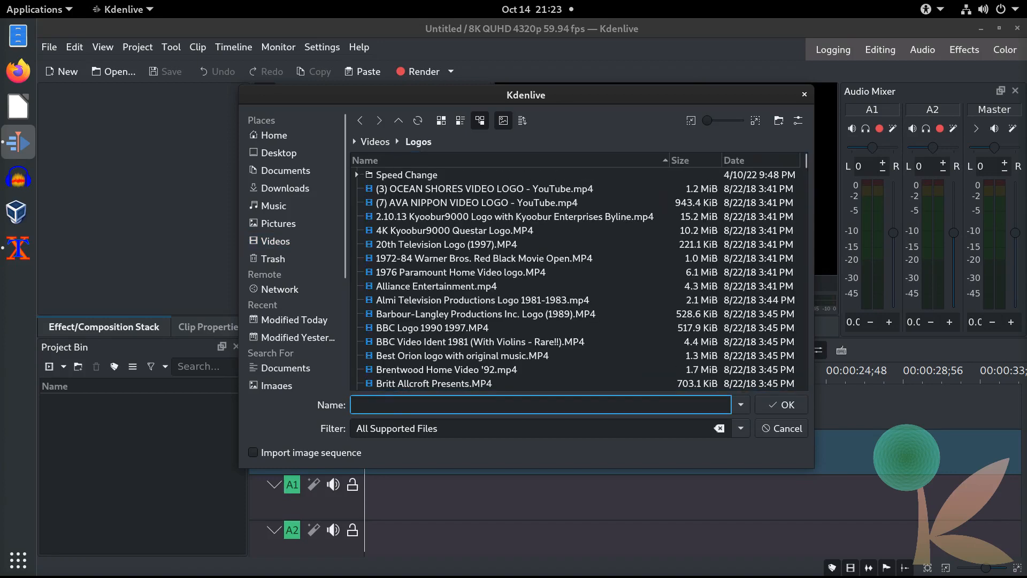
pyautogui.write('Goo')
pyautogui.press('Down')
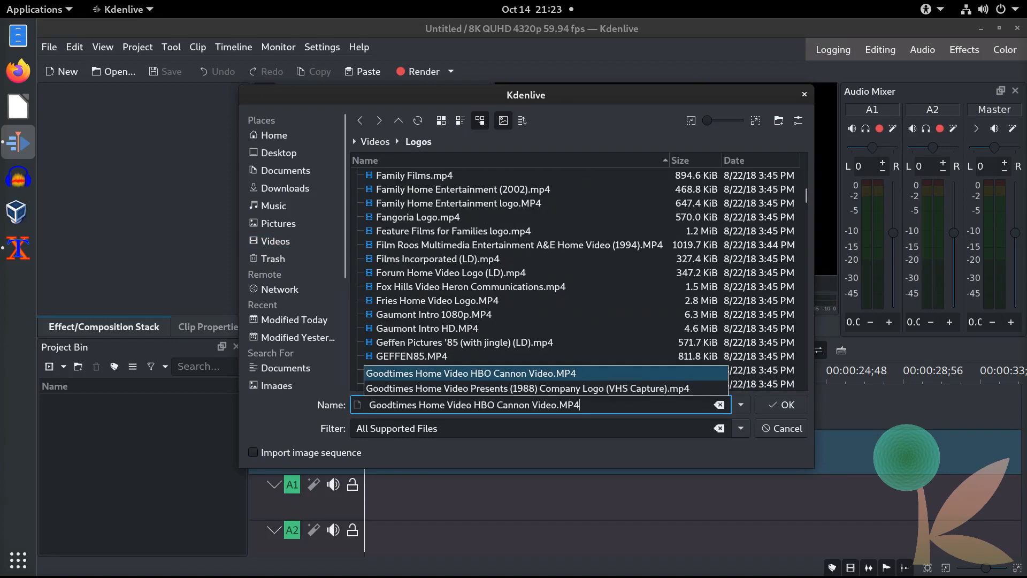
pyautogui.press('Down')
pyautogui.press('Return')
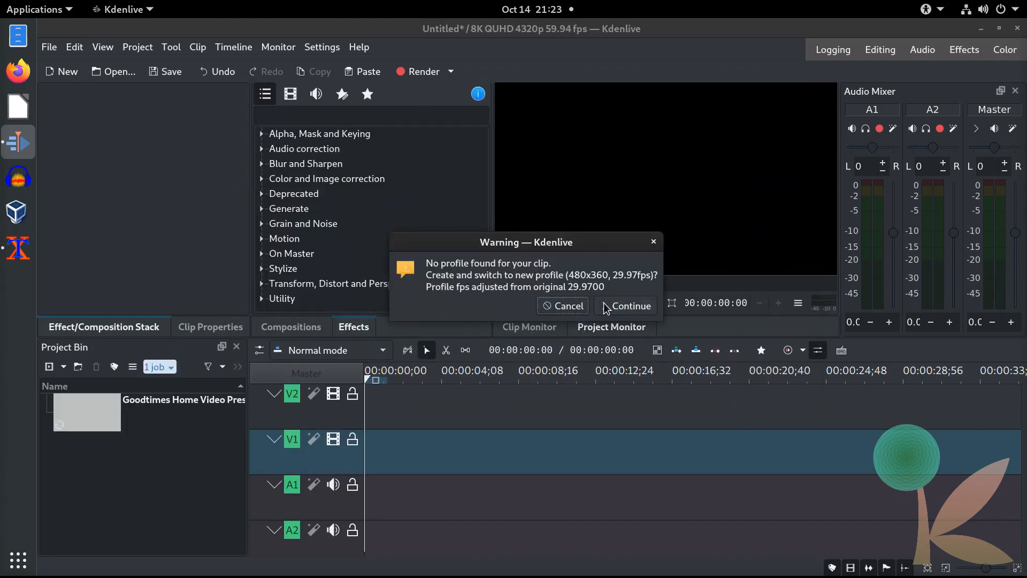
pyautogui.click(556, 309)
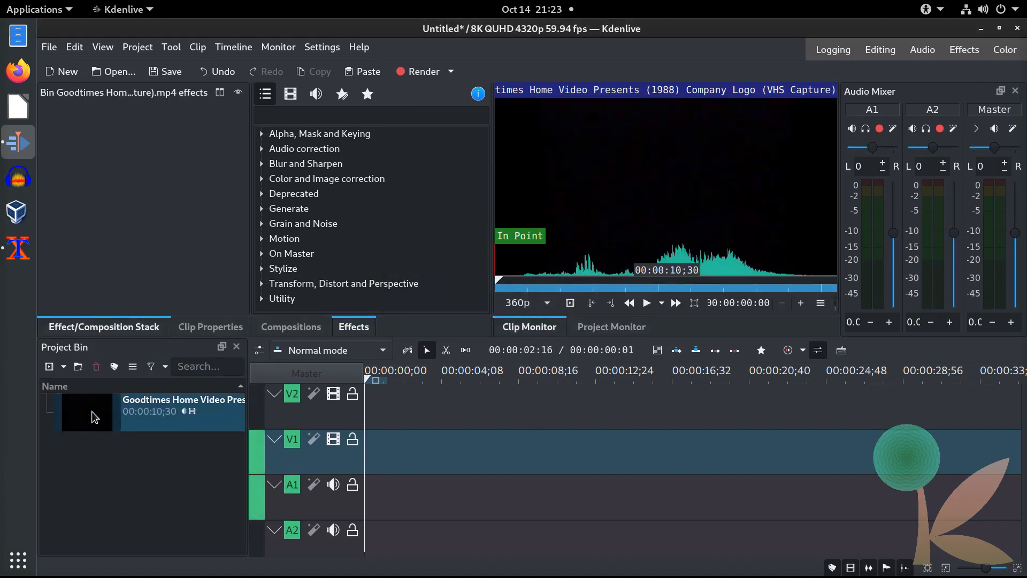
pyautogui.moveTo(94, 416); pyautogui.dragTo(364, 456)
# Step: Separate the logo clip's video and audio parts on the timeline
pyautogui.click(484, 378)
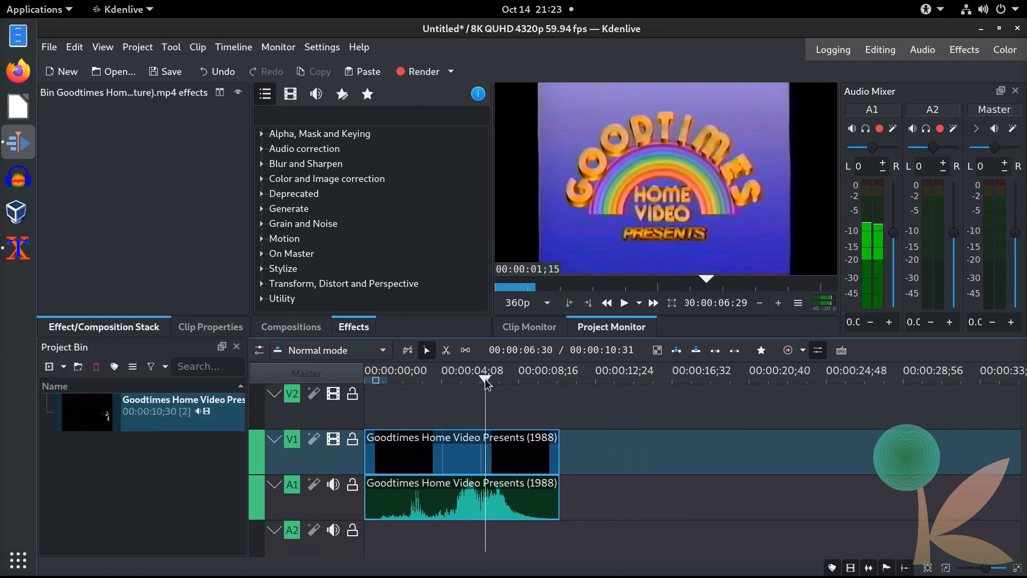
pyautogui.moveTo(498, 377); pyautogui.dragTo(513, 378)
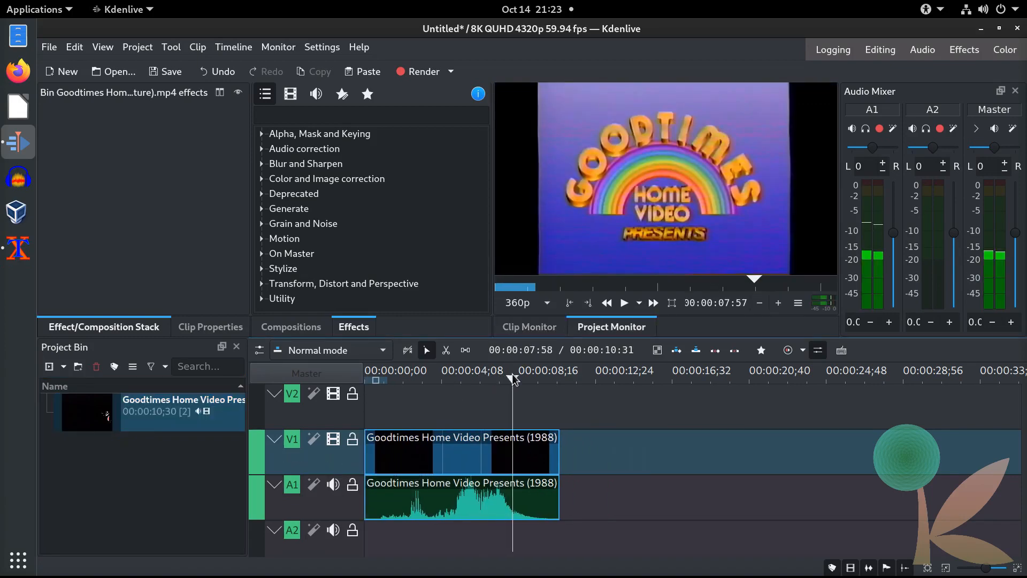
pyautogui.rightClick(468, 467)
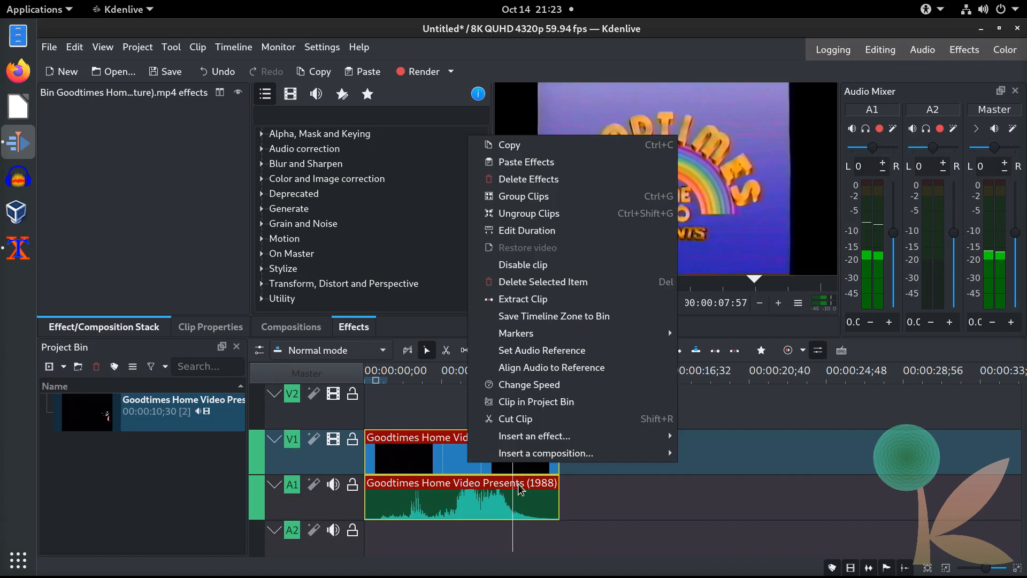
pyautogui.click(540, 214)
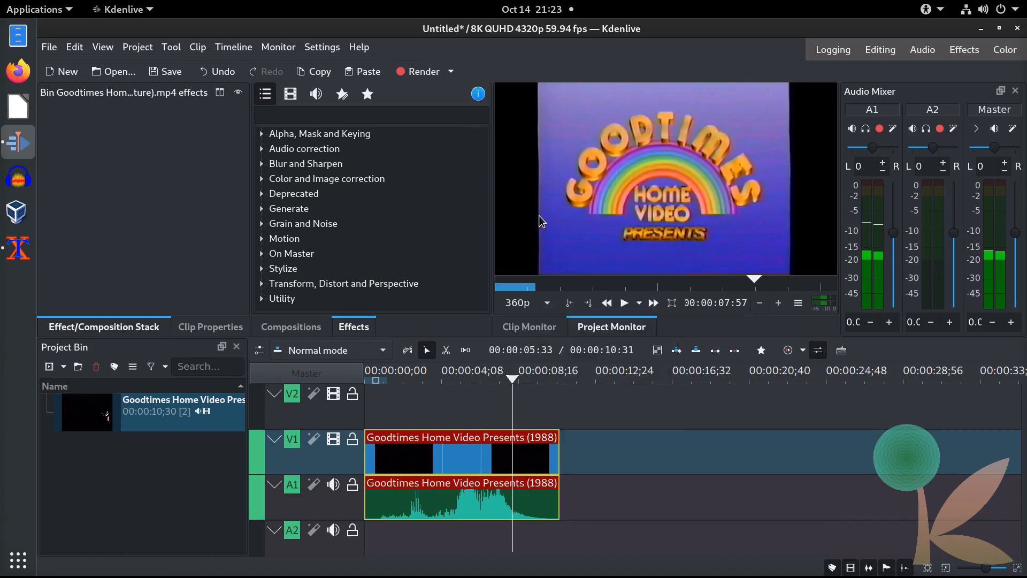
# Step: Delete the logo's original audio clip from track A1
pyautogui.click(455, 501)
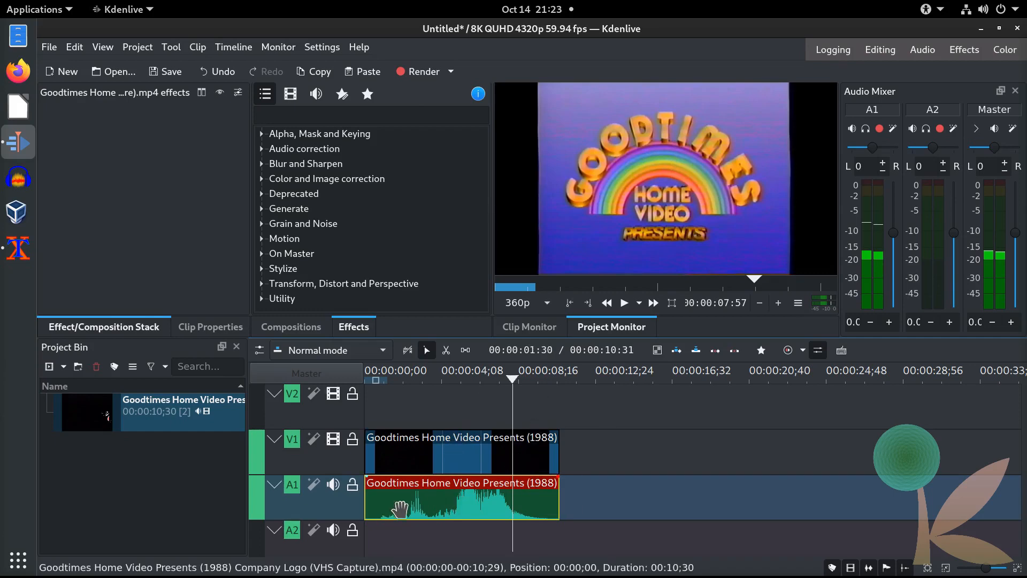
pyautogui.moveTo(386, 510); pyautogui.dragTo(437, 487)
pyautogui.press('Delete')
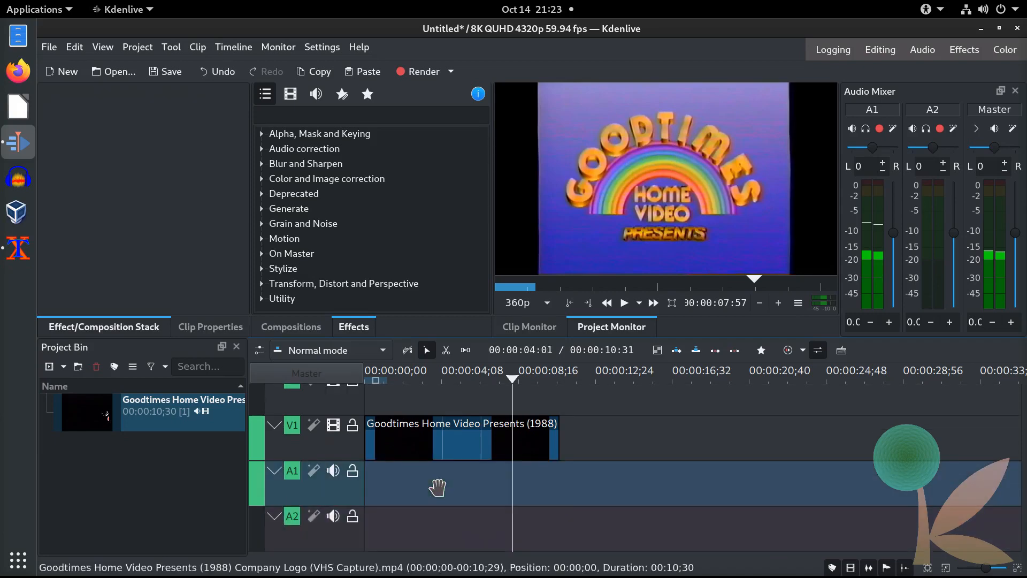
pyautogui.click(49, 367)
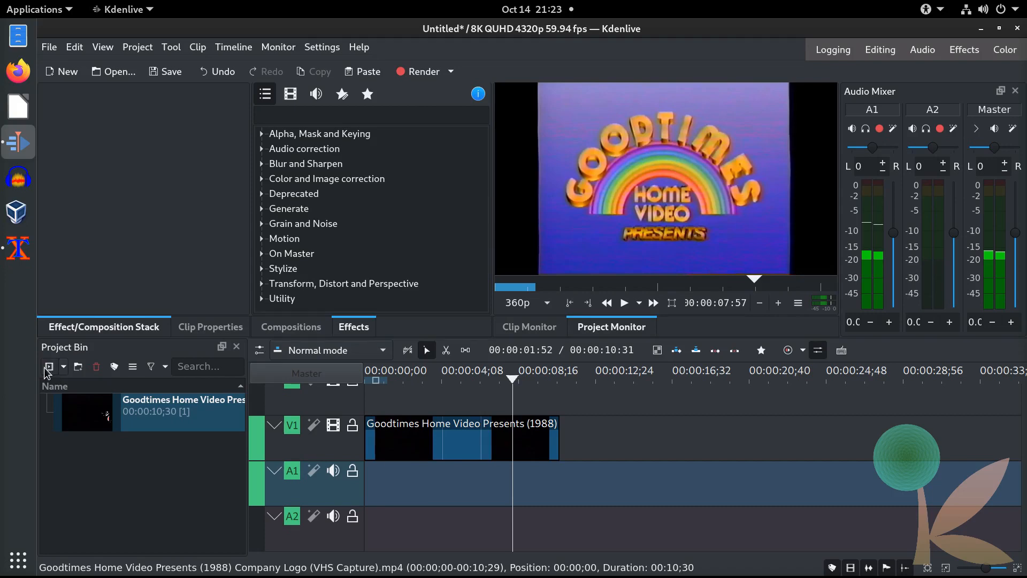
# Step: Import Goodtimes Trell.ogg from the Music folder into the Project Bin
pyautogui.click(275, 210)
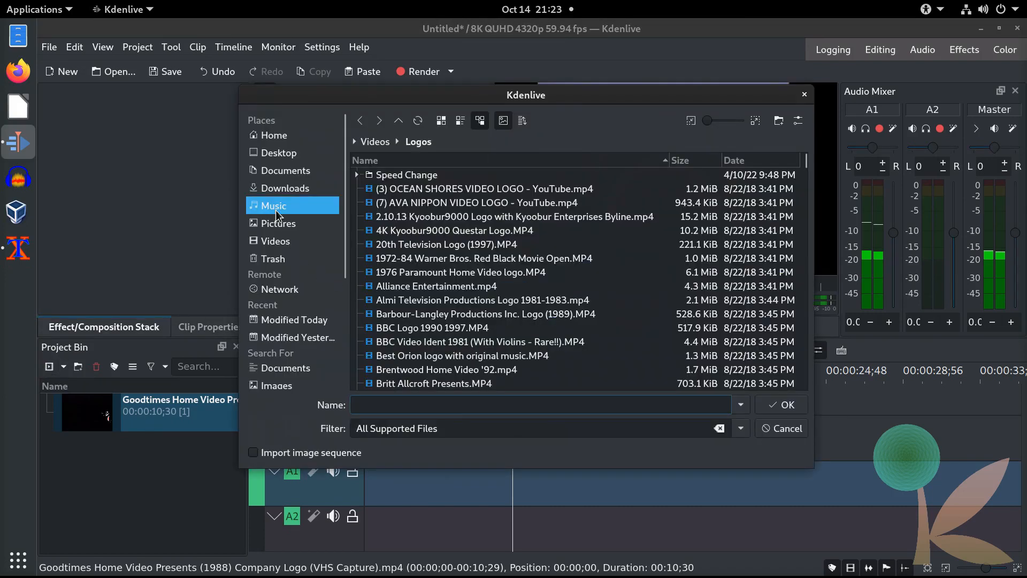
pyautogui.write('G')
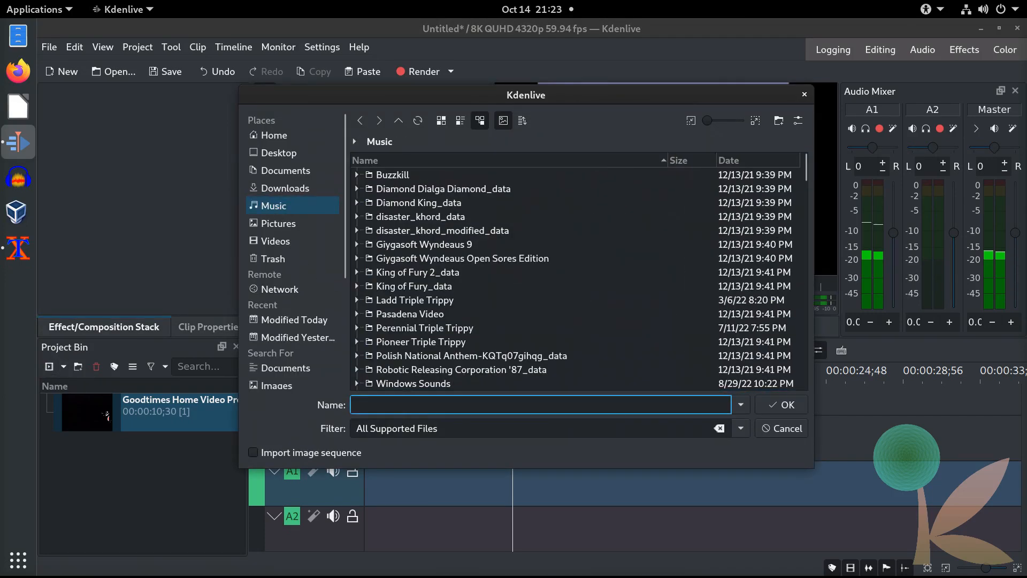
pyautogui.write('ood')
pyautogui.press('Down')
pyautogui.press('Down')
pyautogui.press('Return')
pyautogui.press('Return')
# Step: Place Goodtimes Trell.ogg at the start of A1 beneath the logo video
pyautogui.moveTo(114, 451); pyautogui.dragTo(319, 487)
pyautogui.click(479, 433)
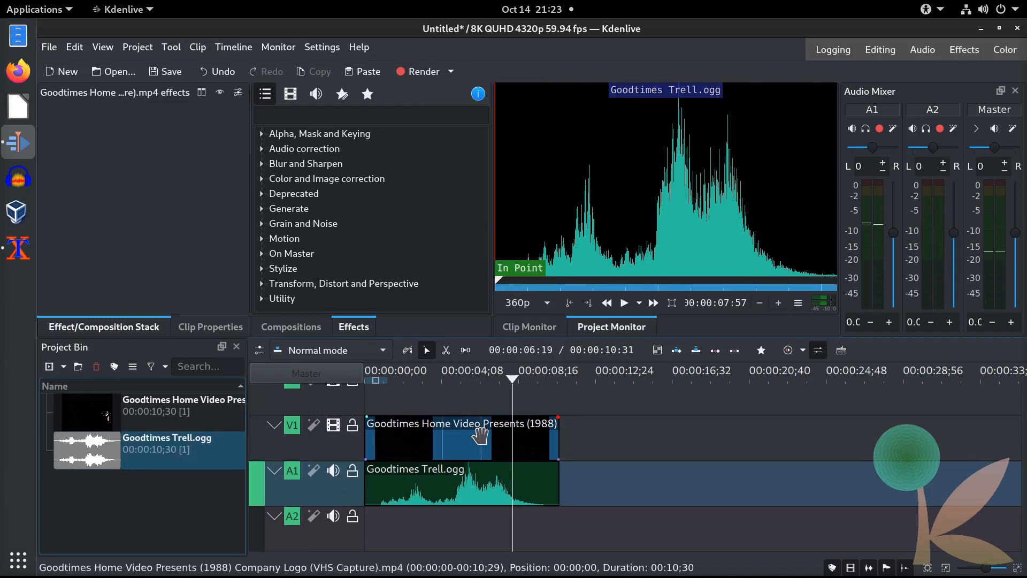
pyautogui.moveTo(513, 381); pyautogui.dragTo(483, 380)
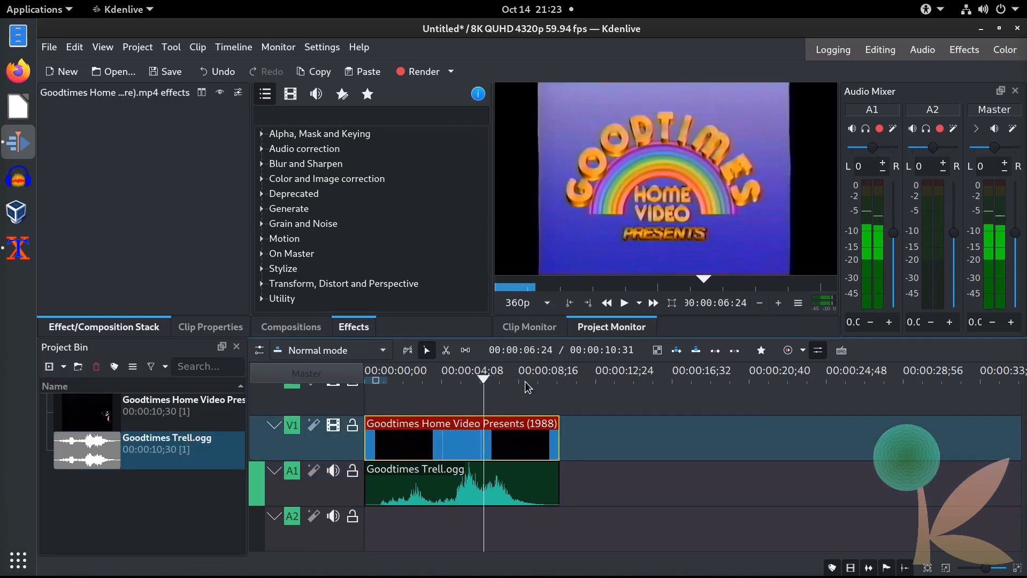
# Step: Apply the Transform effect to the V1 logo clip and lock its width/height ratio
pyautogui.moveTo(1023, 471); pyautogui.dragTo(1023, 425)
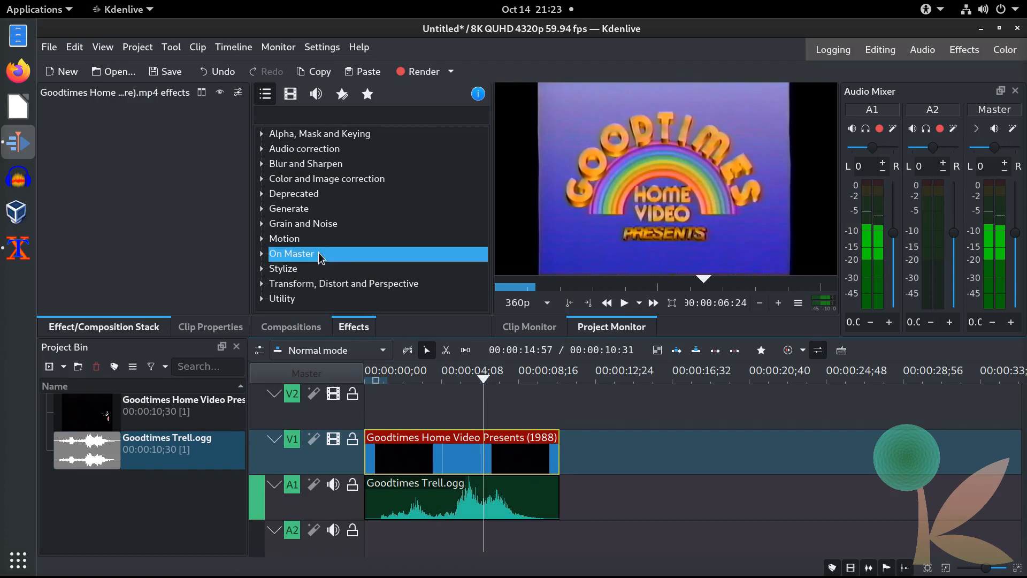
pyautogui.click(289, 285)
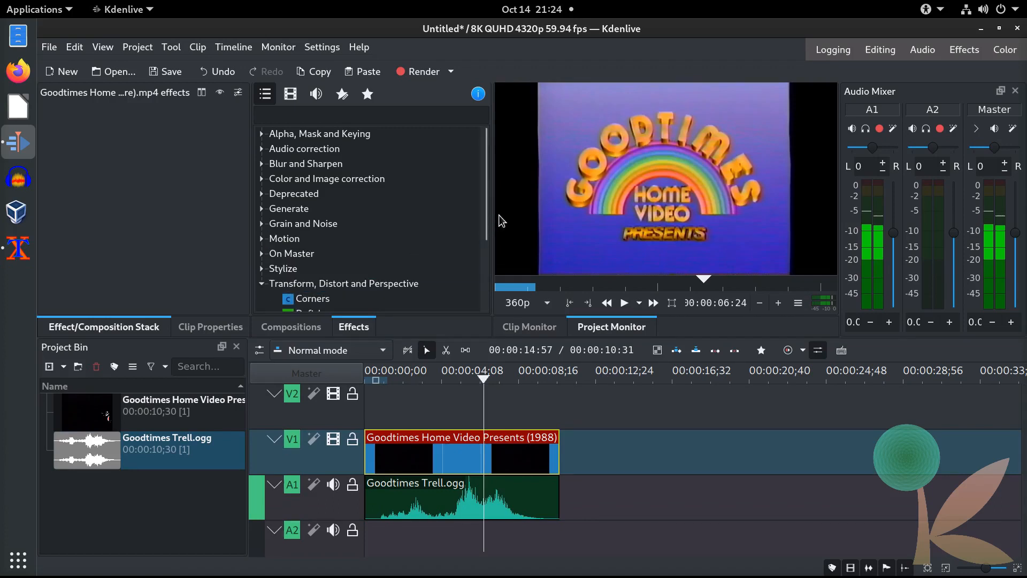
pyautogui.scroll(-3, 489, 223)
pyautogui.moveTo(293, 290); pyautogui.dragTo(484, 451)
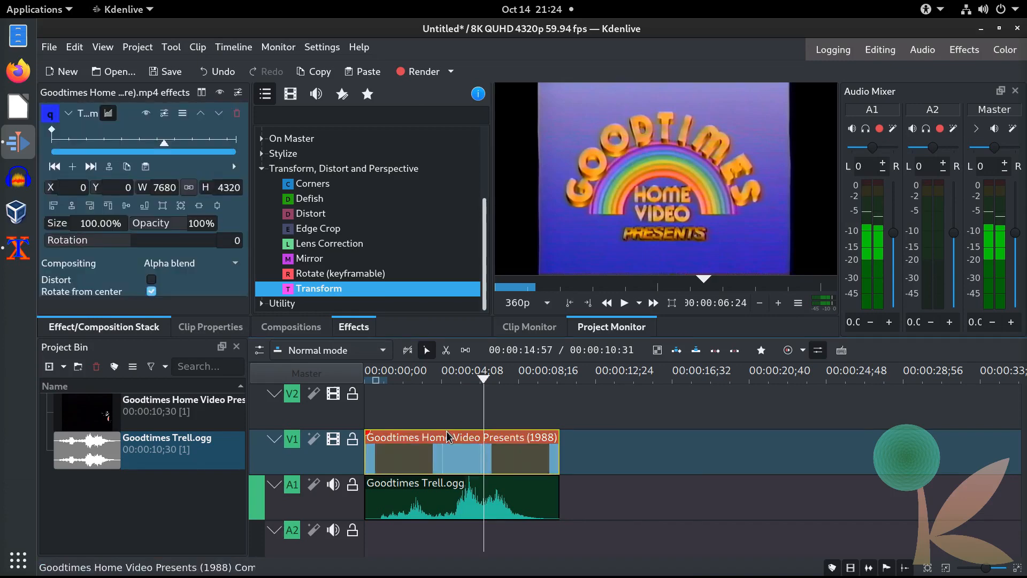
pyautogui.click(193, 184)
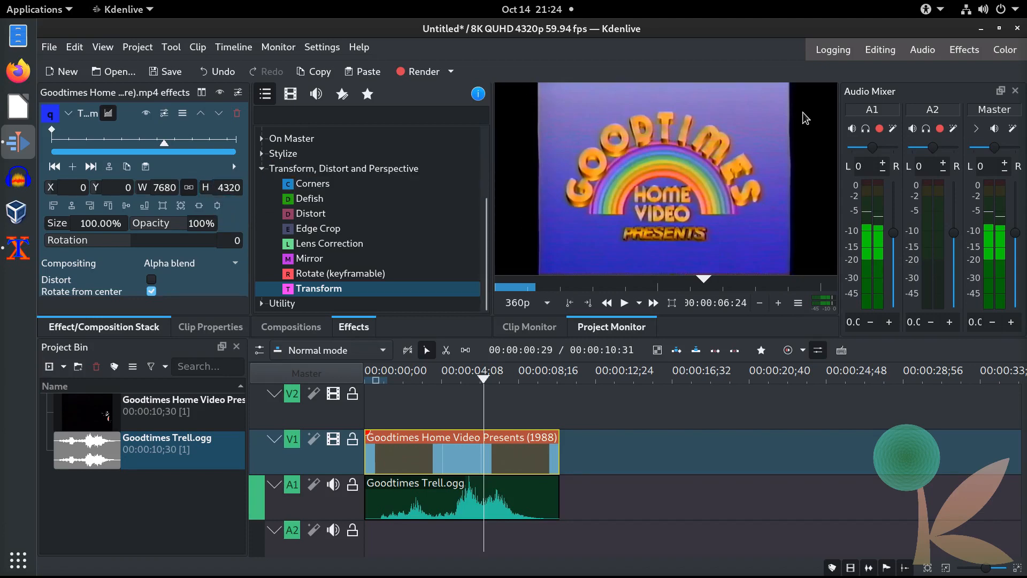
# Step: Enlarge the logo clip's Transform height to 6000 and centre it horizontally
pyautogui.click(218, 207)
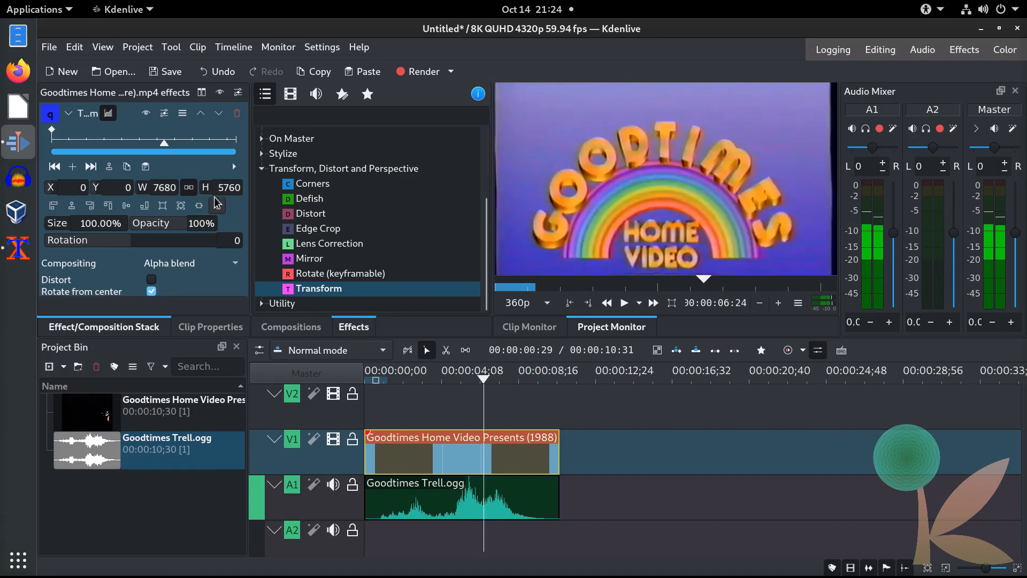
pyautogui.doubleClick(233, 187)
pyautogui.write('6000')
pyautogui.press('Return')
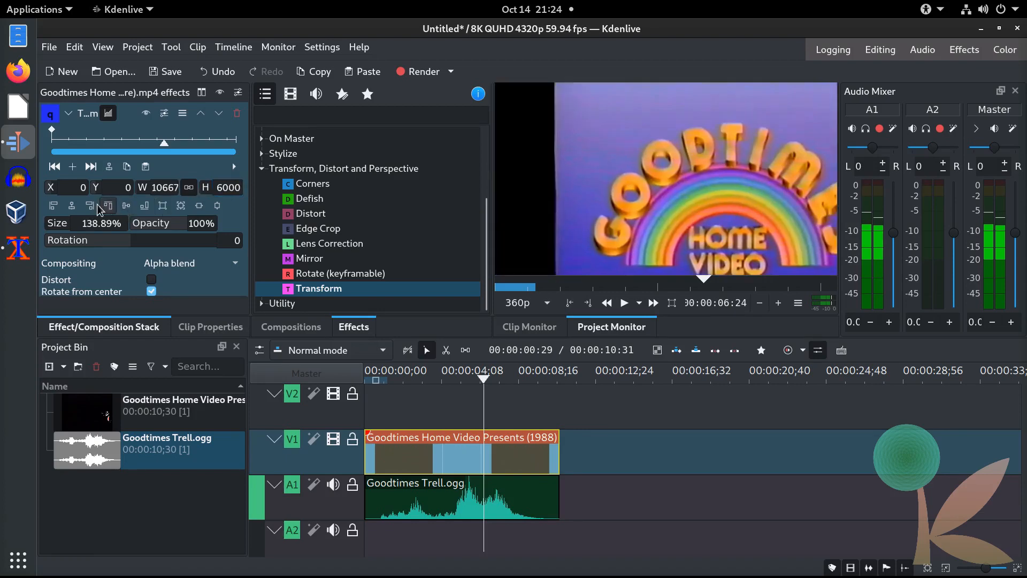
pyautogui.click(71, 207)
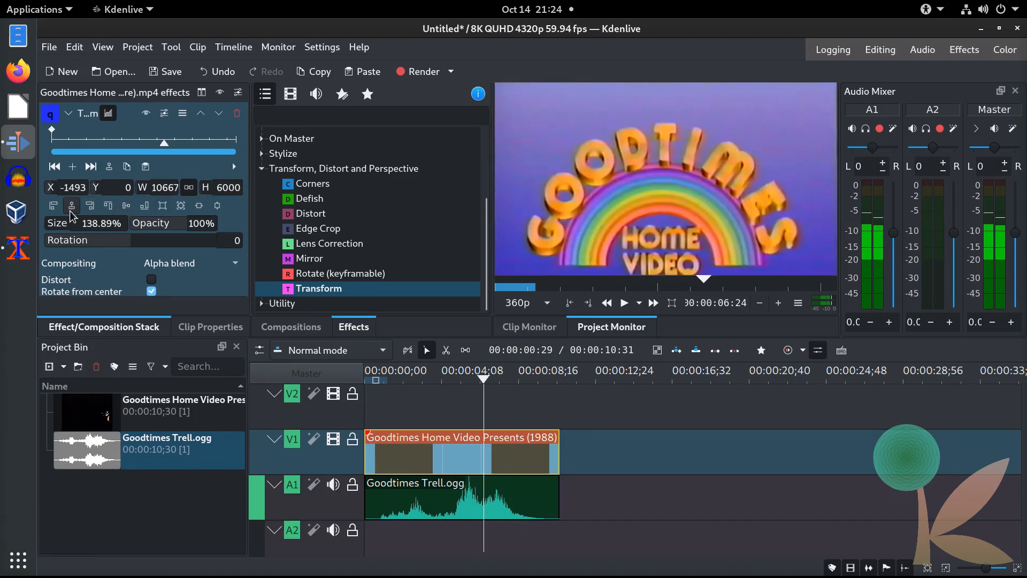
# Step: Set the height to 6144, re-centre the clip on both axes, and fix X at -1521
pyautogui.click(218, 187)
pyautogui.write('6144')
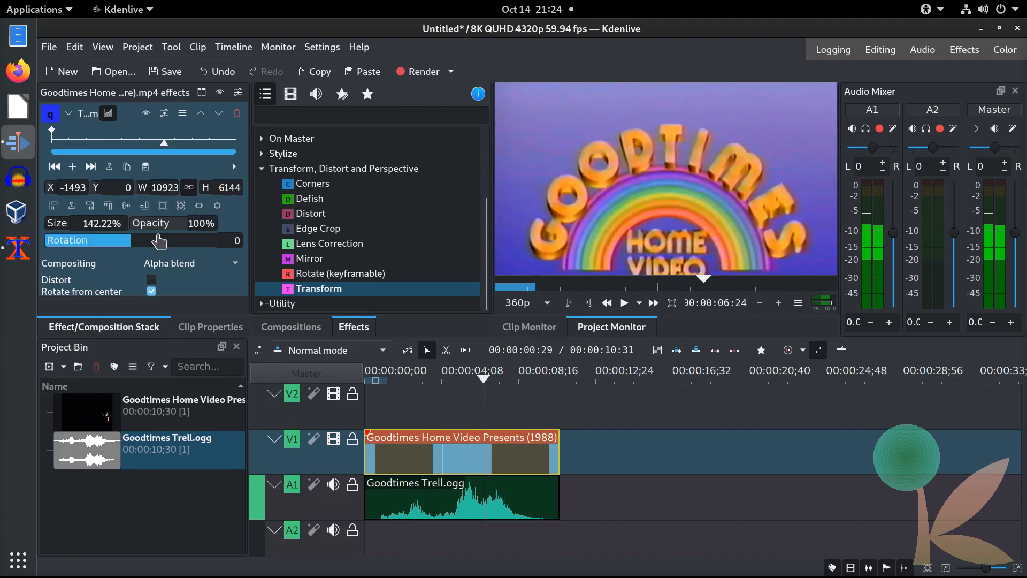
pyautogui.click(72, 207)
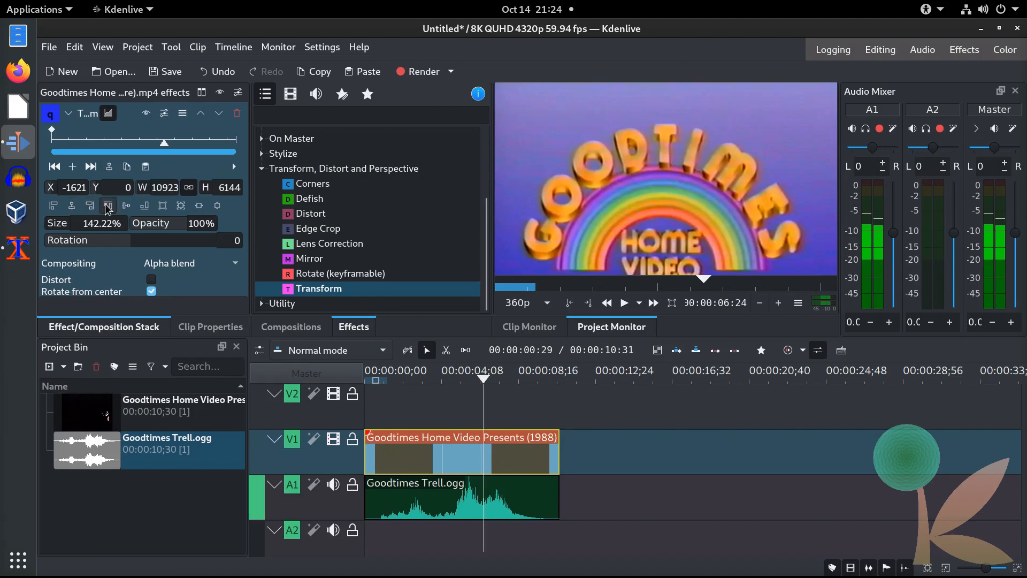
pyautogui.click(127, 206)
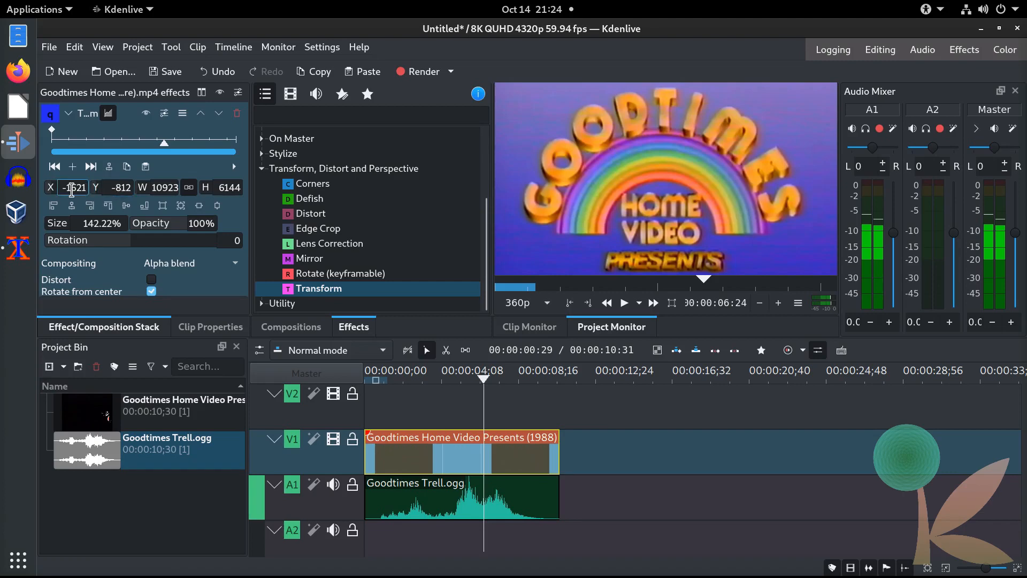
pyautogui.write('5')
pyautogui.press('Tab')
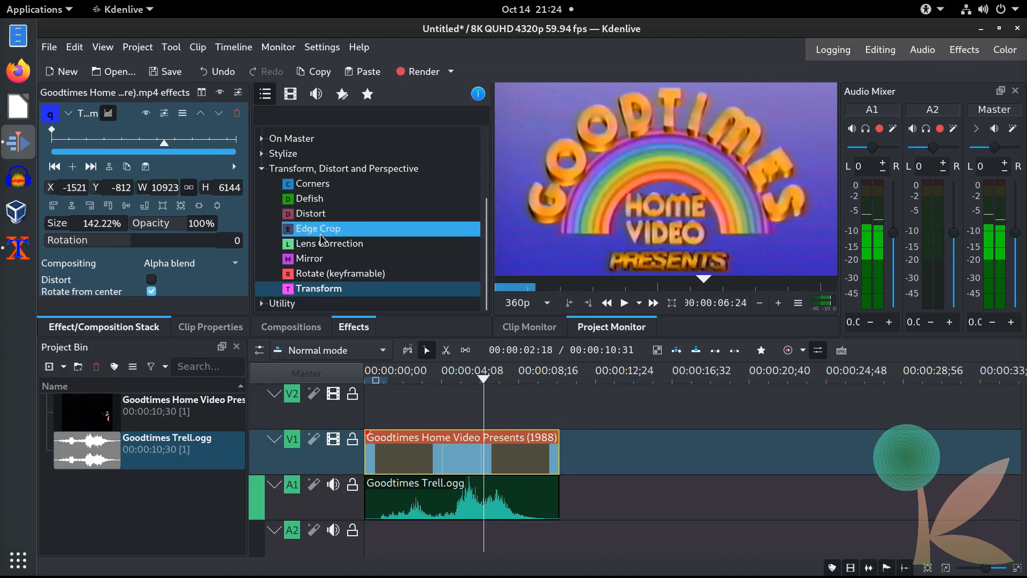
# Step: Browse the effect categories, pick Deprecated > Blur and drag it toward the logo clip
pyautogui.click(262, 169)
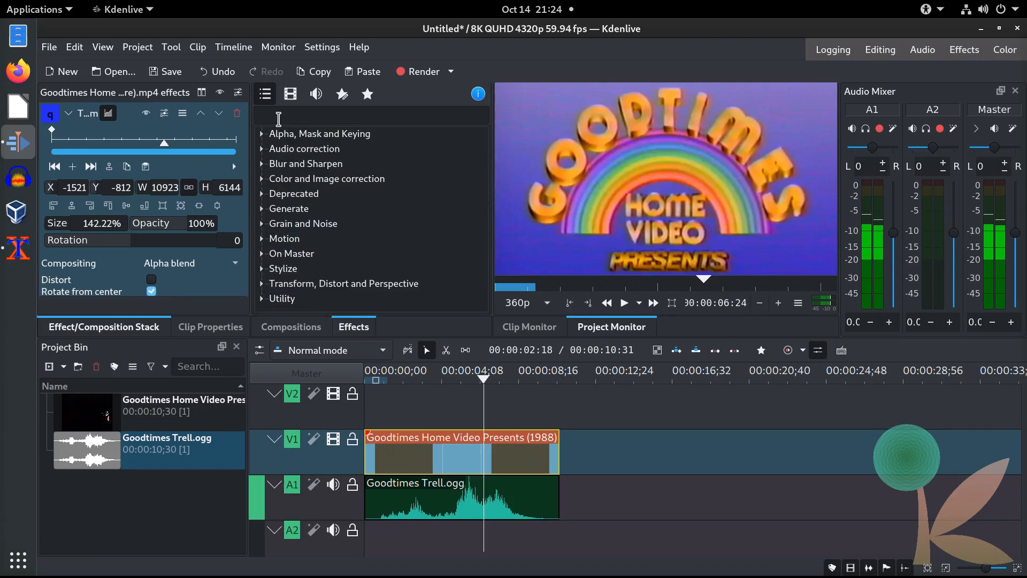
pyautogui.click(262, 163)
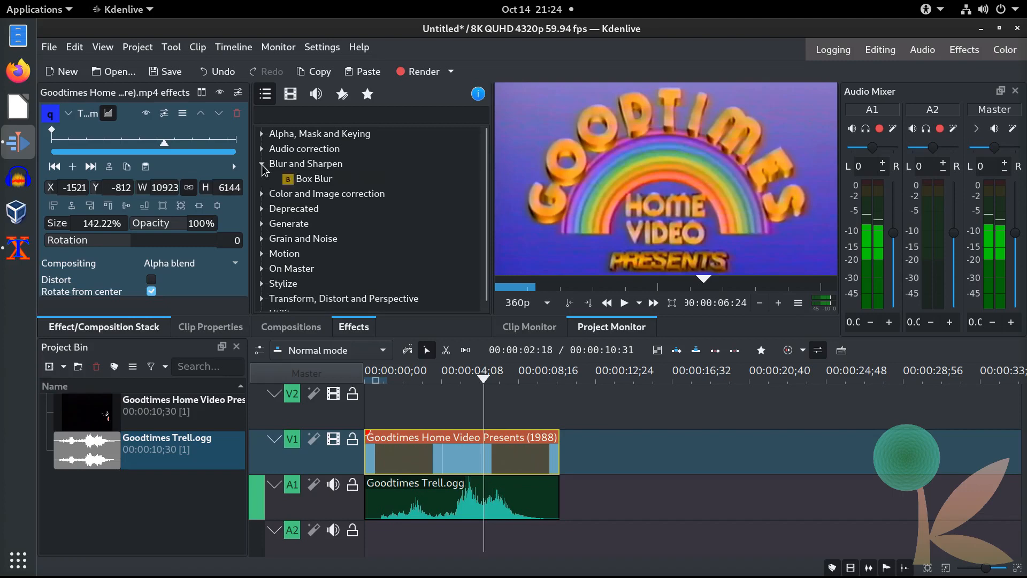
pyautogui.click(263, 164)
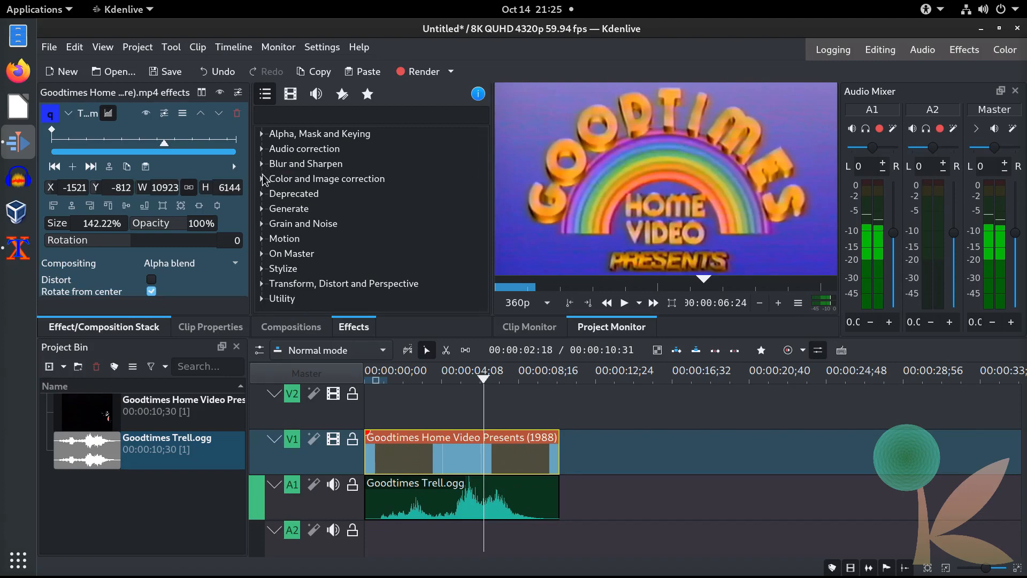
pyautogui.click(262, 193)
pyautogui.click(334, 239)
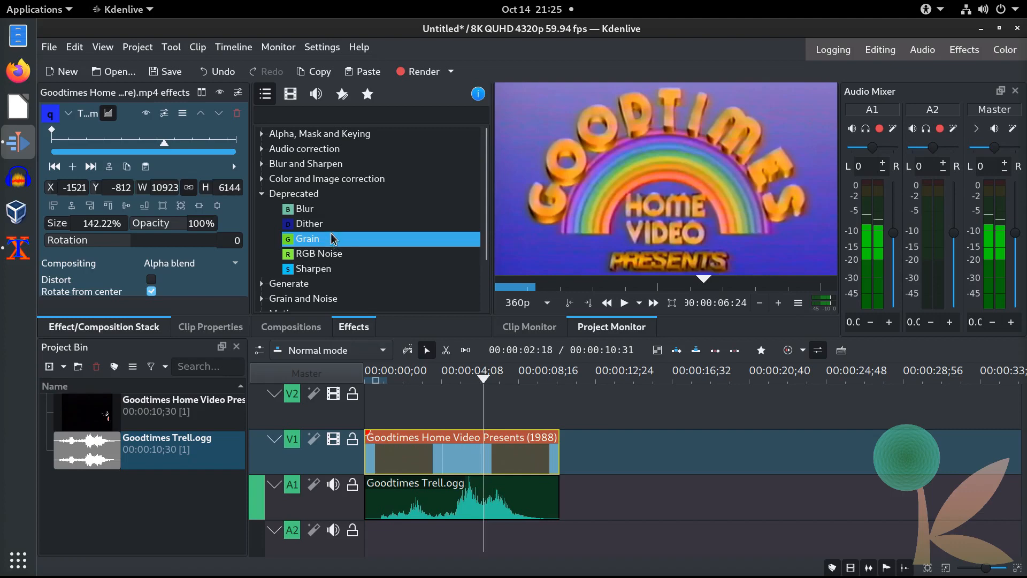
pyautogui.click(302, 210)
pyautogui.moveTo(300, 214); pyautogui.dragTo(485, 465)
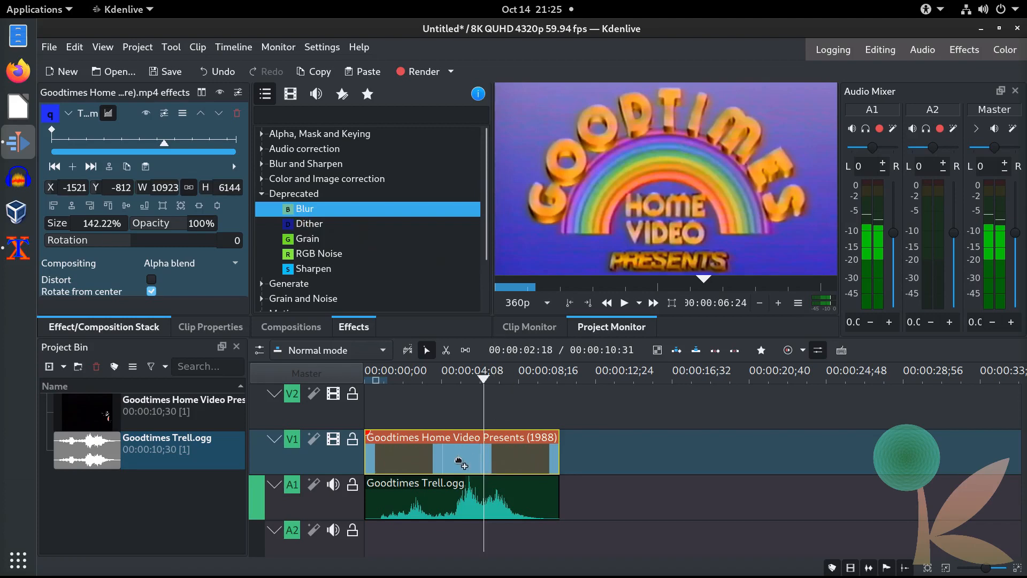
# Step: Drop Blur onto the V1 logo clip, set Amount to 10 and Type to Exponential
pyautogui.click(230, 268)
pyautogui.doubleClick(230, 269)
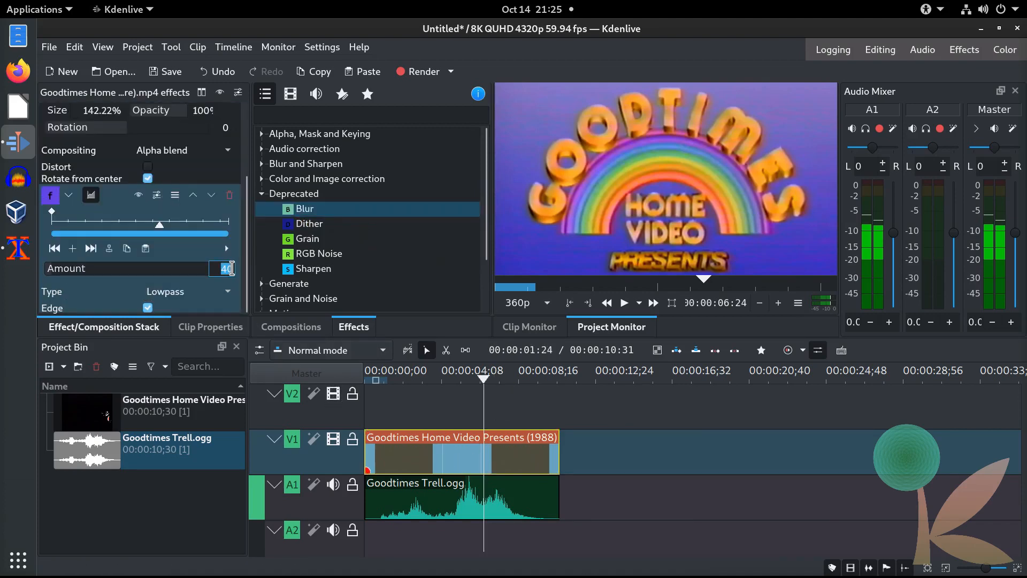
pyautogui.press('BackSpace')
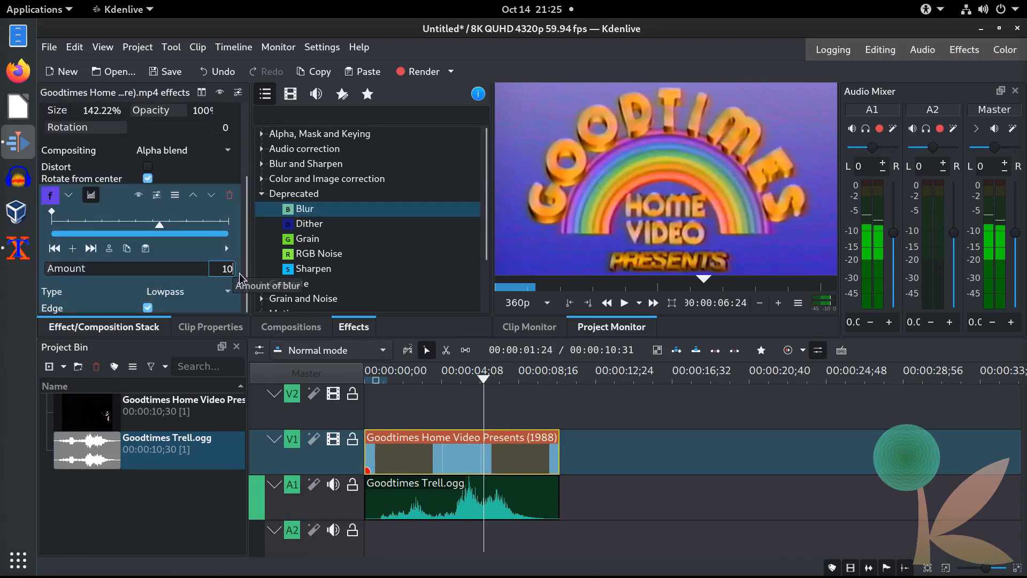
pyautogui.click(182, 292)
pyautogui.click(184, 310)
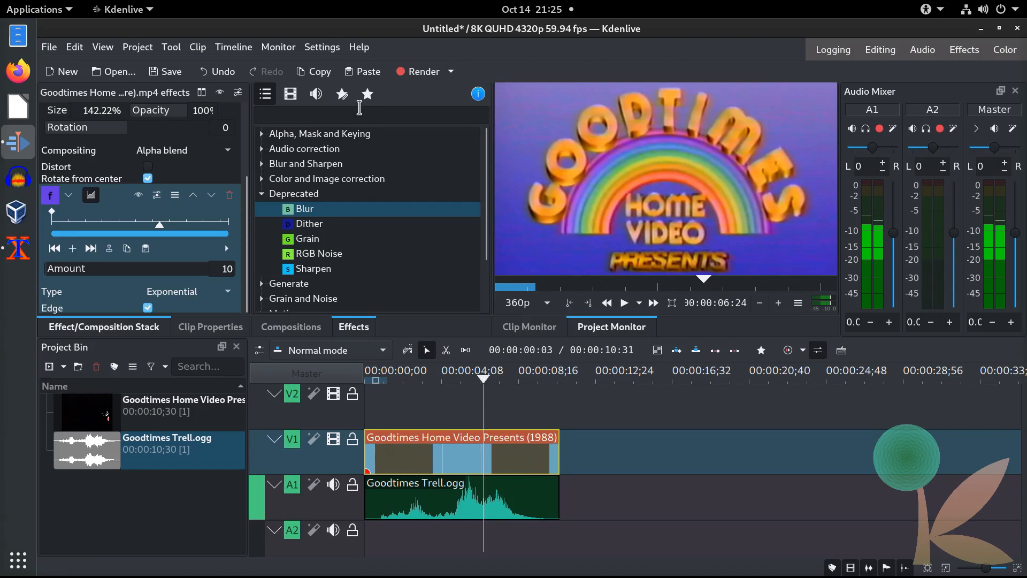
# Step: Apply the Trell custom effect to the logo clip and widen the effect stack panel
pyautogui.click(343, 96)
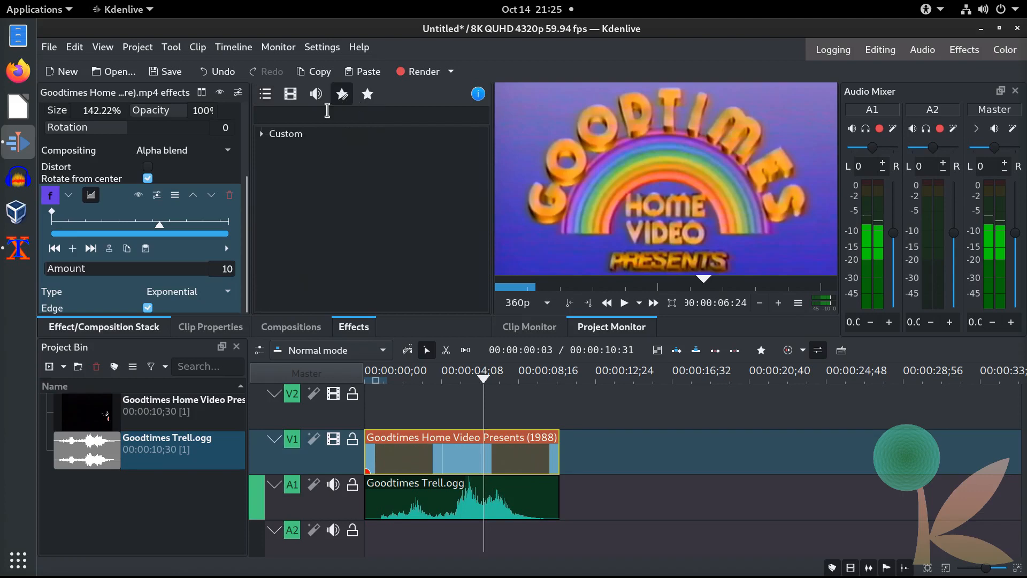
pyautogui.click(263, 134)
pyautogui.click(348, 209)
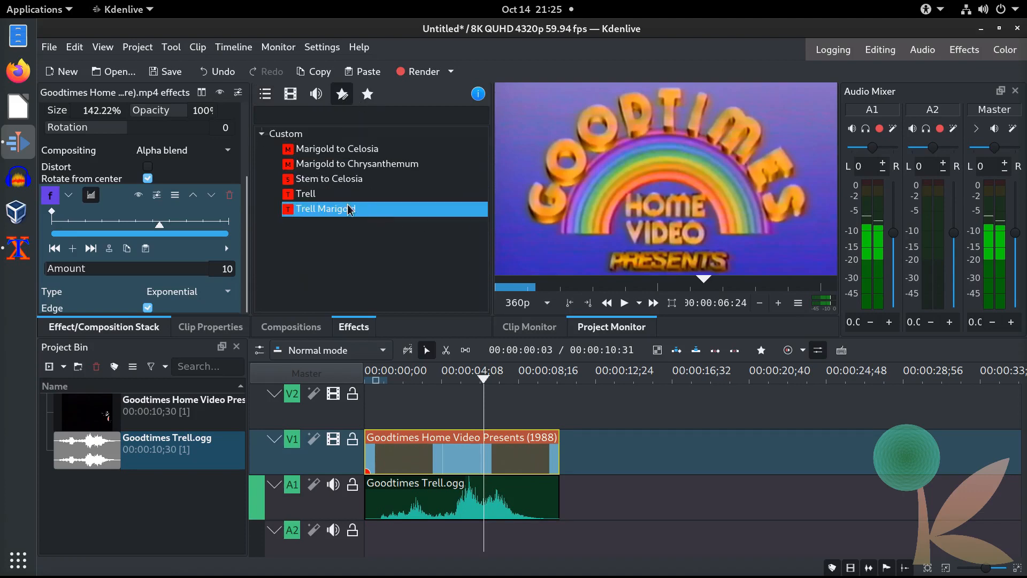
pyautogui.click(310, 196)
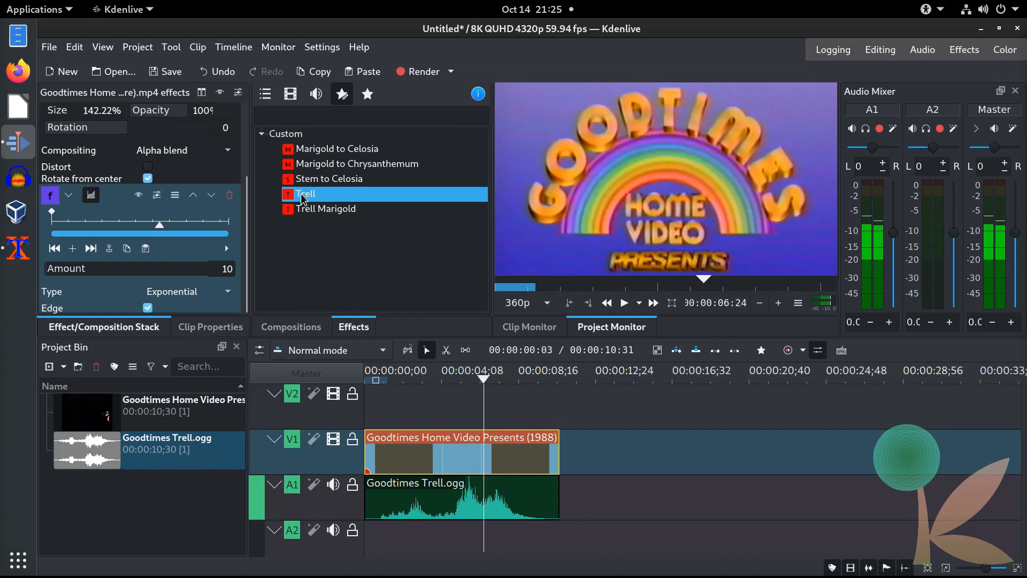
pyautogui.moveTo(301, 199); pyautogui.dragTo(465, 460)
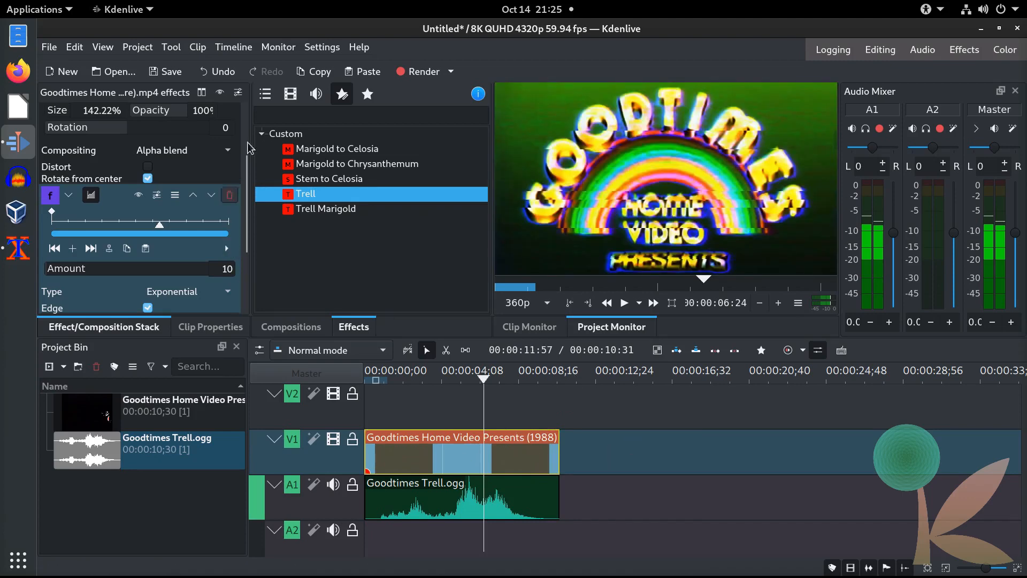
pyautogui.moveTo(244, 191); pyautogui.dragTo(244, 276)
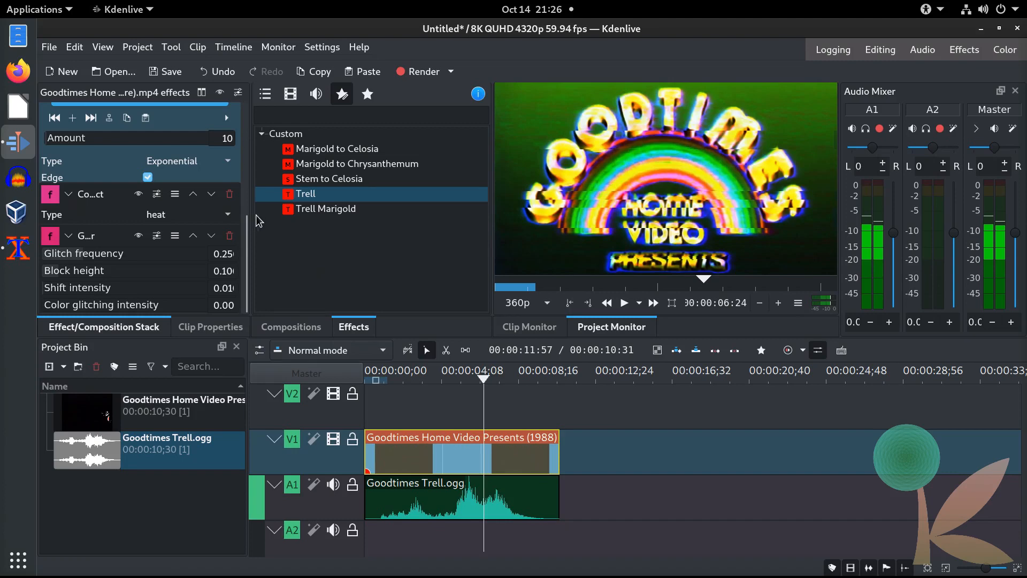
pyautogui.moveTo(249, 221); pyautogui.dragTo(354, 213)
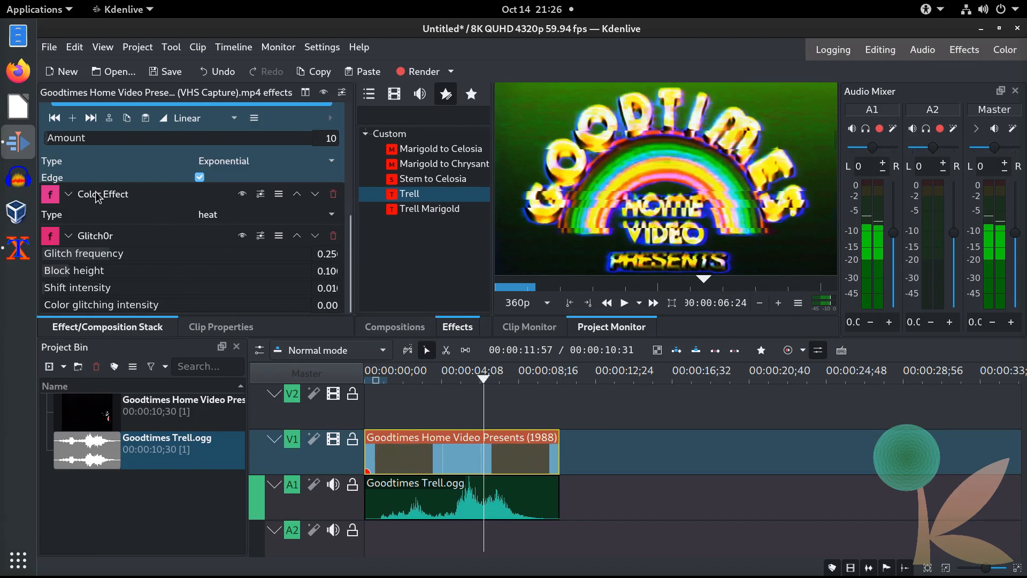
# Step: Search video effects for 'Color Ef', abandon dragging Color Effect, and return to Custom effects
pyautogui.click(394, 93)
pyautogui.click(395, 121)
pyautogui.write('C')
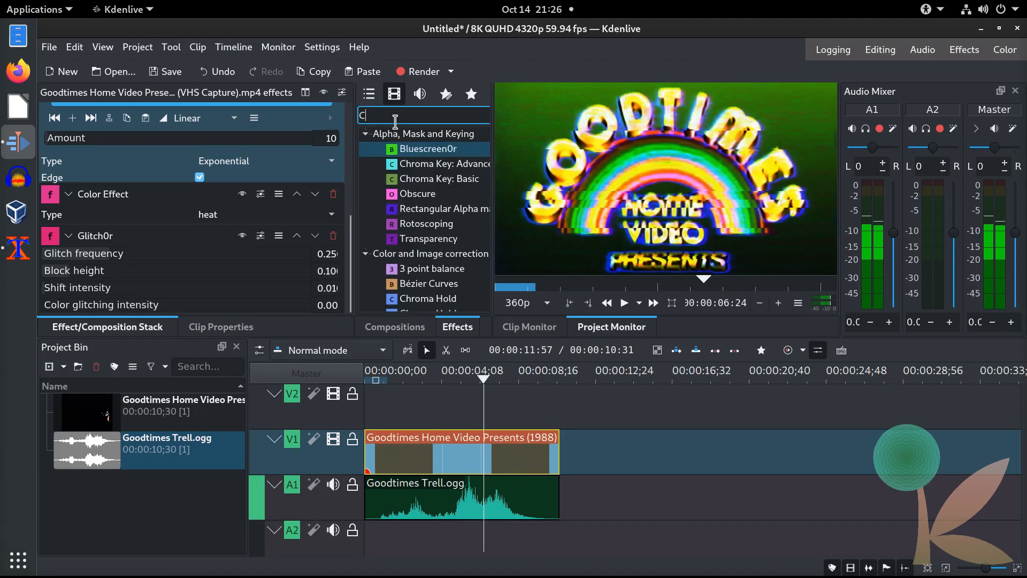
pyautogui.write('olor Ef')
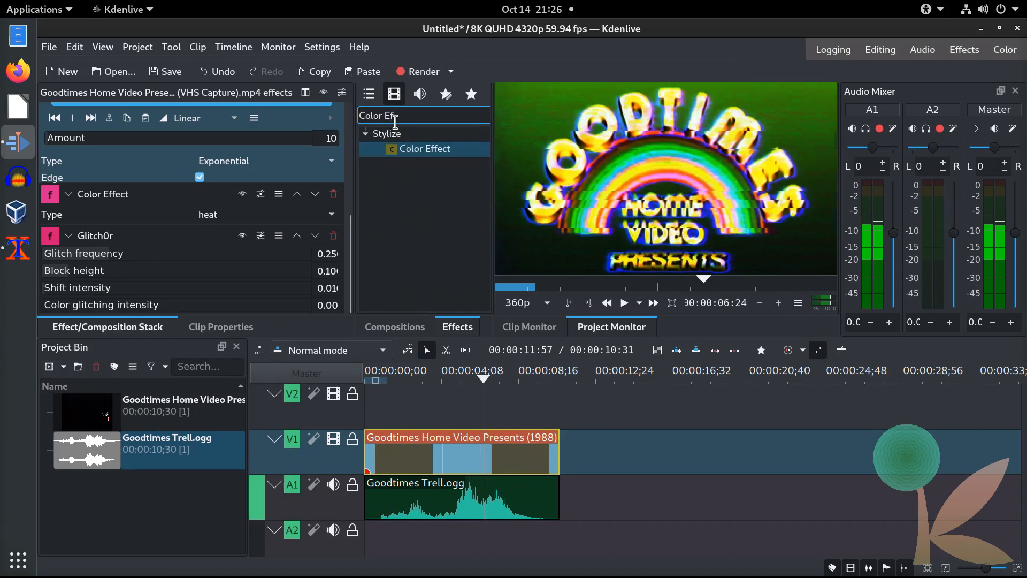
pyautogui.moveTo(422, 152)
pyautogui.mouseDown()
pyautogui.moveTo(549, 375)
pyautogui.moveTo(476, 454)
pyautogui.moveTo(484, 337)
pyautogui.moveTo(427, 154)
pyautogui.mouseUp()
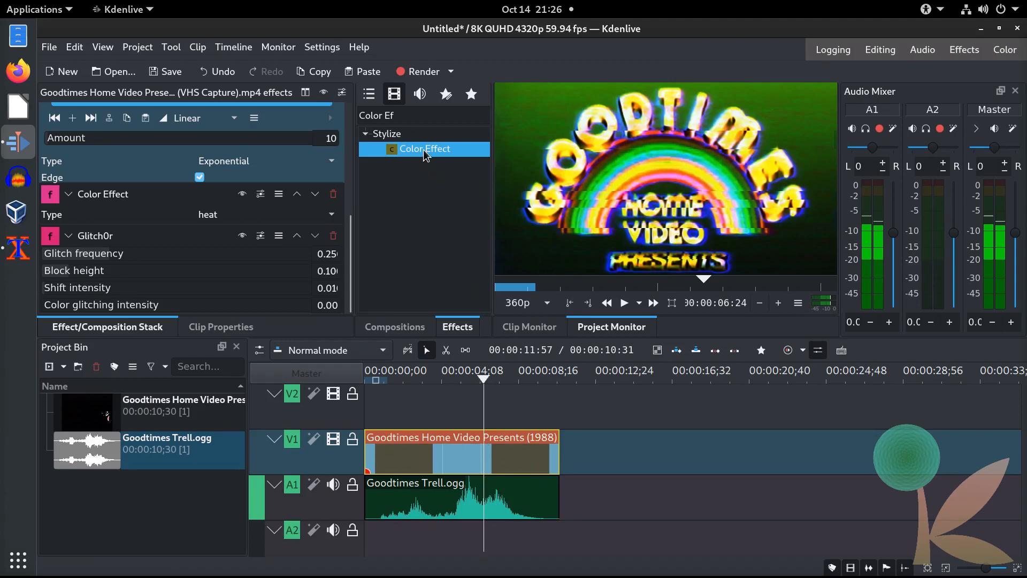
pyautogui.click(444, 101)
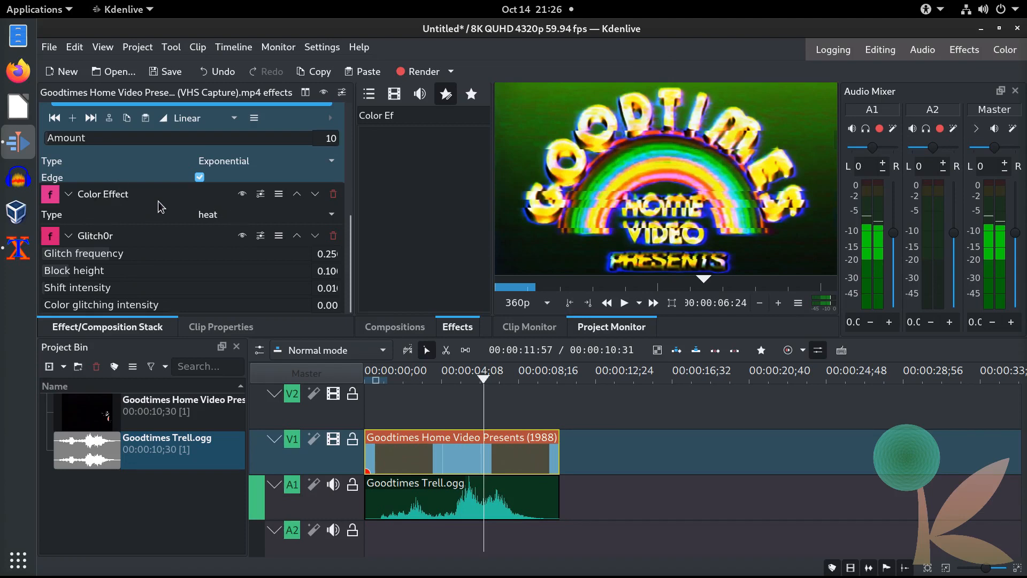
pyautogui.click(262, 217)
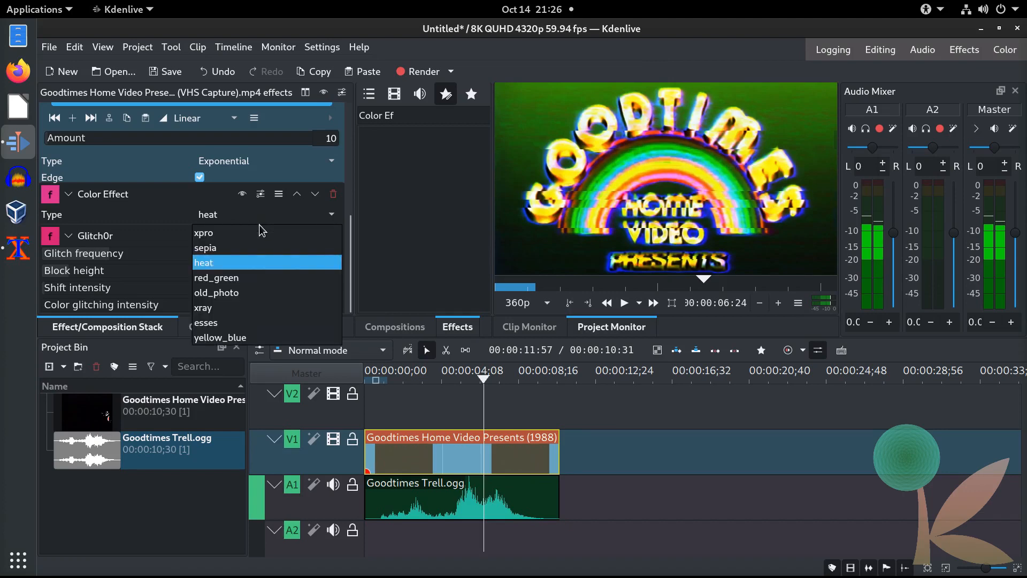
pyautogui.click(255, 234)
pyautogui.click(255, 217)
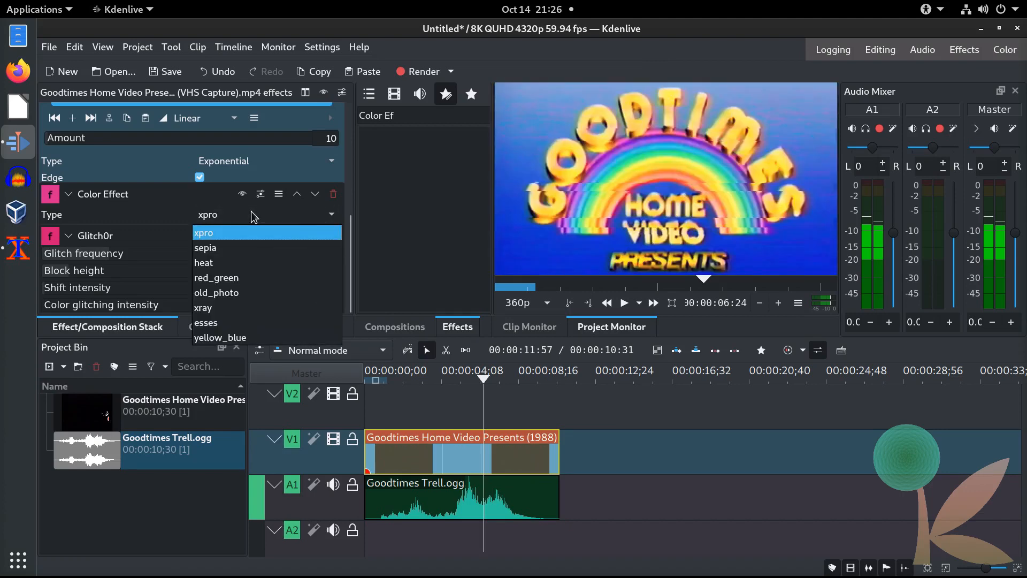
pyautogui.click(252, 230)
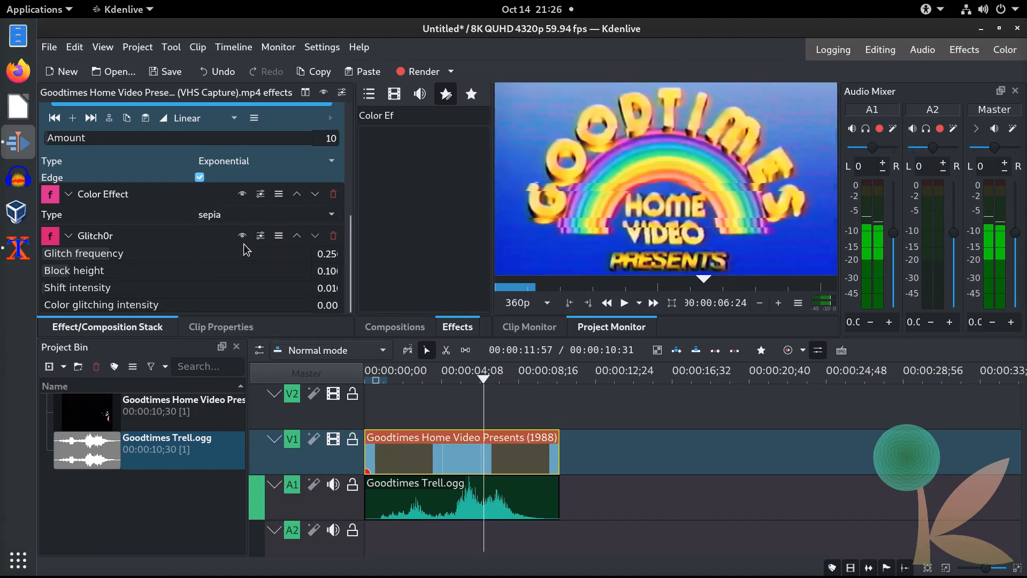
pyautogui.click(235, 217)
pyautogui.click(226, 279)
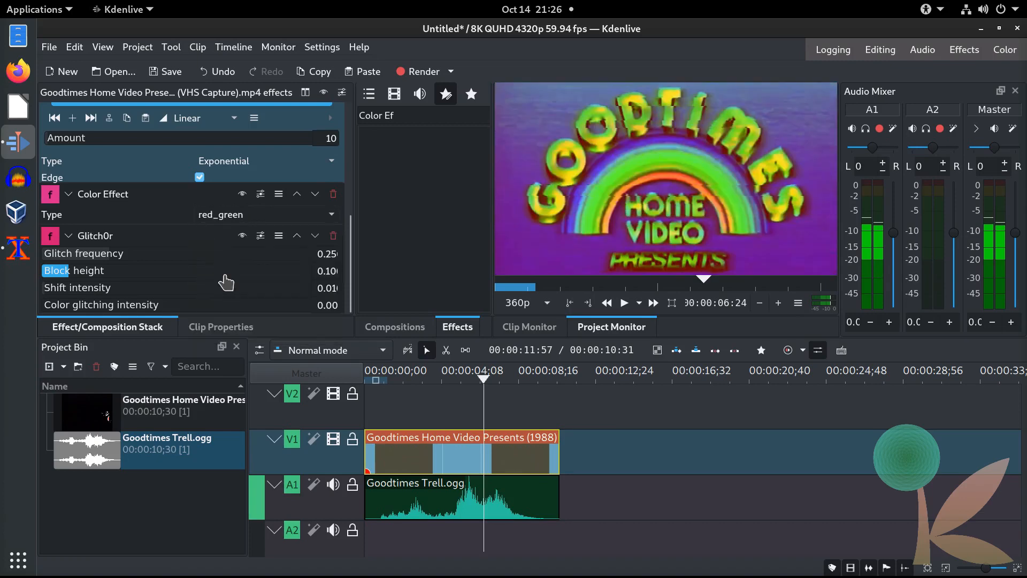
pyautogui.click(233, 213)
pyautogui.click(224, 321)
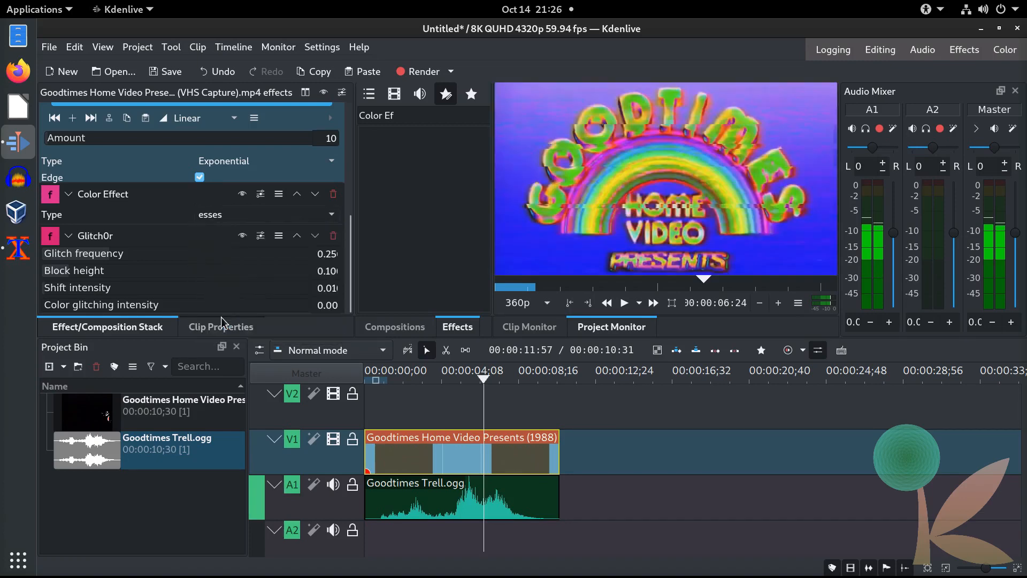
pyautogui.click(233, 215)
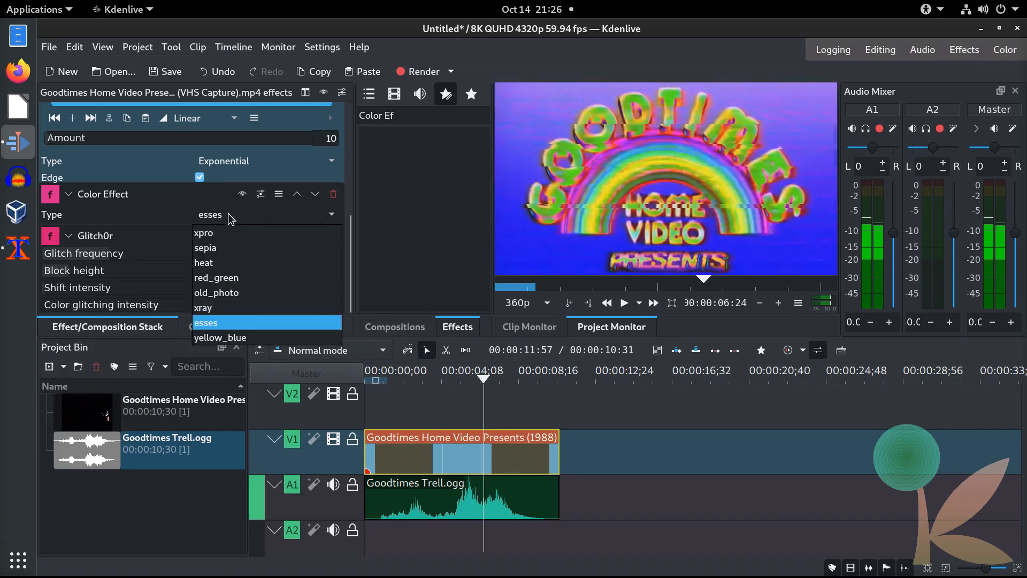
pyautogui.click(229, 262)
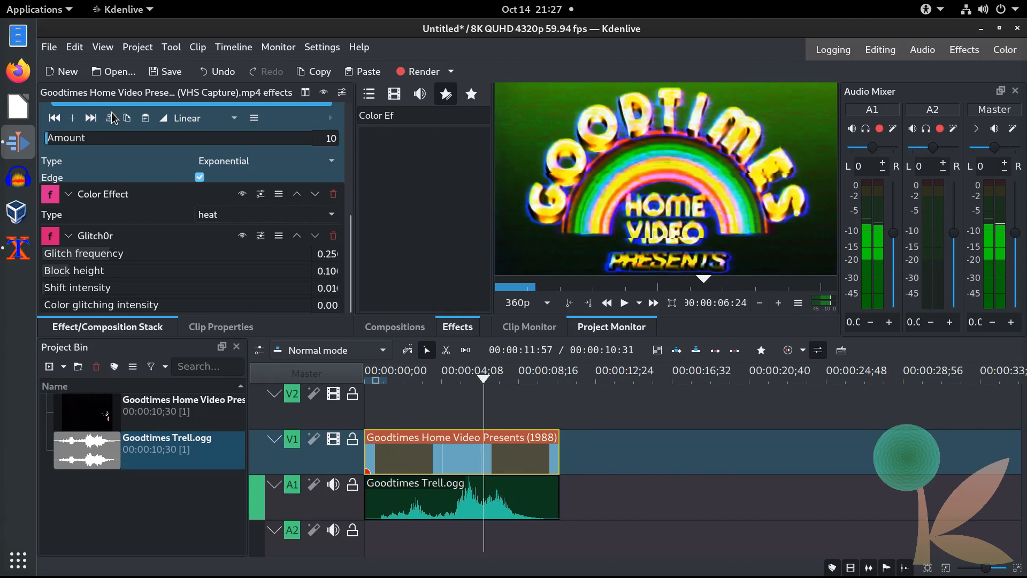
pyautogui.moveTo(355, 210); pyautogui.dragTo(351, 209)
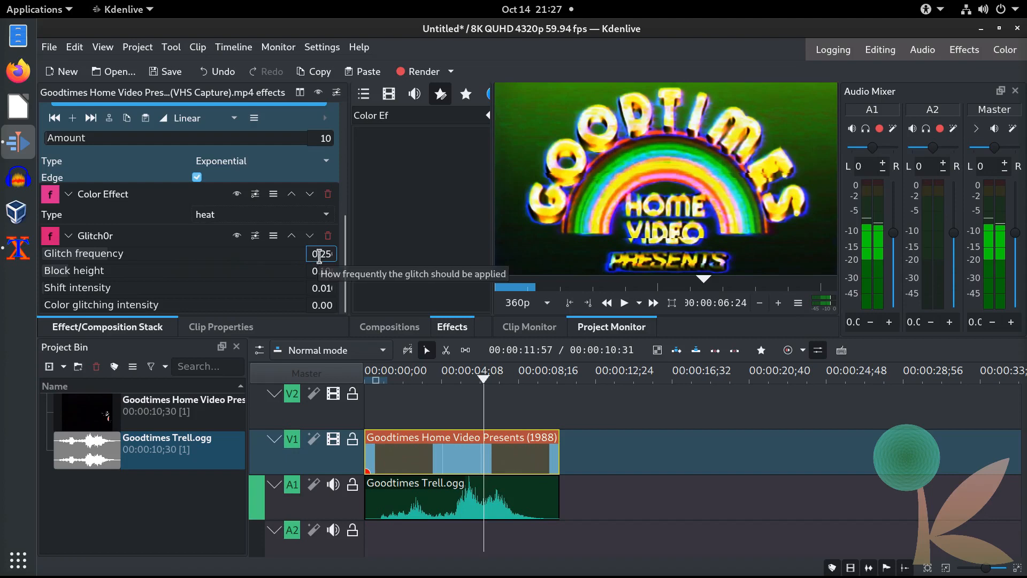
# Step: Replace the effect search with 'Gli' and select Glitch0r in the filtered list
pyautogui.click(388, 93)
pyautogui.doubleClick(405, 114)
pyautogui.hotkey('ctrl', 'a')
pyautogui.press('BackSpace')
pyautogui.write('Gli')
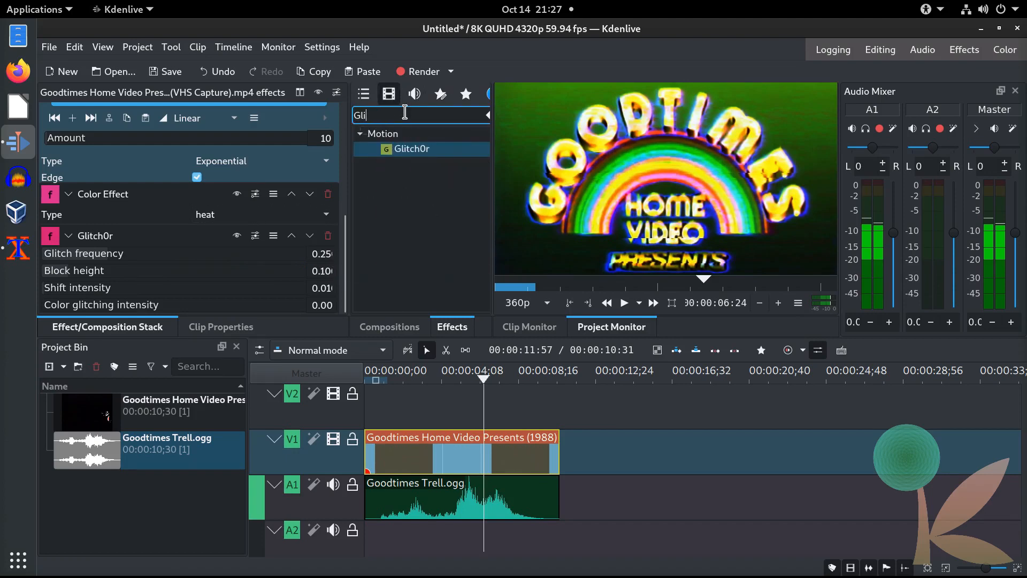
pyautogui.click(413, 149)
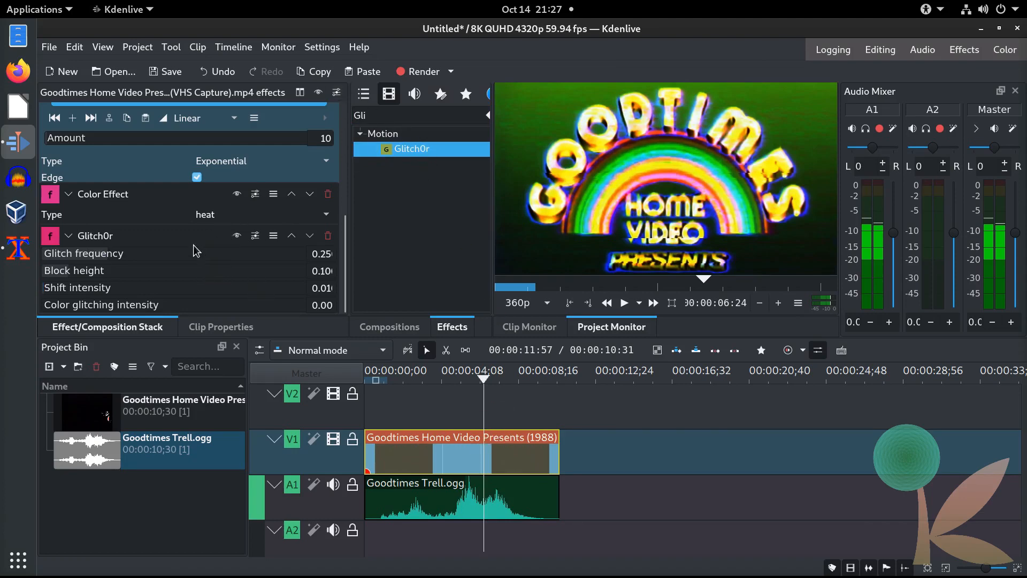
# Step: Raise the Glitch0r Shift intensity to 0.1
pyautogui.moveTo(317, 255); pyautogui.dragTo(335, 255)
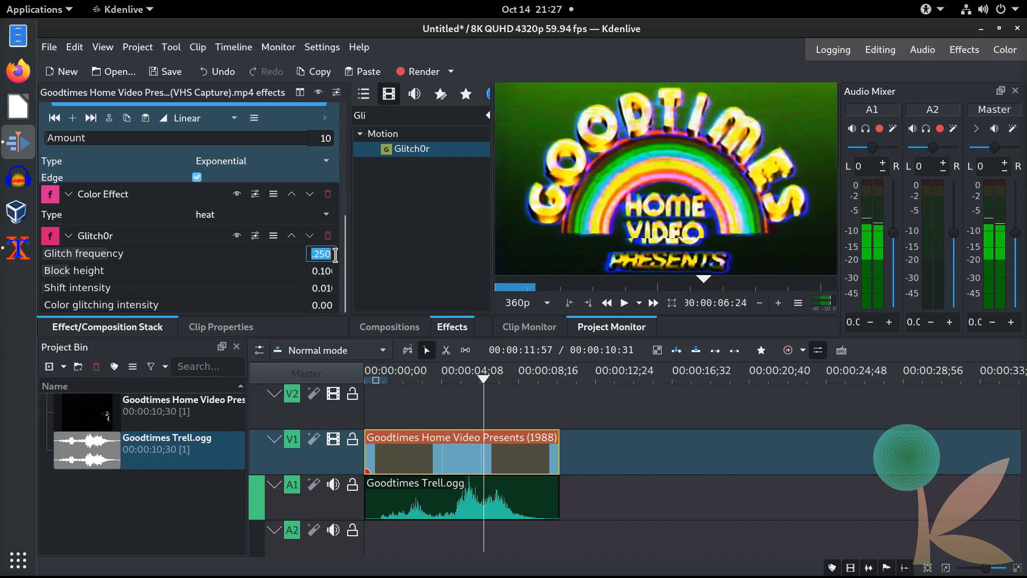
pyautogui.click(314, 271)
pyautogui.moveTo(314, 270); pyautogui.dragTo(336, 274)
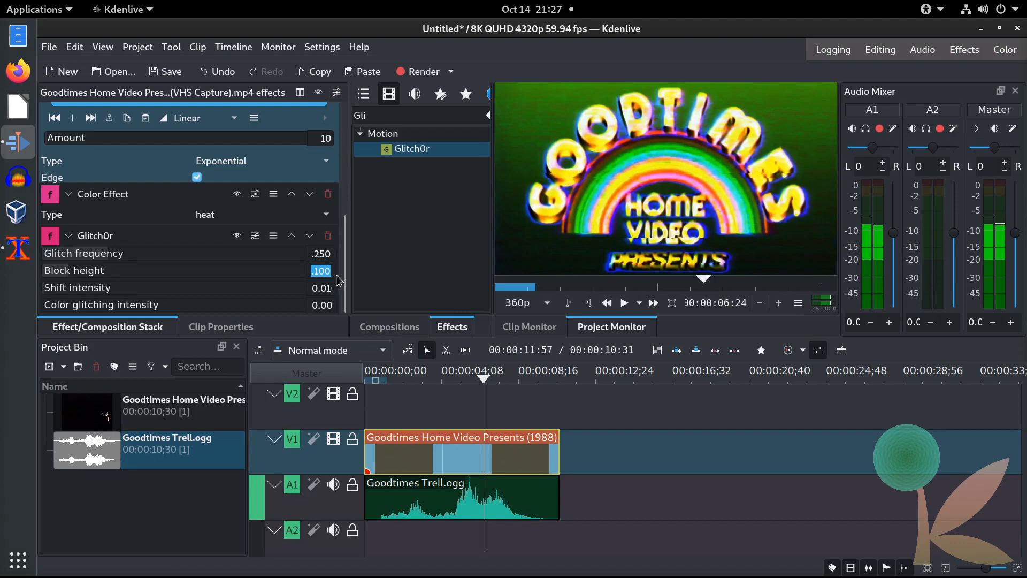
pyautogui.click(309, 288)
pyautogui.moveTo(309, 288); pyautogui.dragTo(329, 290)
pyautogui.write('0')
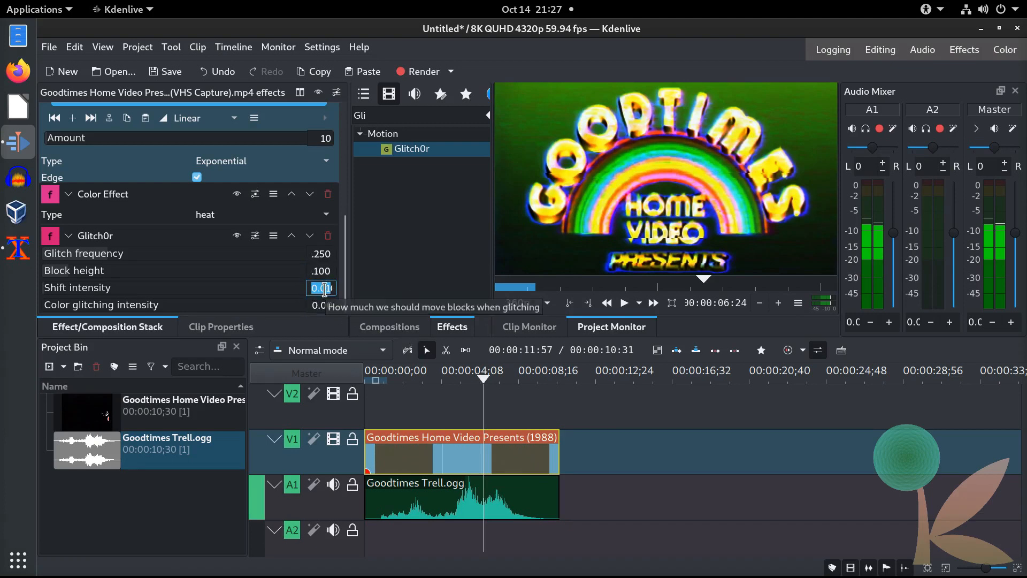
pyautogui.write('.1')
pyautogui.press('Tab')
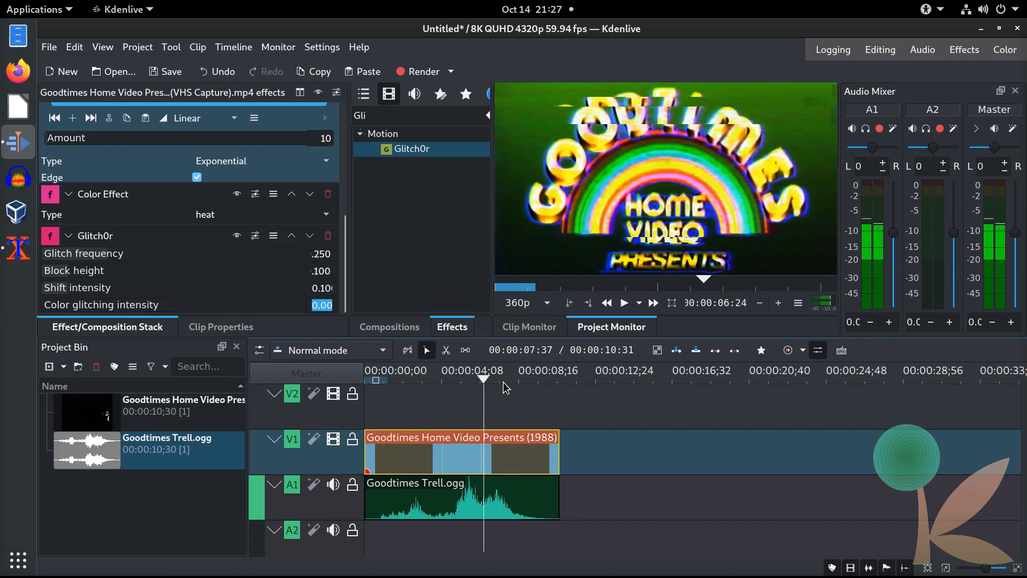
# Step: Preview the stronger glitch, restore Shift intensity to 0.010, and review the result
pyautogui.moveTo(486, 384); pyautogui.dragTo(470, 381)
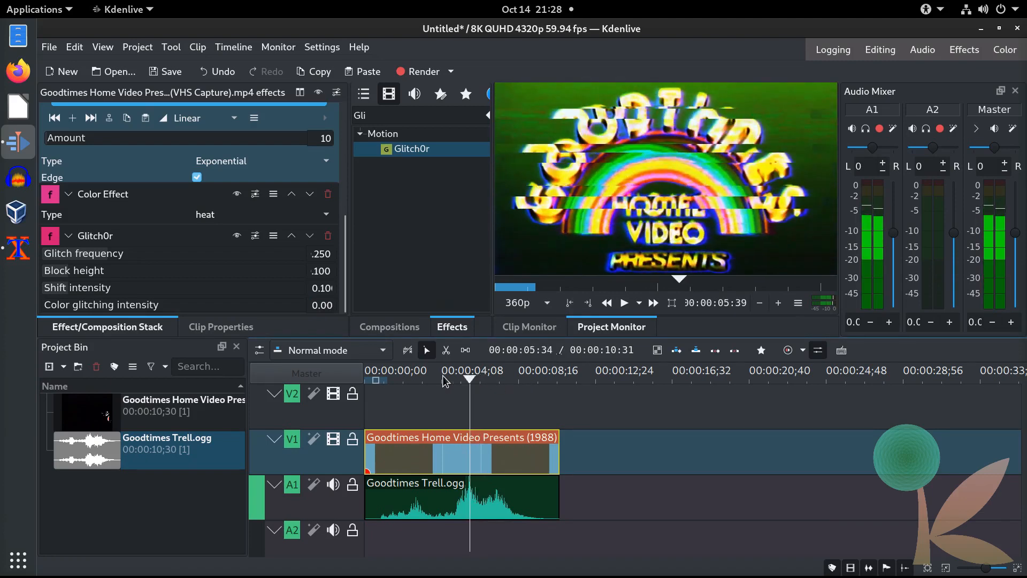
pyautogui.click(328, 288)
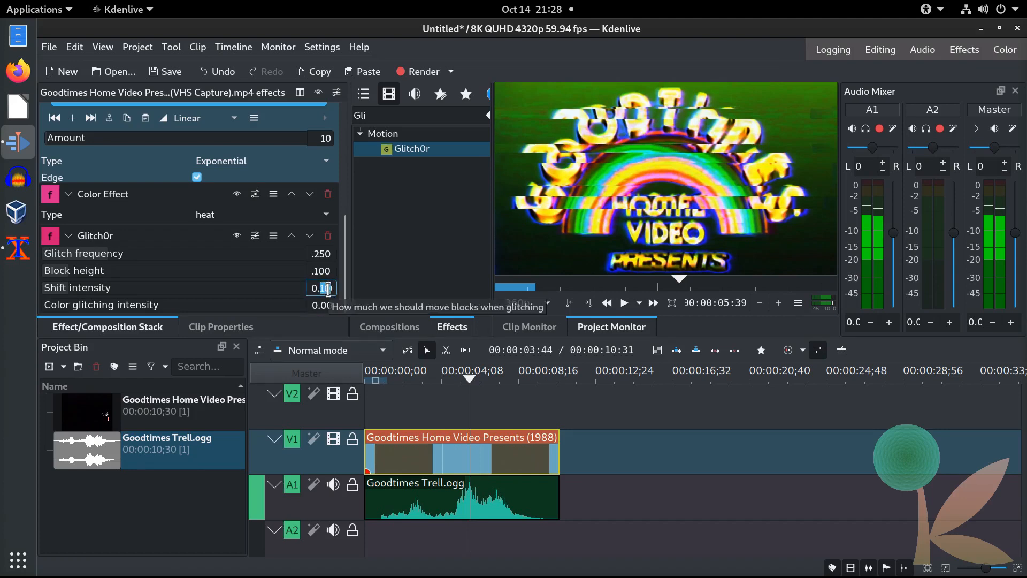
pyautogui.write('1')
pyautogui.press('Tab')
pyautogui.moveTo(468, 379)
pyautogui.mouseDown()
pyautogui.moveTo(448, 380)
pyautogui.moveTo(469, 381)
pyautogui.mouseUp()
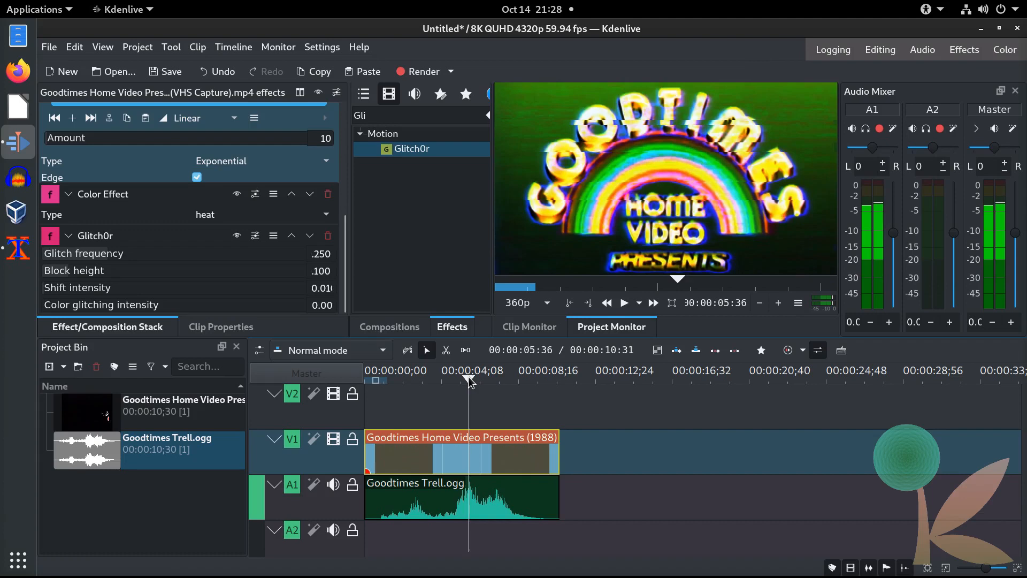
pyautogui.moveTo(469, 378); pyautogui.dragTo(430, 380)
pyautogui.click(323, 305)
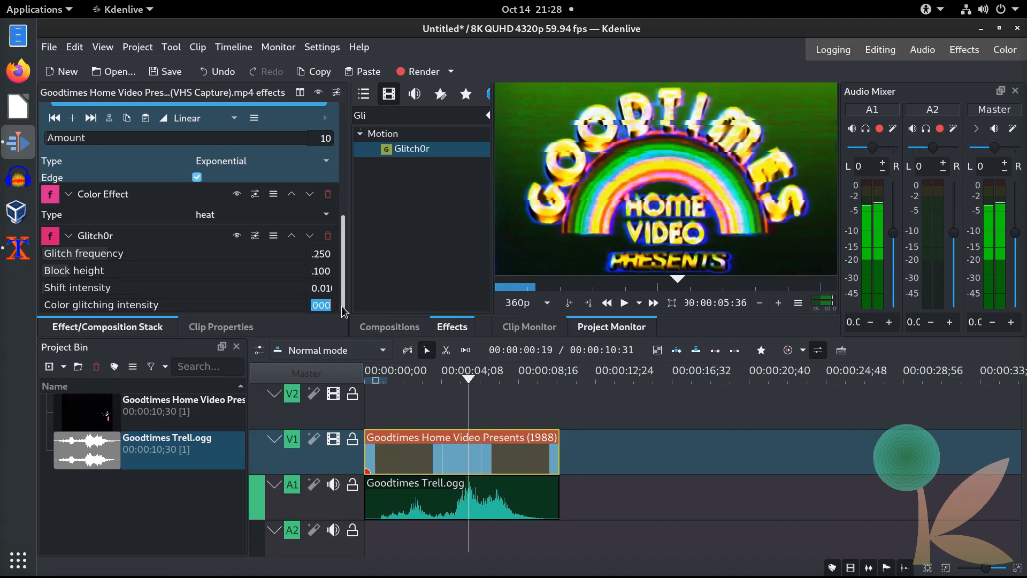
# Step: Save the project as Goodtimes Trell
pyautogui.click(170, 69)
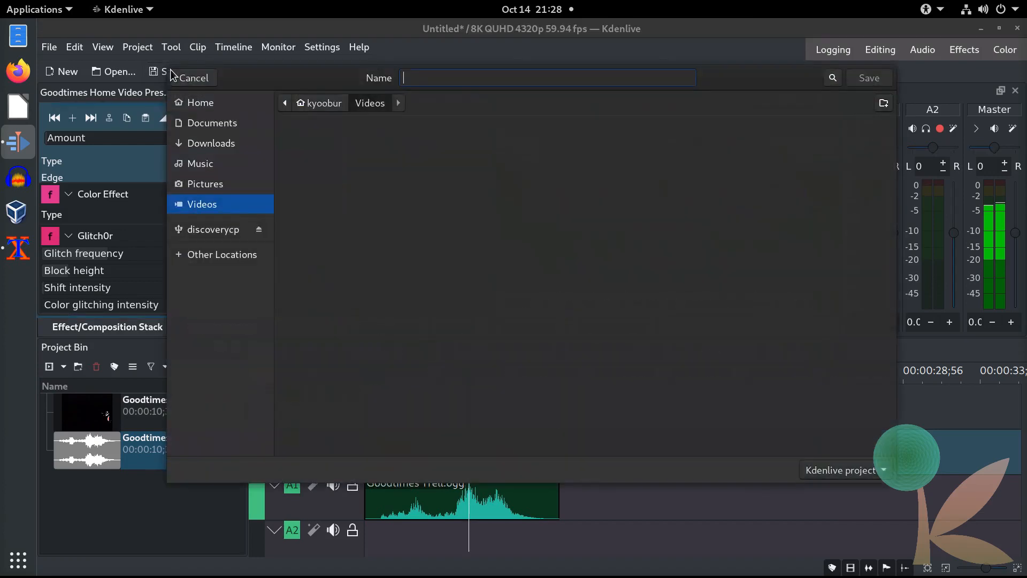
pyautogui.write('Goodtimes ')
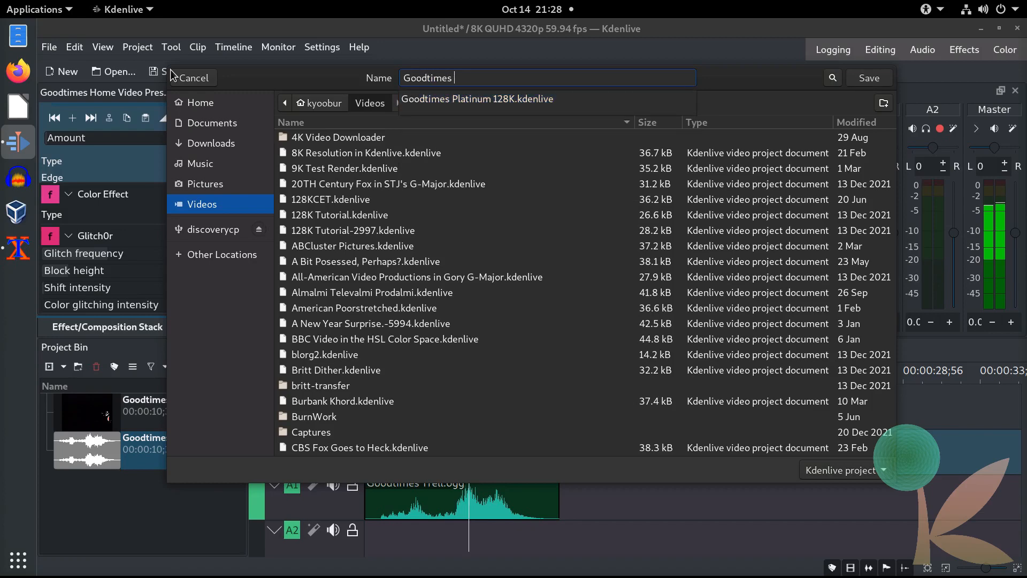
pyautogui.write('Trell')
pyautogui.press('Return')
# Step: Open the recent Paramount Demonix project to inspect its clip effects, then reopen Goodtimes Trell
pyautogui.click(49, 47)
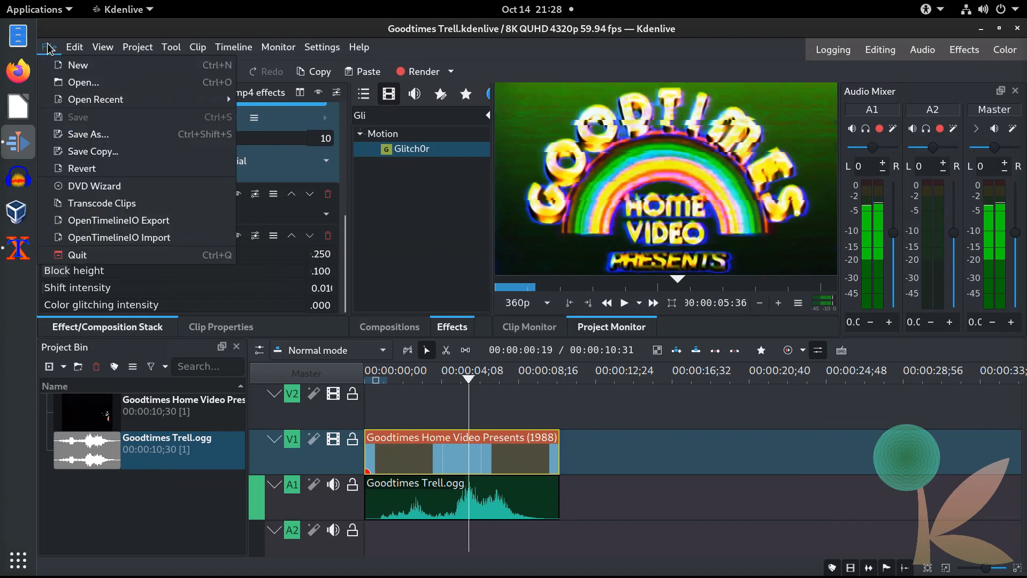
pyautogui.moveTo(98, 98)
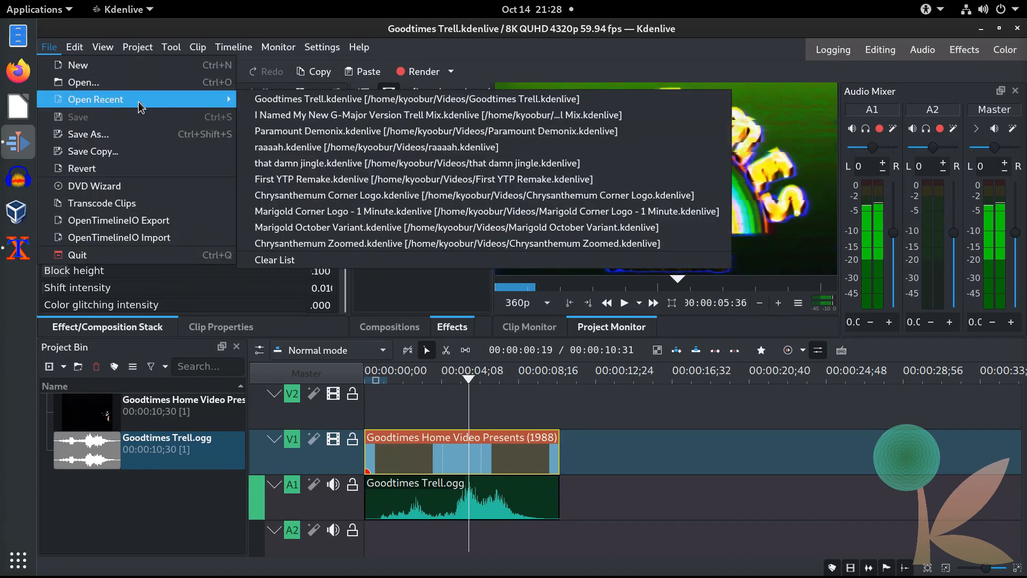
pyautogui.click(367, 131)
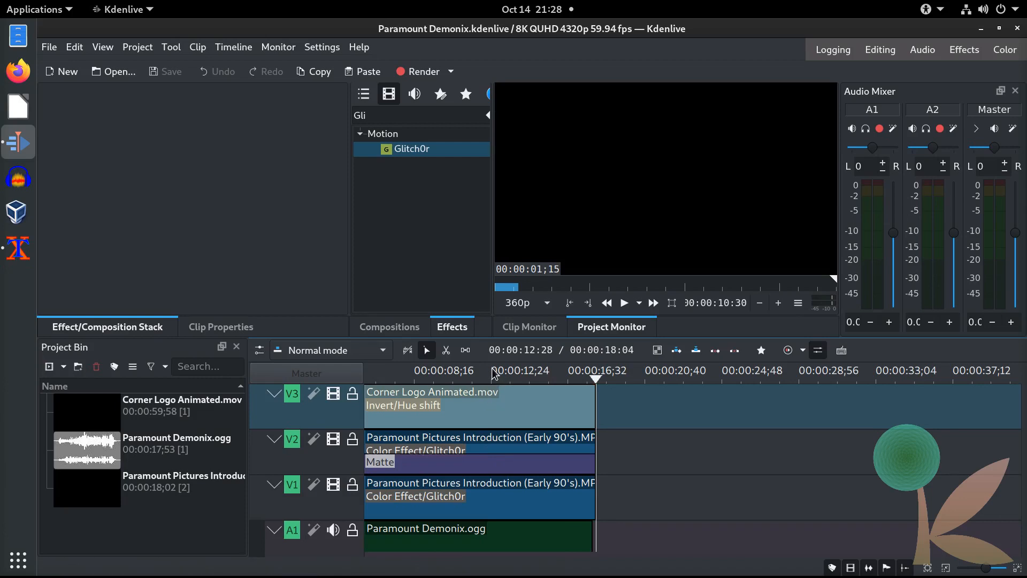
pyautogui.click(473, 500)
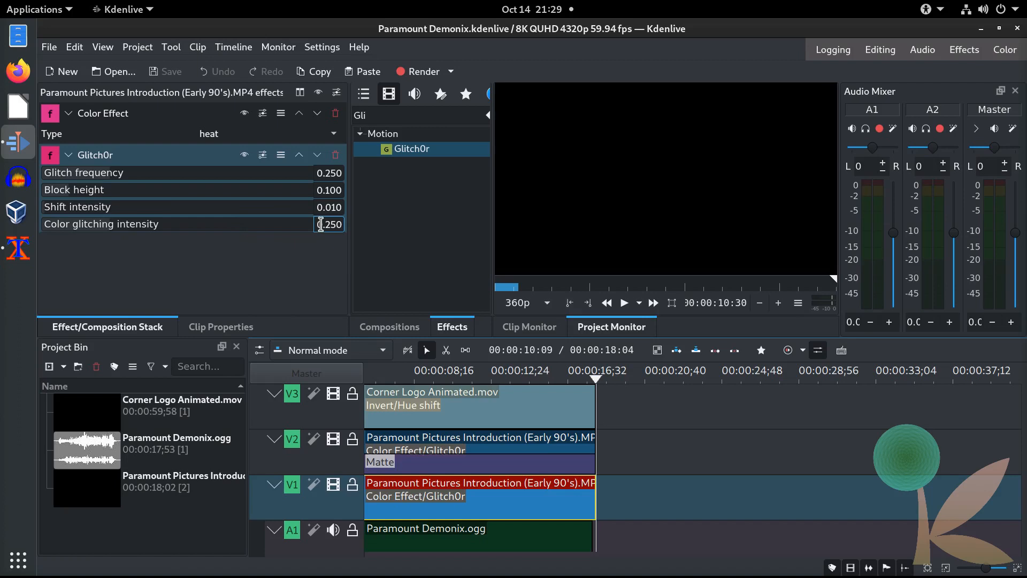
pyautogui.click(469, 442)
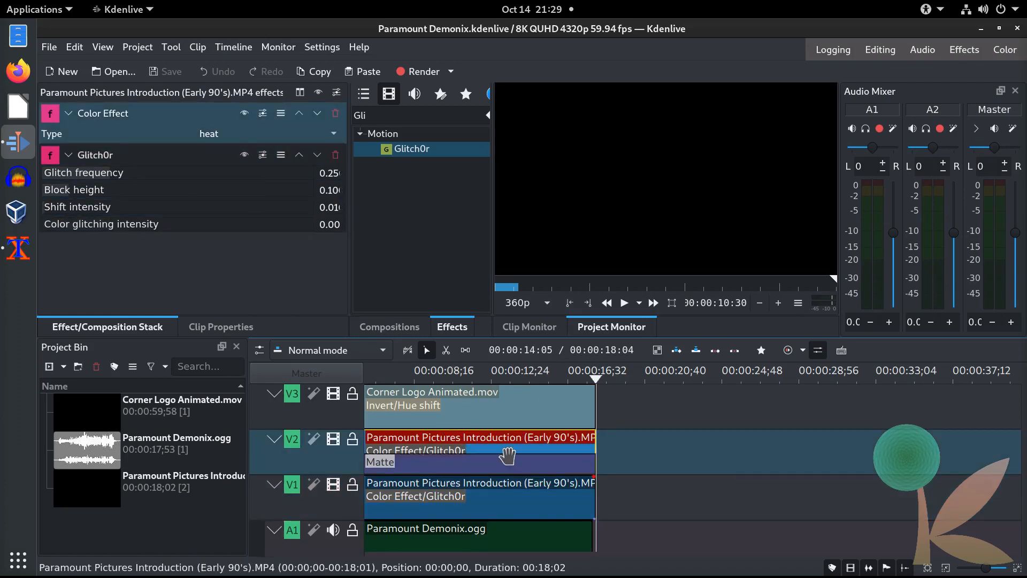
pyautogui.click(50, 47)
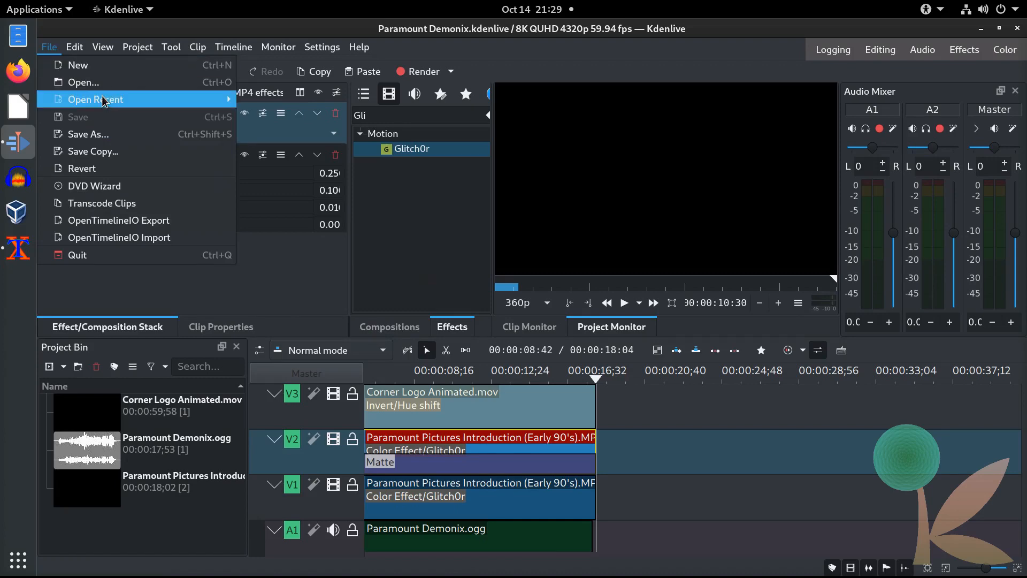
pyautogui.click(269, 100)
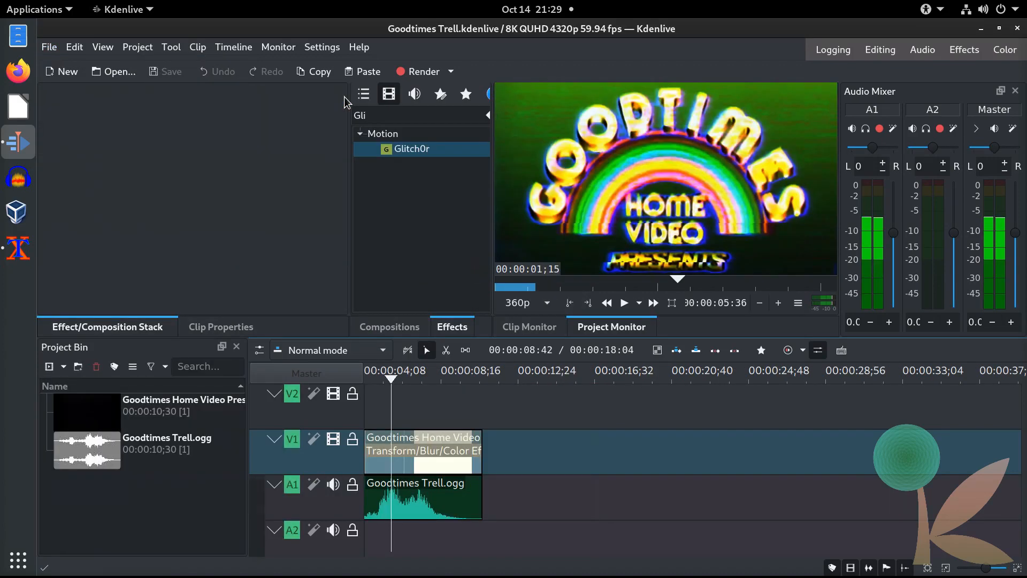
# Step: Select the V1 Goodtimes clip and review its Glitch0r glitching intensity, leaving it unchanged
pyautogui.click(437, 381)
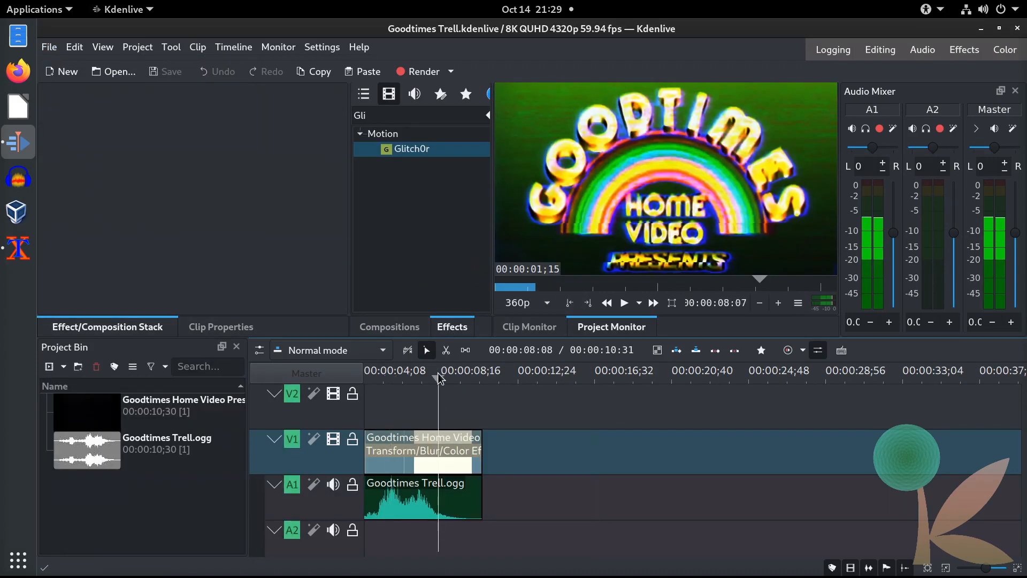
pyautogui.click(412, 452)
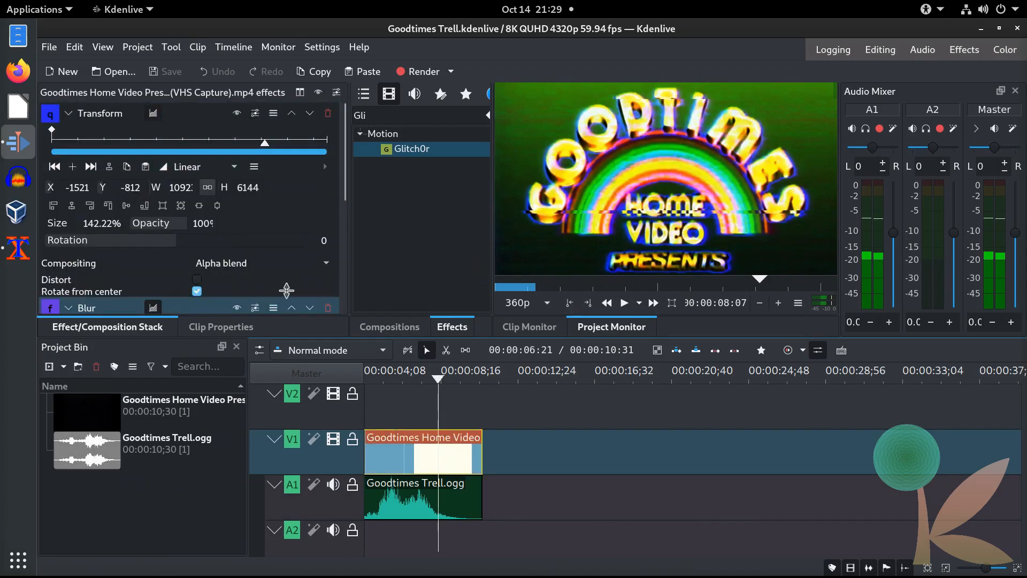
pyautogui.moveTo(341, 172); pyautogui.dragTo(343, 282)
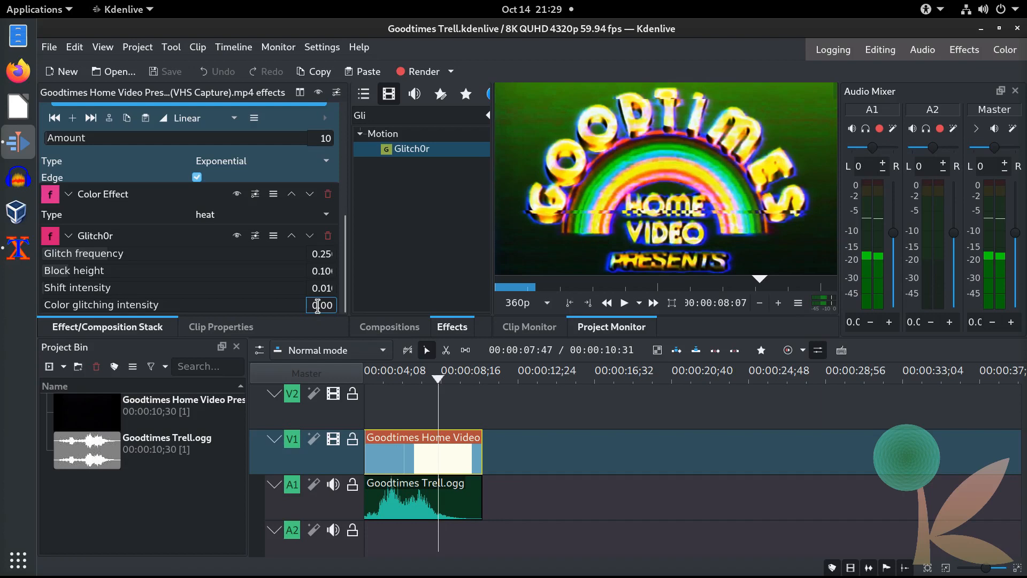
pyautogui.moveTo(328, 305); pyautogui.dragTo(345, 309)
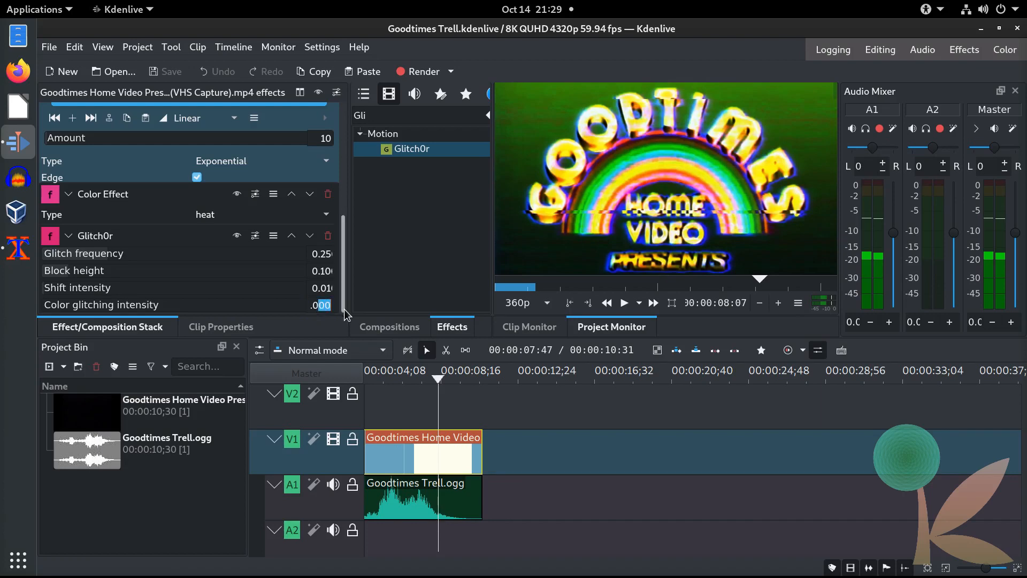
pyautogui.hotkey('shift', 'Left')
pyautogui.hotkey('shift', 'Left')
pyautogui.click(328, 306)
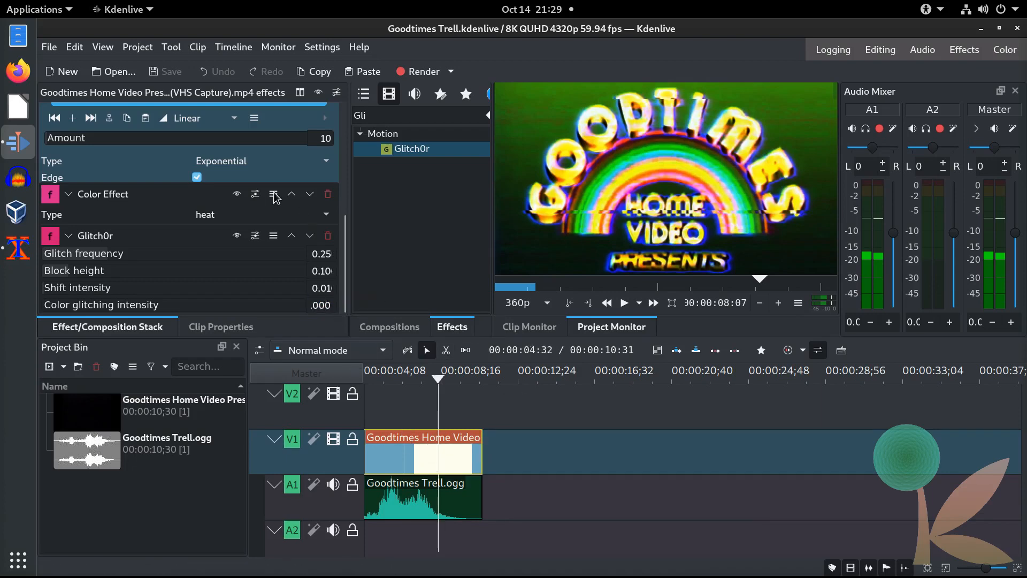
# Step: Copy the V1 clip, paste it onto V2, and move the copy to the timeline start
pyautogui.rightClick(439, 451)
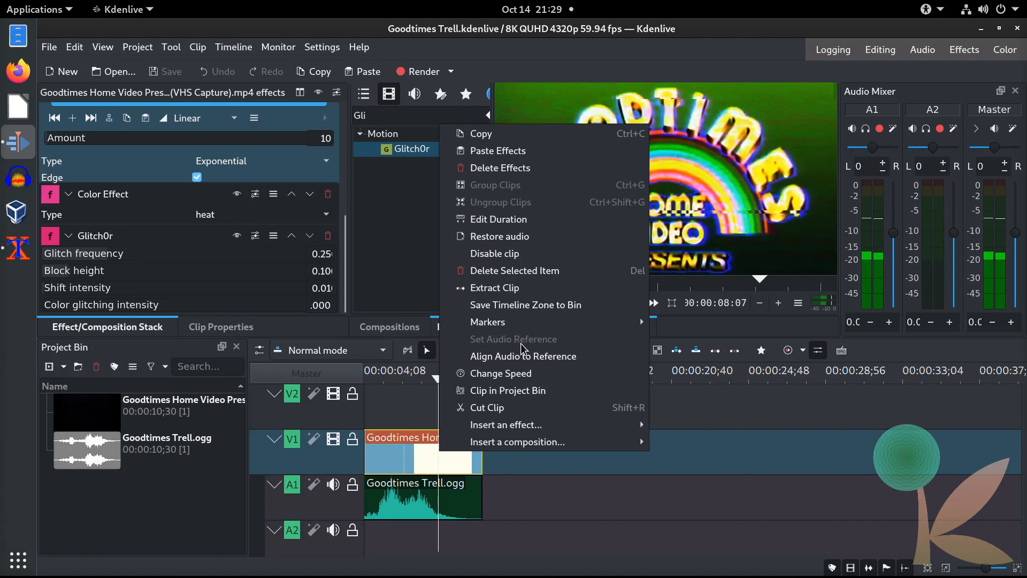
pyautogui.click(493, 138)
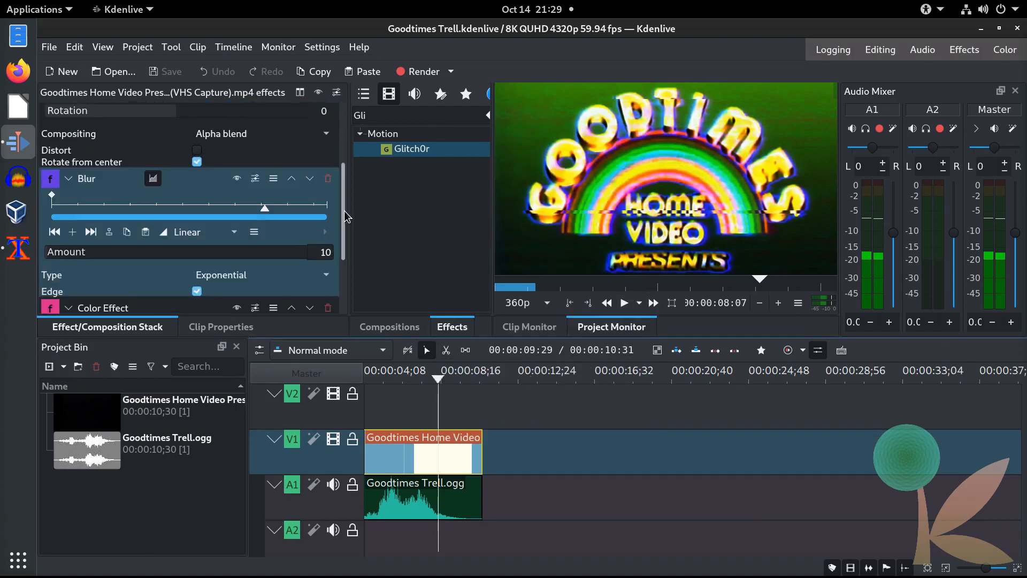
pyautogui.scroll(-3, 344, 211)
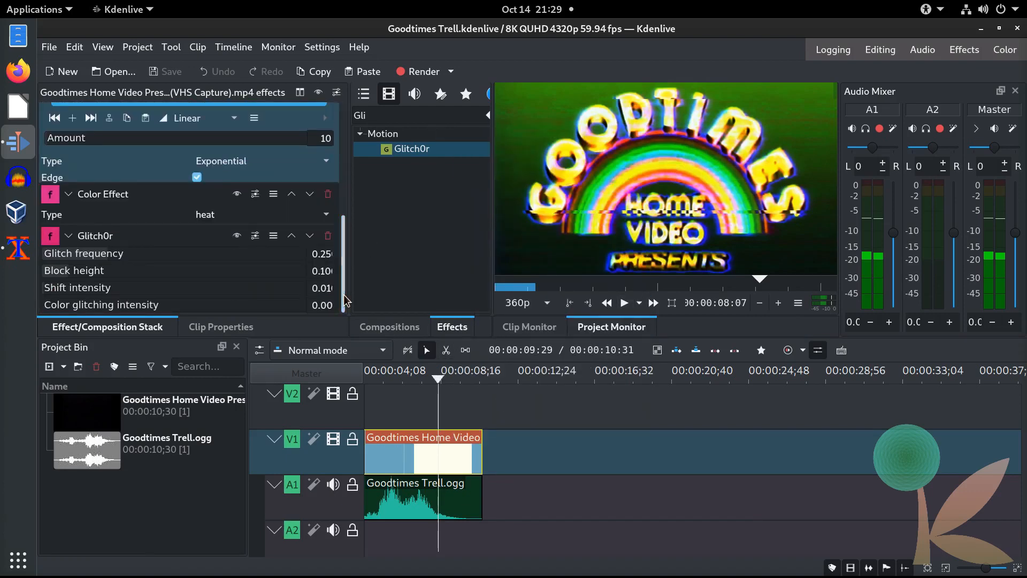
pyautogui.rightClick(395, 405)
pyautogui.click(434, 410)
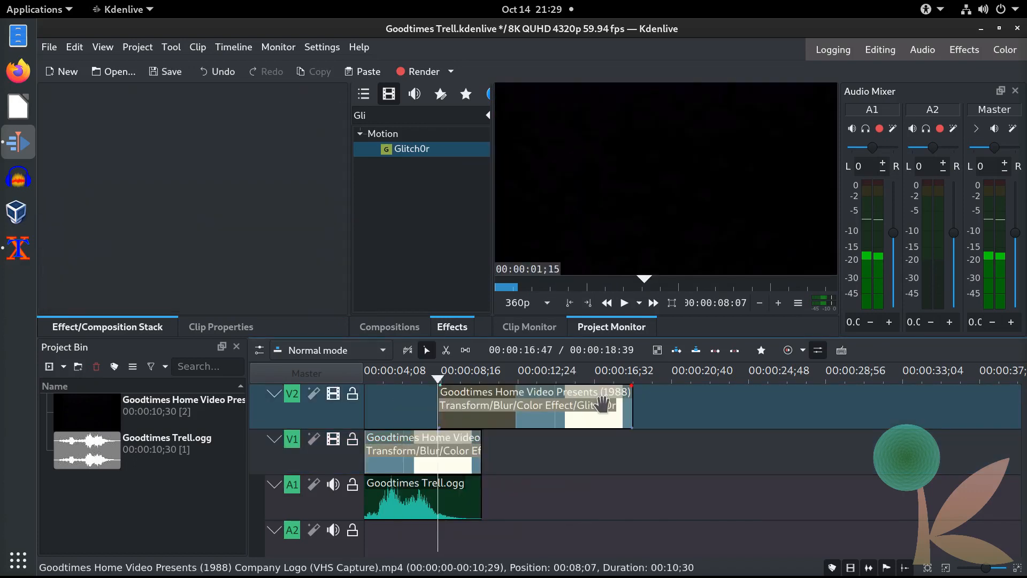
pyautogui.moveTo(612, 404); pyautogui.dragTo(428, 399)
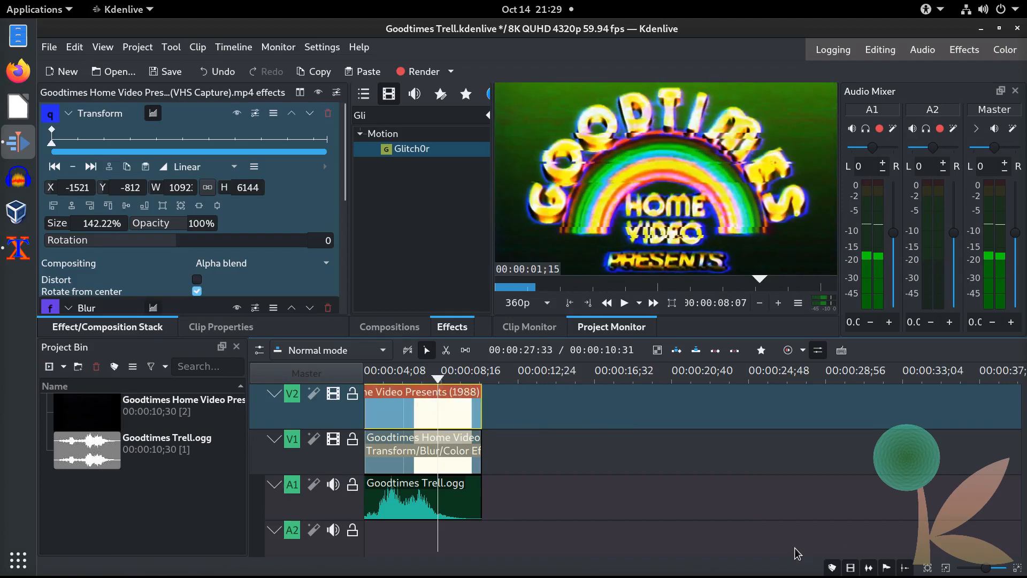
pyautogui.press('Home')
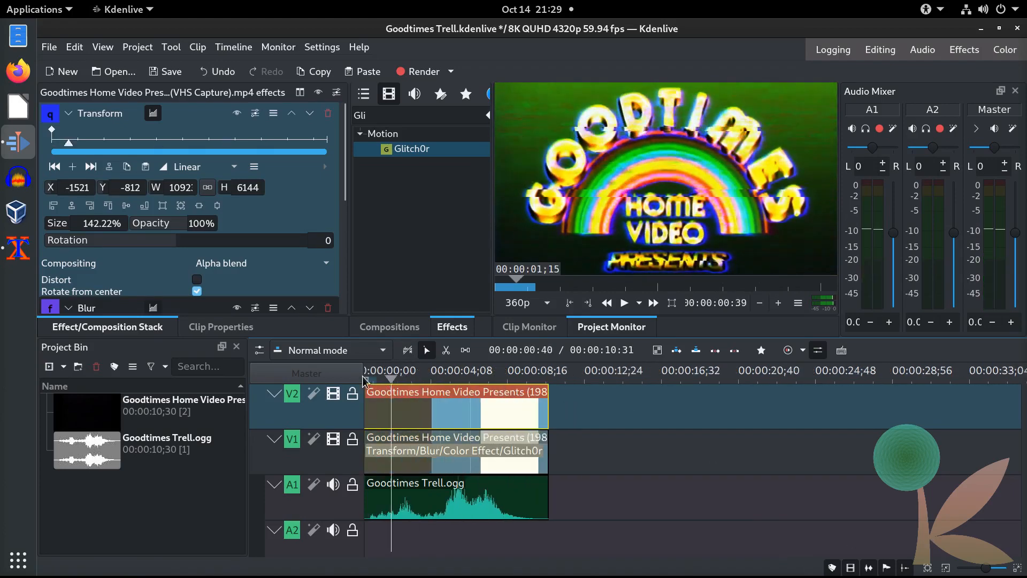
pyautogui.click(465, 375)
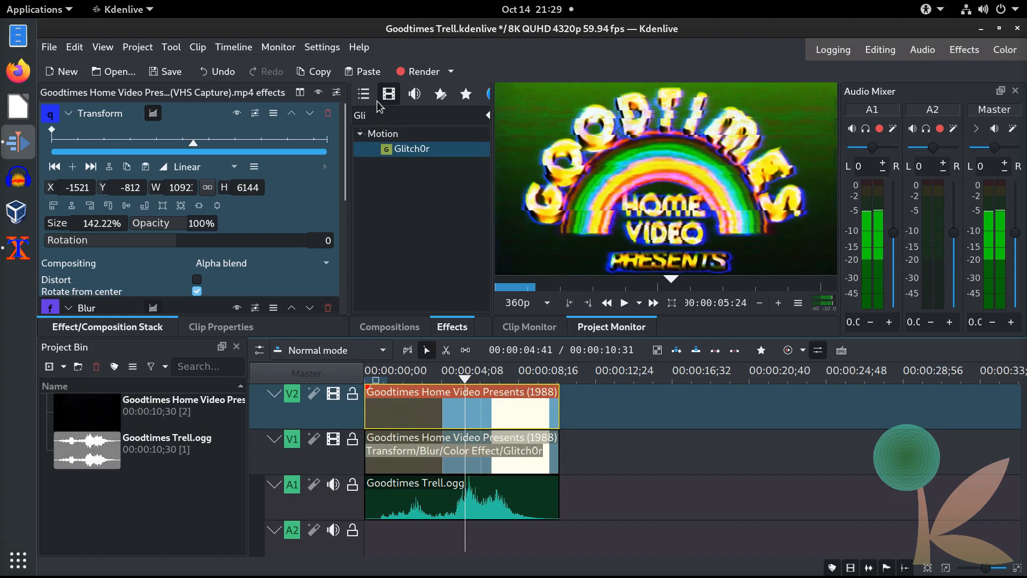
pyautogui.click(404, 327)
# Step: Drag the Matte composition onto the V2 copy and scrub to check the red-toned result
pyautogui.scroll(-2, 423, 209)
pyautogui.scroll(-6, 421, 211)
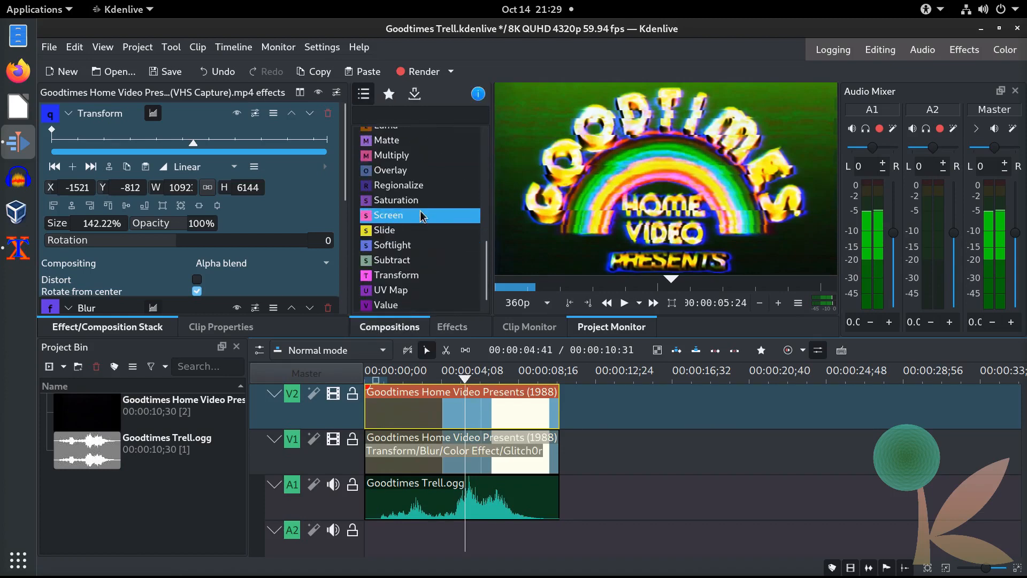
pyautogui.scroll(1, 423, 220)
pyautogui.moveTo(384, 176); pyautogui.dragTo(406, 402)
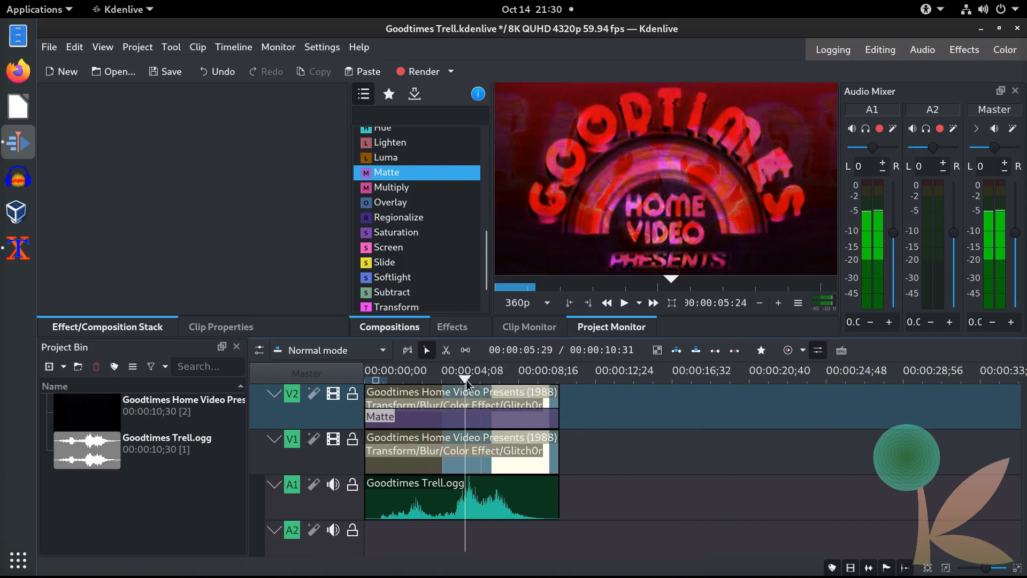
pyautogui.moveTo(466, 377)
pyautogui.mouseDown()
pyautogui.moveTo(500, 381)
pyautogui.moveTo(470, 380)
pyautogui.mouseUp()
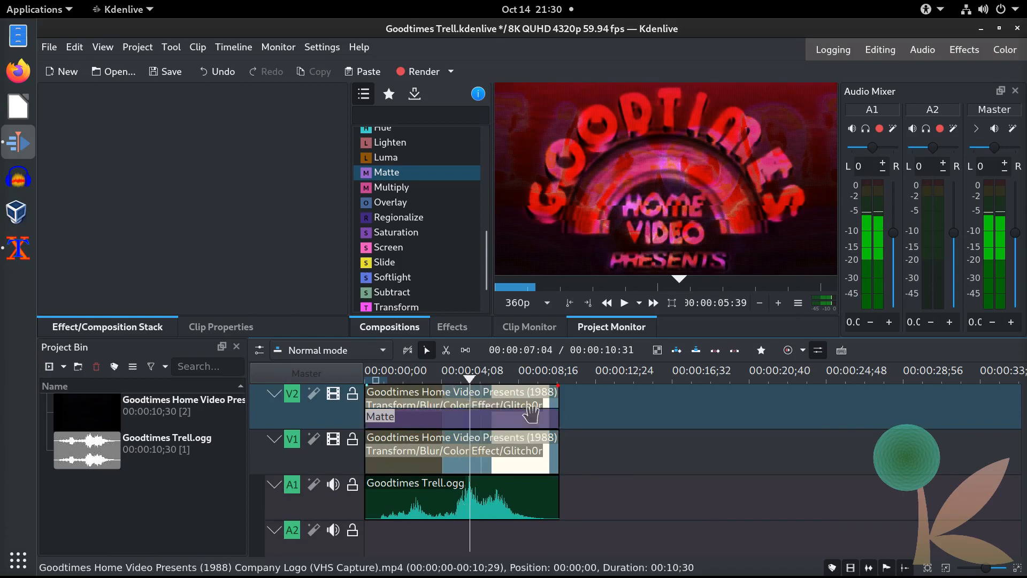
# Step: Set the V1 clip's Glitch0r Color glitching intensity to 0.250
pyautogui.click(468, 442)
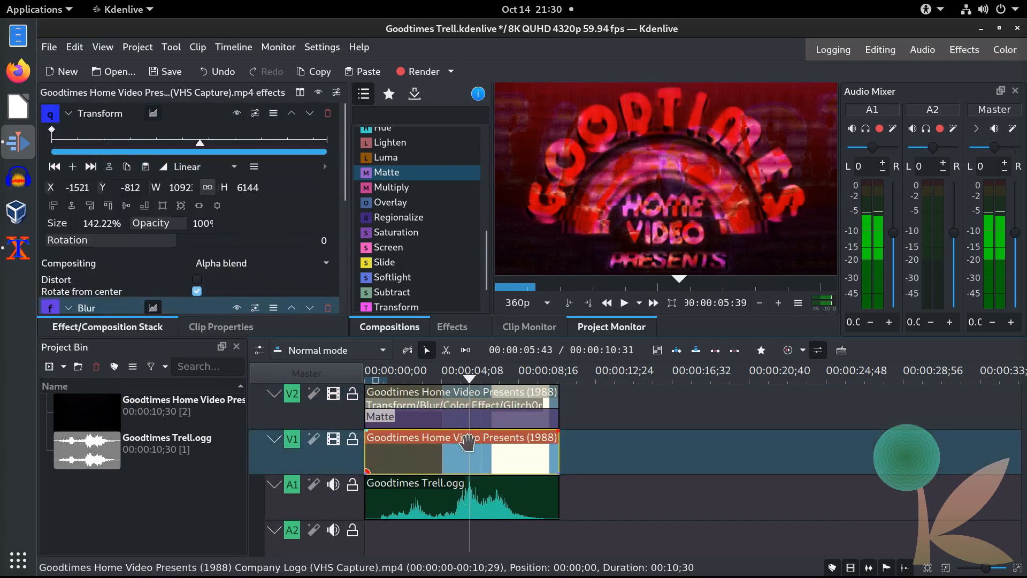
pyautogui.scroll(-2, 336, 236)
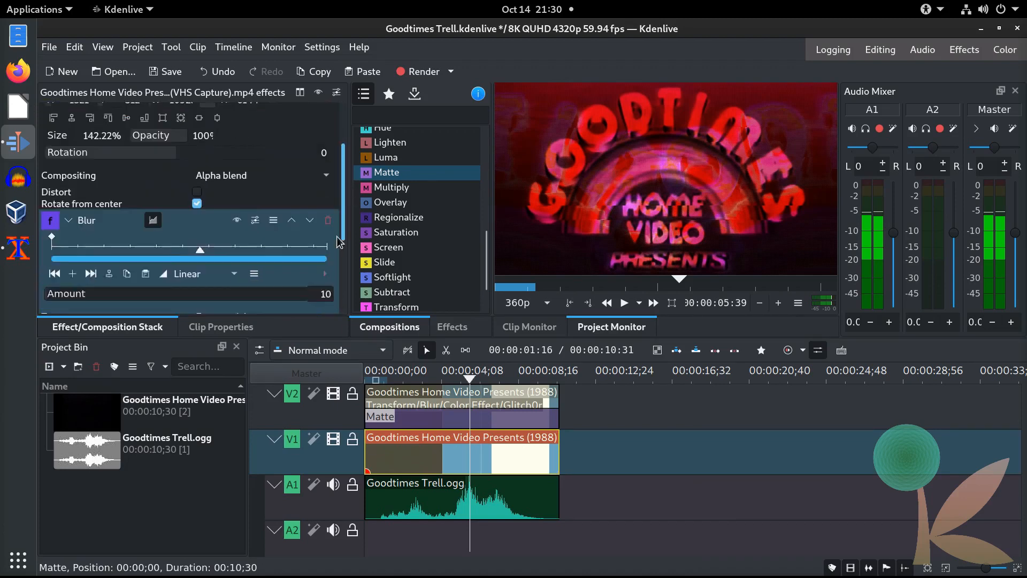
pyautogui.scroll(-3, 336, 236)
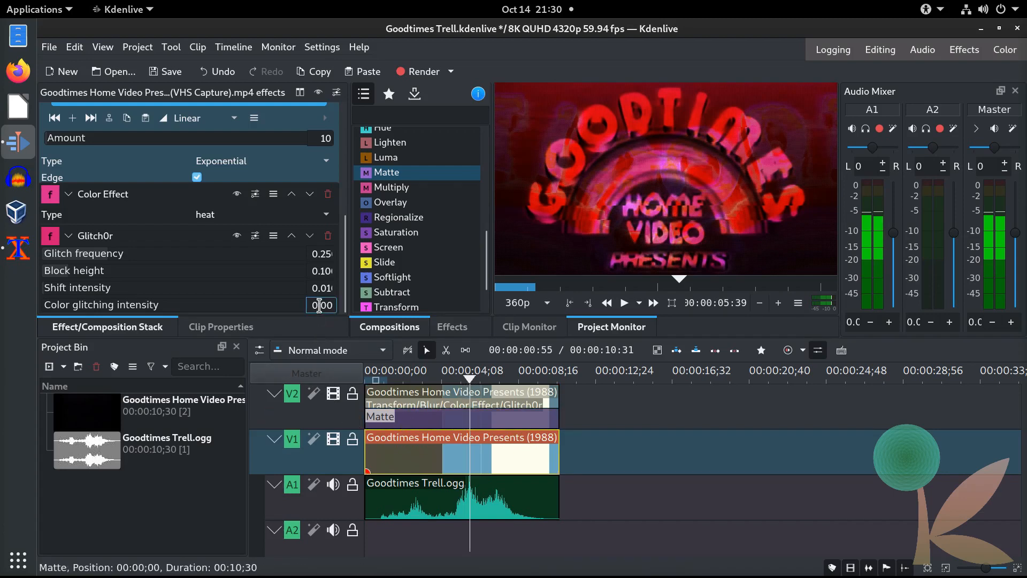
pyautogui.moveTo(321, 305); pyautogui.dragTo(333, 305)
pyautogui.write('20')
pyautogui.press('Return')
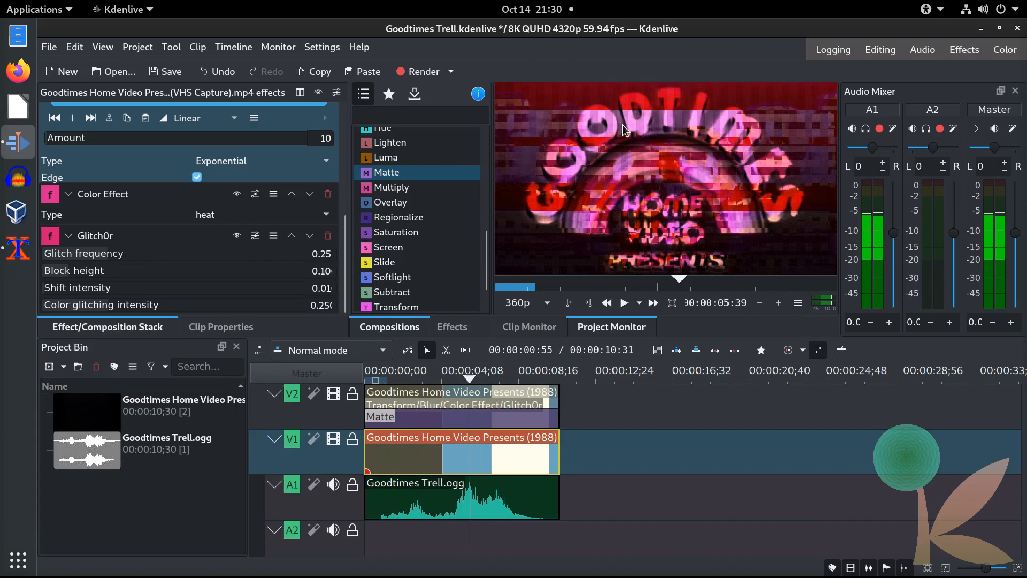
# Step: Return the playhead to the start and play the project preview to the end
pyautogui.moveTo(470, 380); pyautogui.dragTo(457, 379)
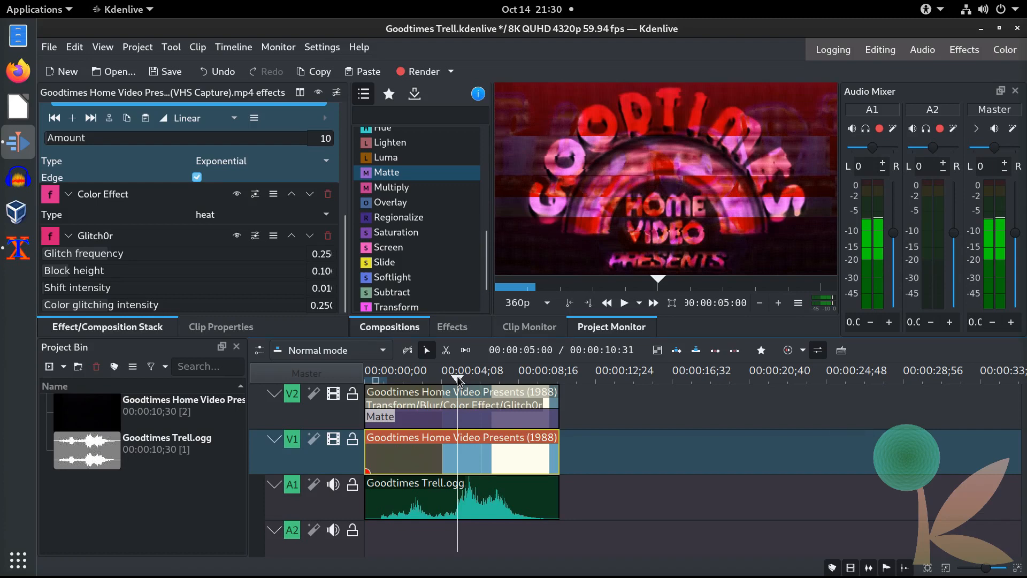
pyautogui.moveTo(457, 376); pyautogui.dragTo(457, 375)
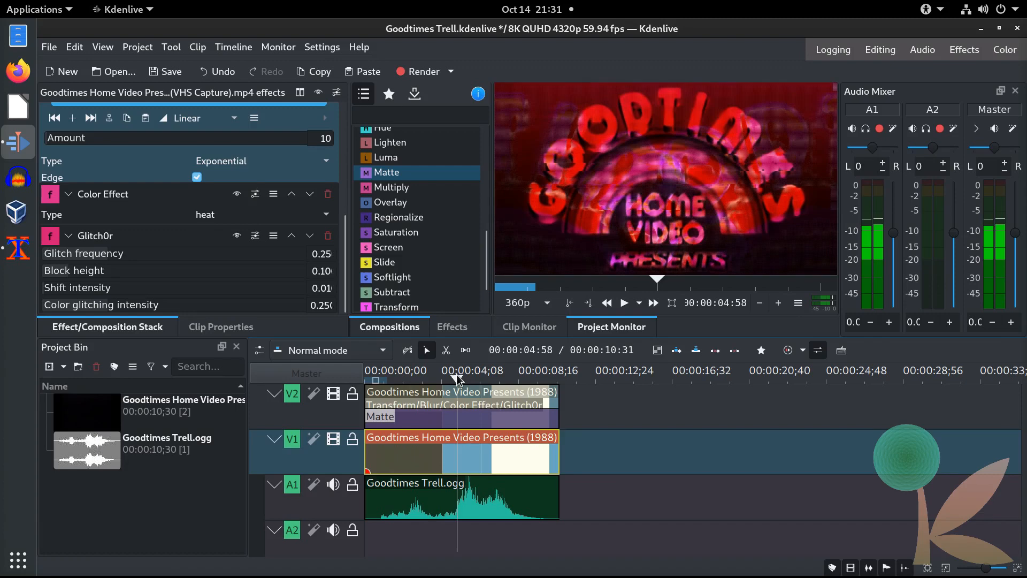
pyautogui.moveTo(456, 374); pyautogui.dragTo(336, 390)
pyautogui.click(623, 303)
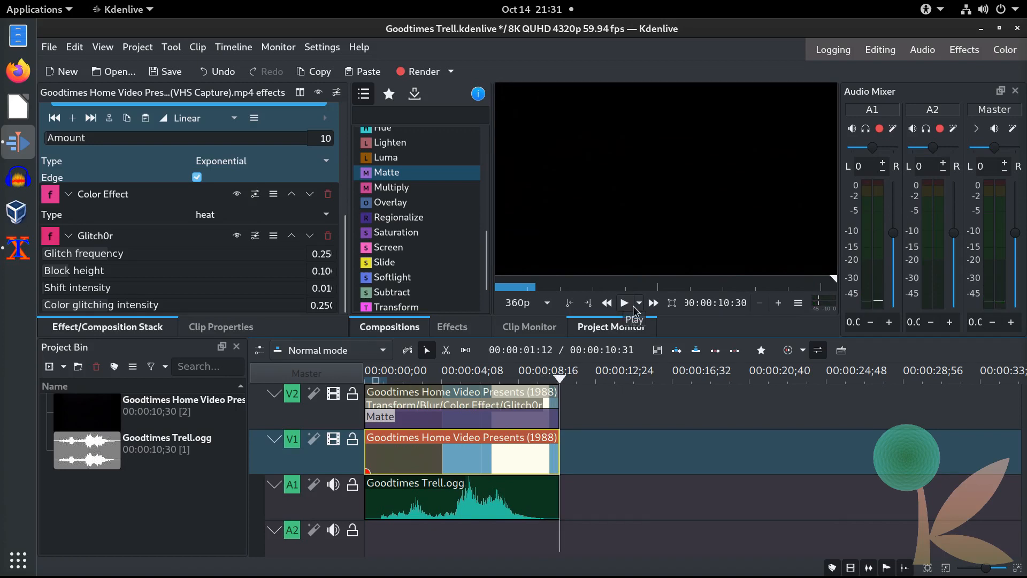
# Step: Insert a new empty video track V3 above V2 from the V2 track header
pyautogui.moveTo(559, 375); pyautogui.dragTo(492, 381)
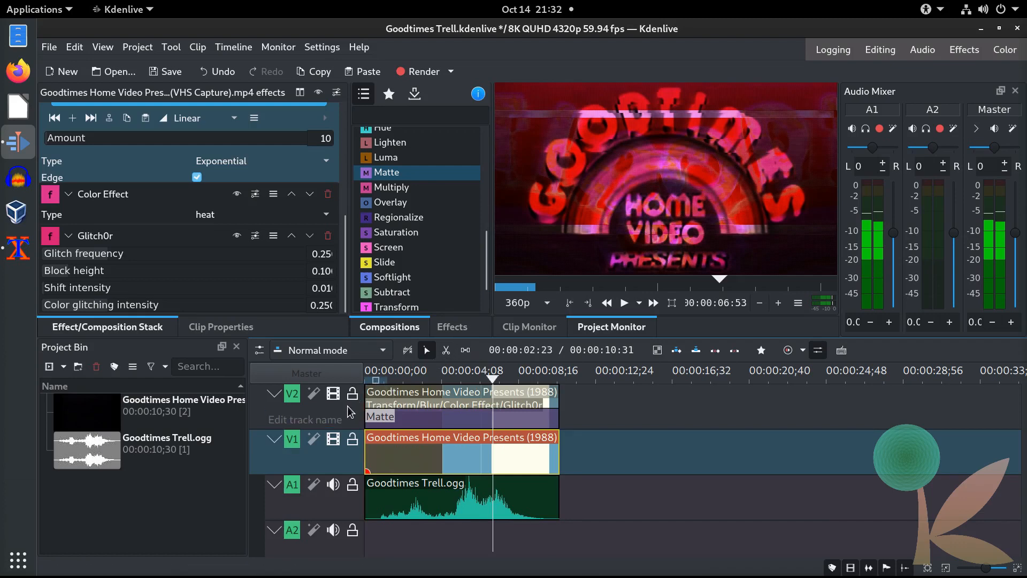
pyautogui.rightClick(348, 406)
pyautogui.click(392, 416)
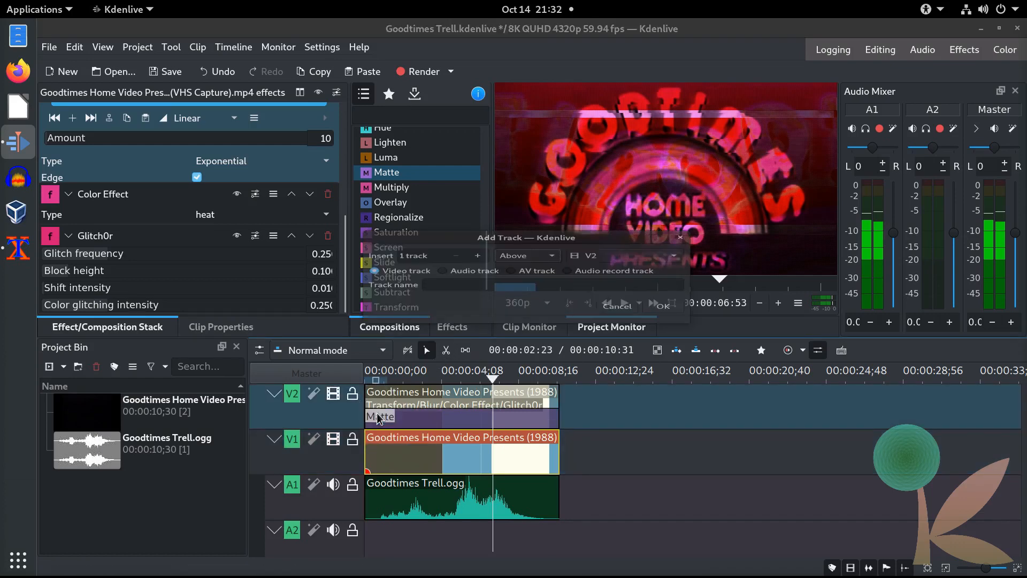
pyautogui.click(666, 323)
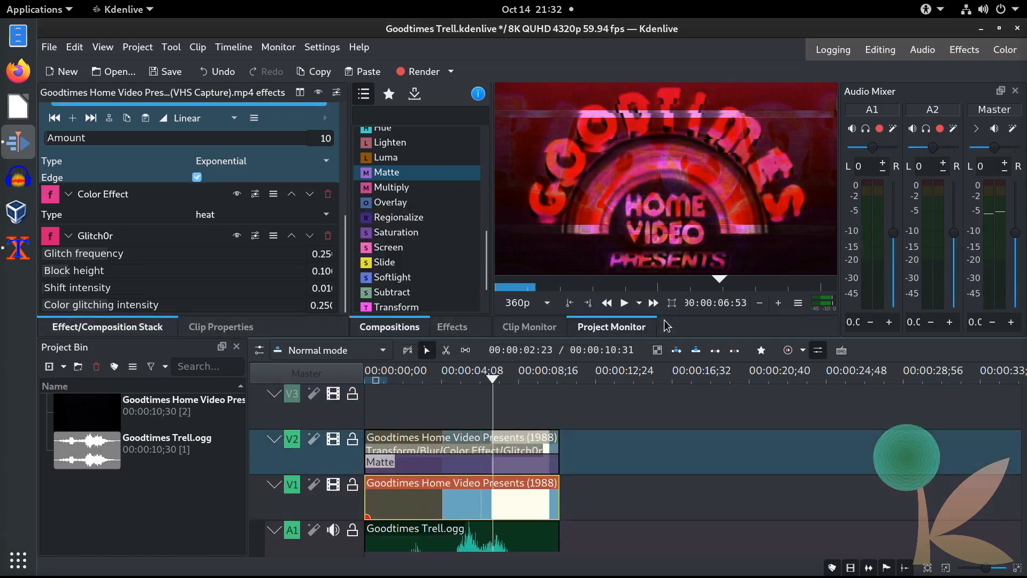